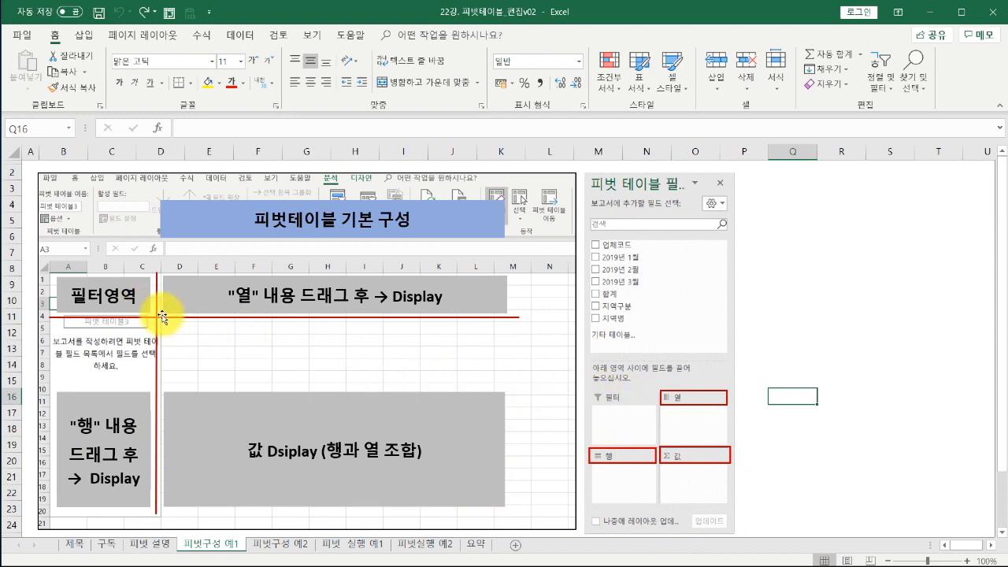
On the 피벗구성 예2 sheet, compare the header cells B3:H3 of the sales table with the pivot field list and its area boxes
left_click(287, 543)
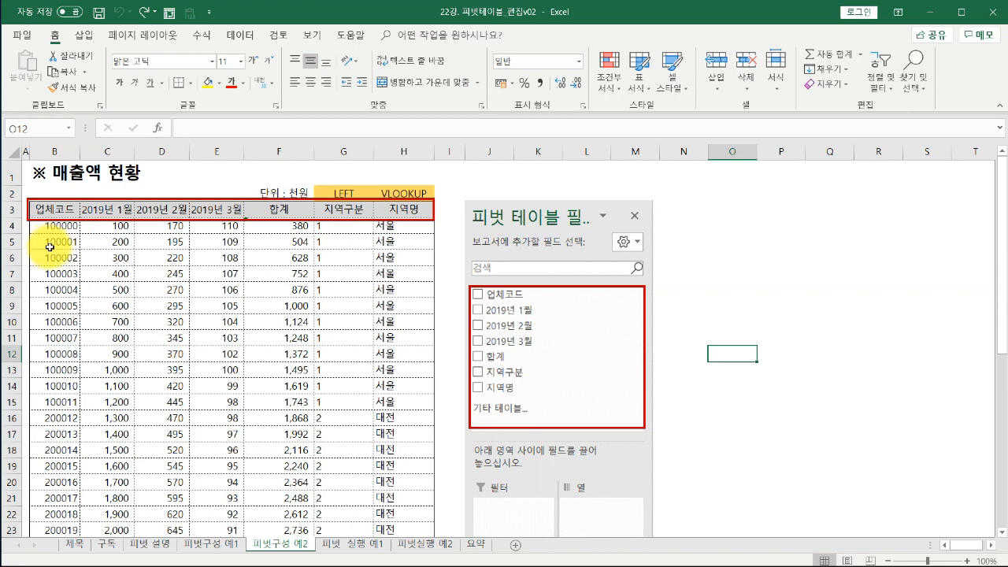
left_click_drag(52, 210, 434, 213)
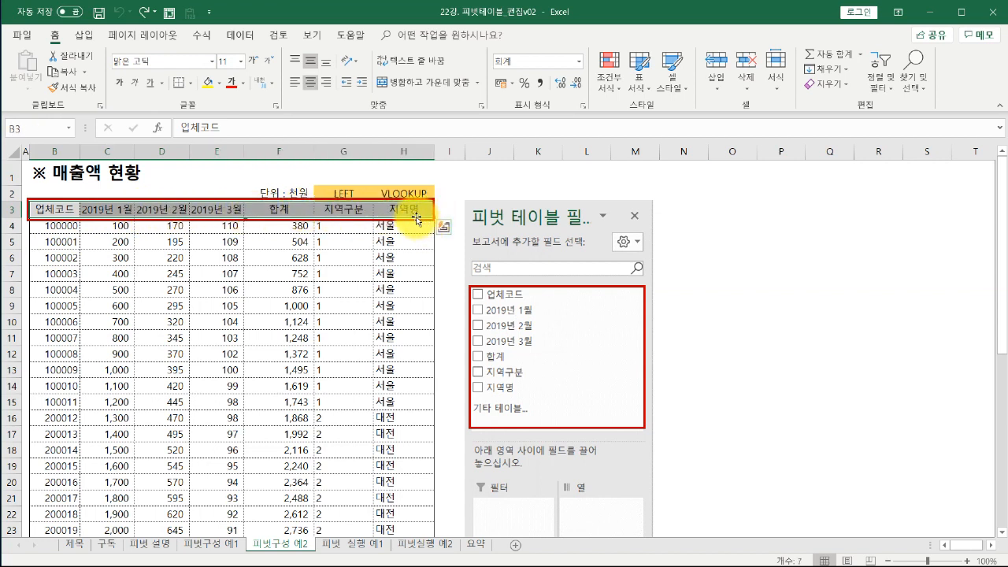
left_click(404, 297)
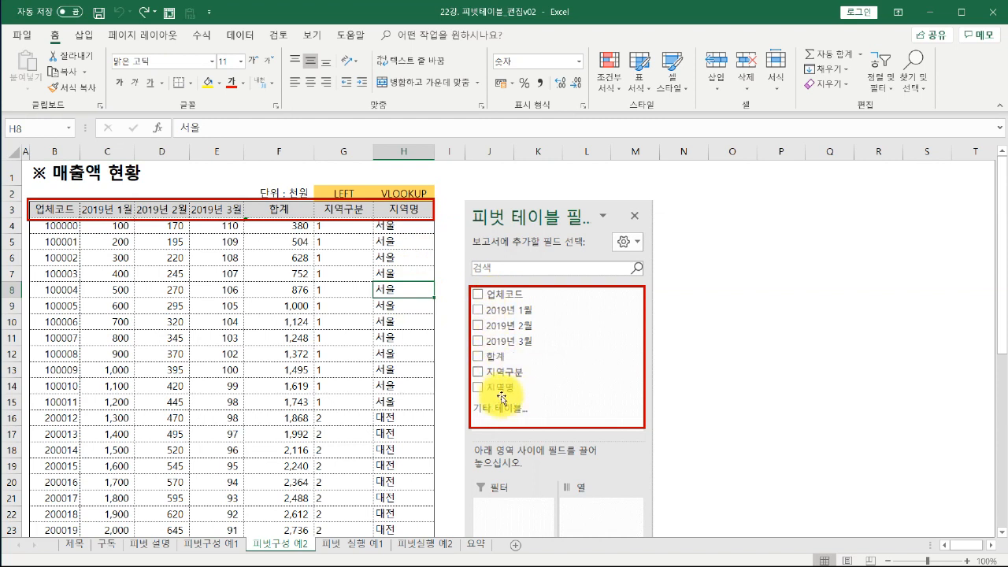
left_click(49, 211)
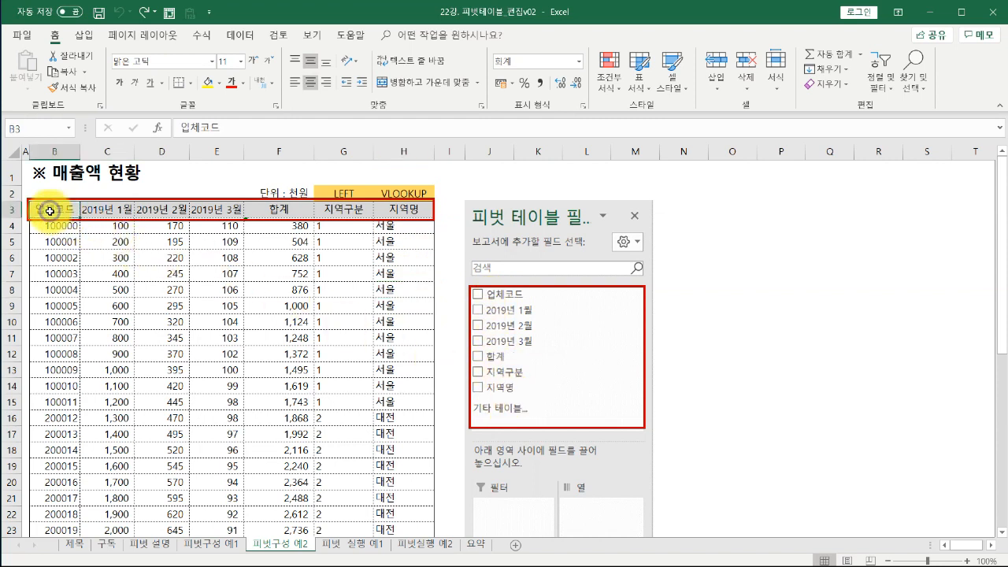
left_click(110, 211)
left_click(153, 211)
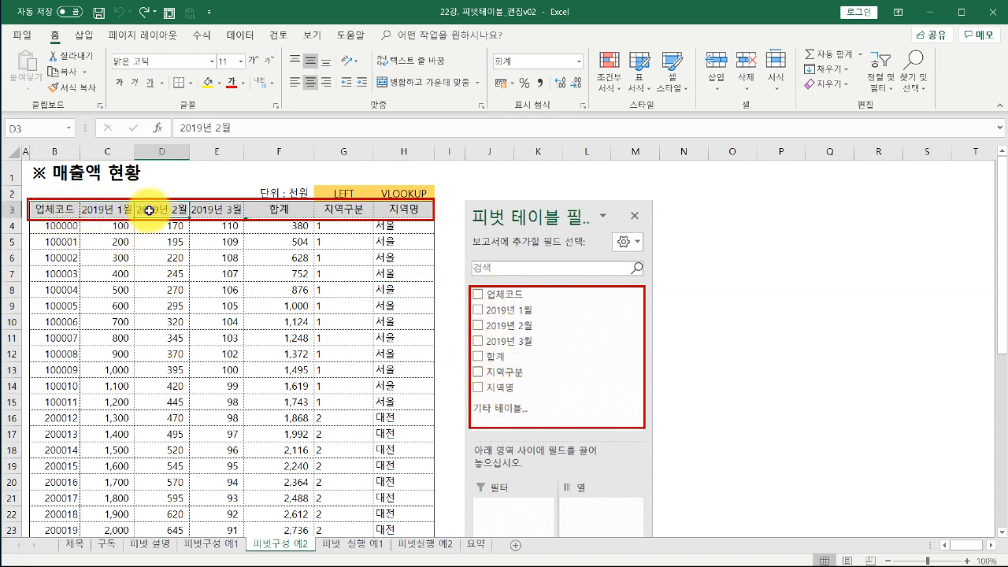
left_click(207, 211)
left_click(271, 211)
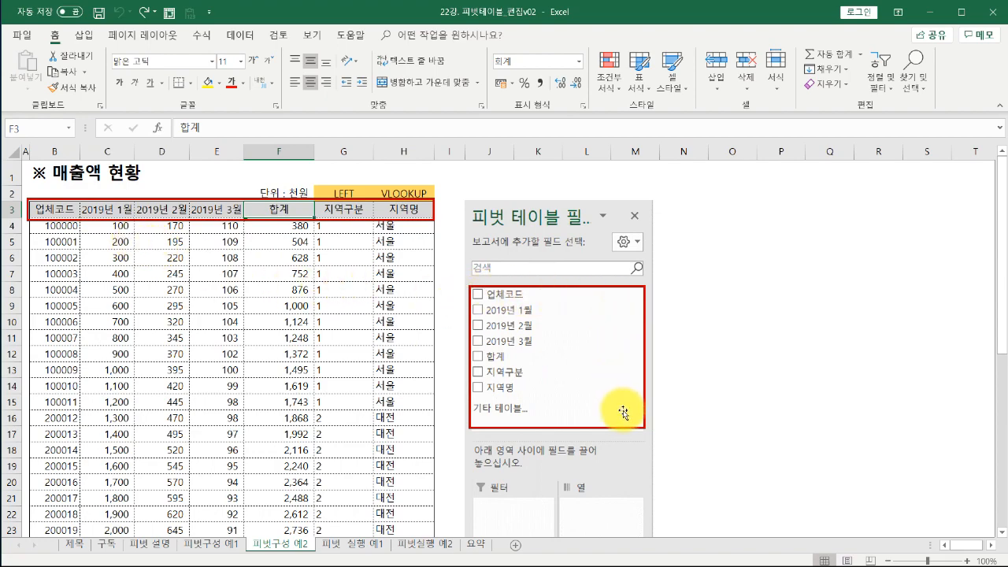
scroll(524, 408, "down", 2)
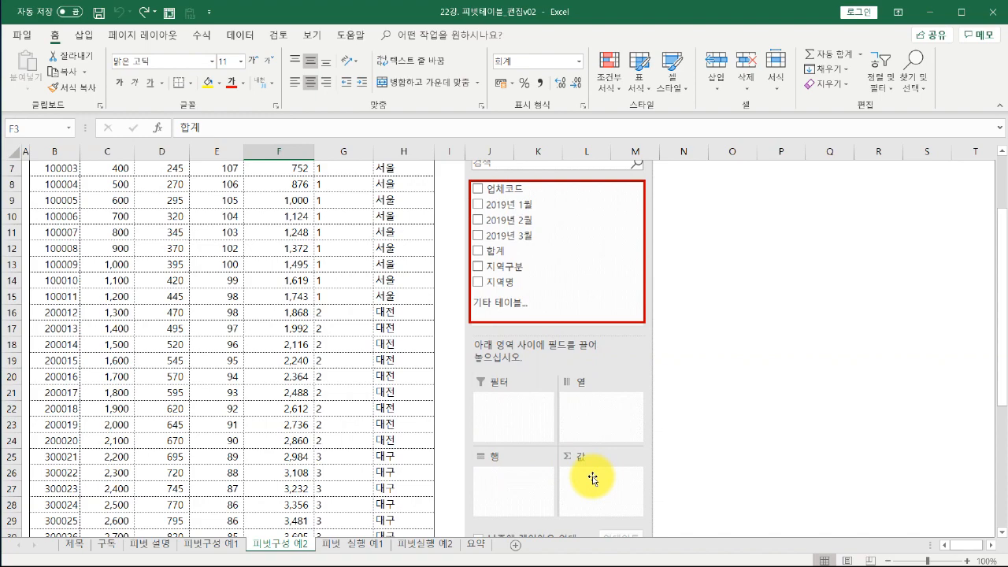
scroll(593, 481, "up", 1)
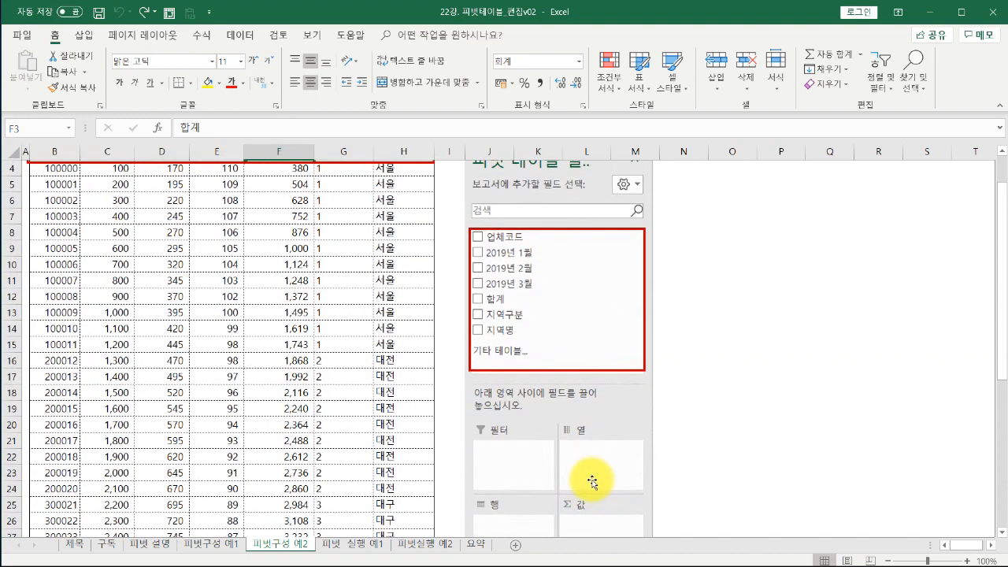
scroll(562, 491, "up", 1)
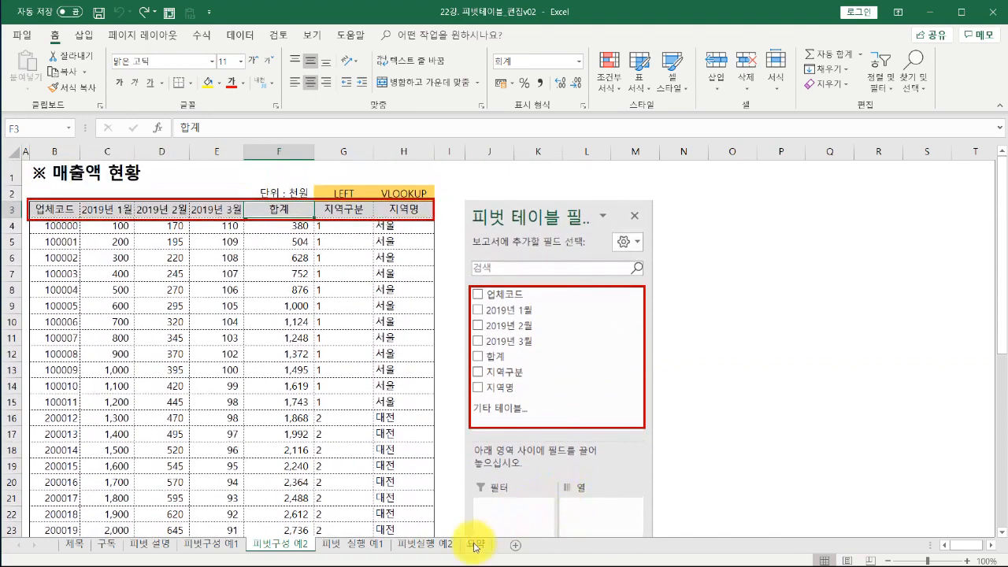
On the 피벗 실행 예1 sheet, examine the sales table B3:G12 and the pivot report location note beside it
left_click(364, 554)
left_click_drag(79, 206, 382, 392)
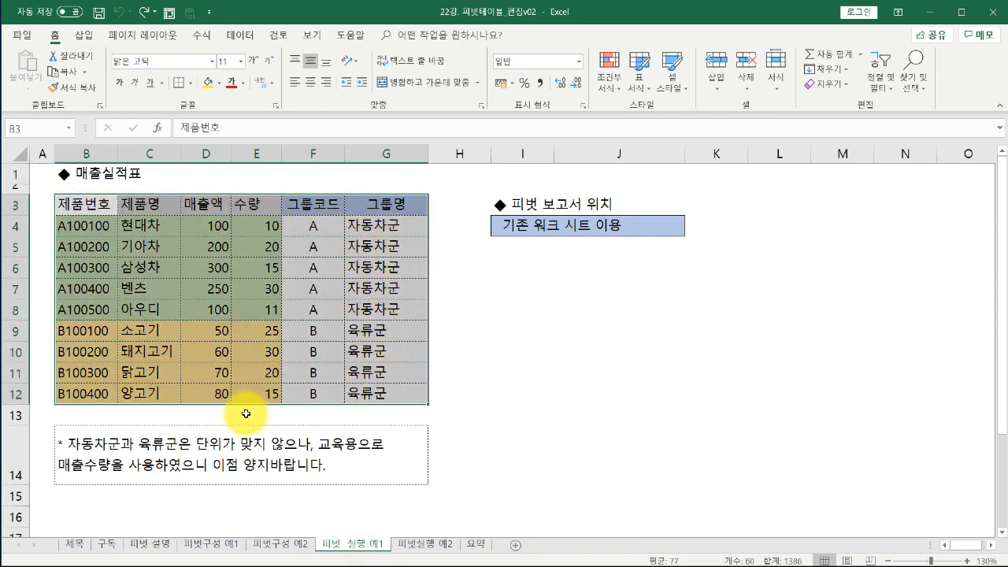
left_click_drag(78, 207, 389, 389)
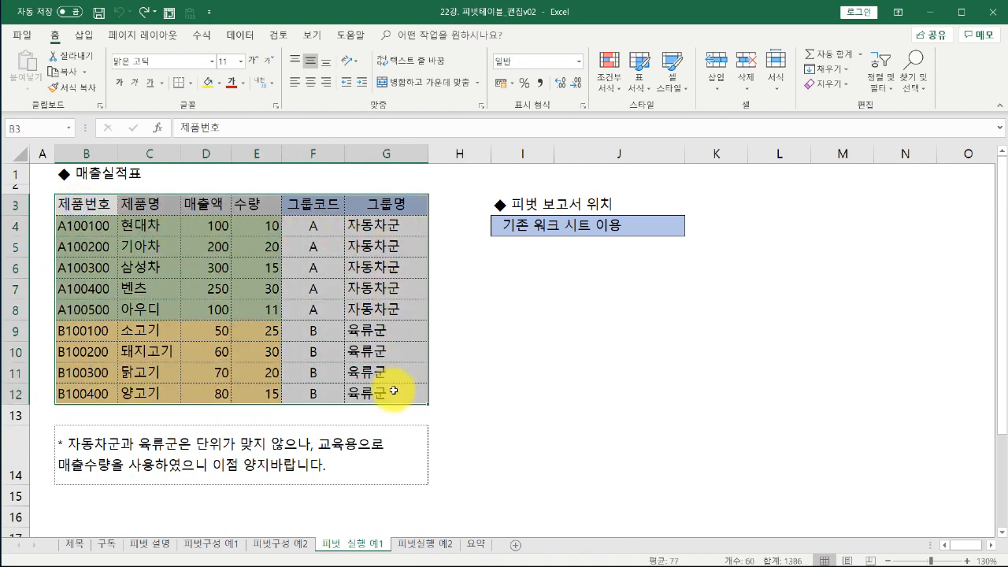
left_click(524, 225)
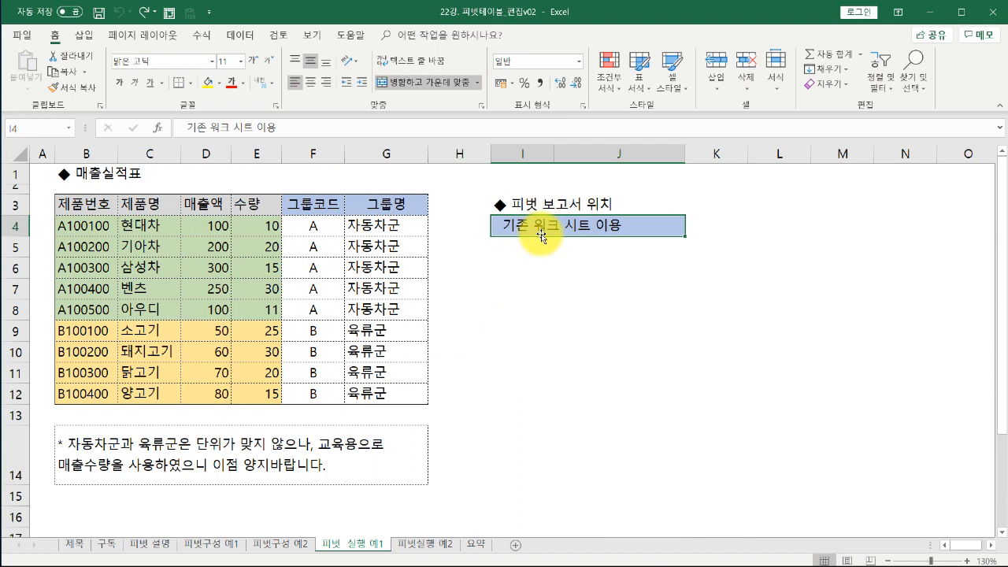
left_click(520, 206)
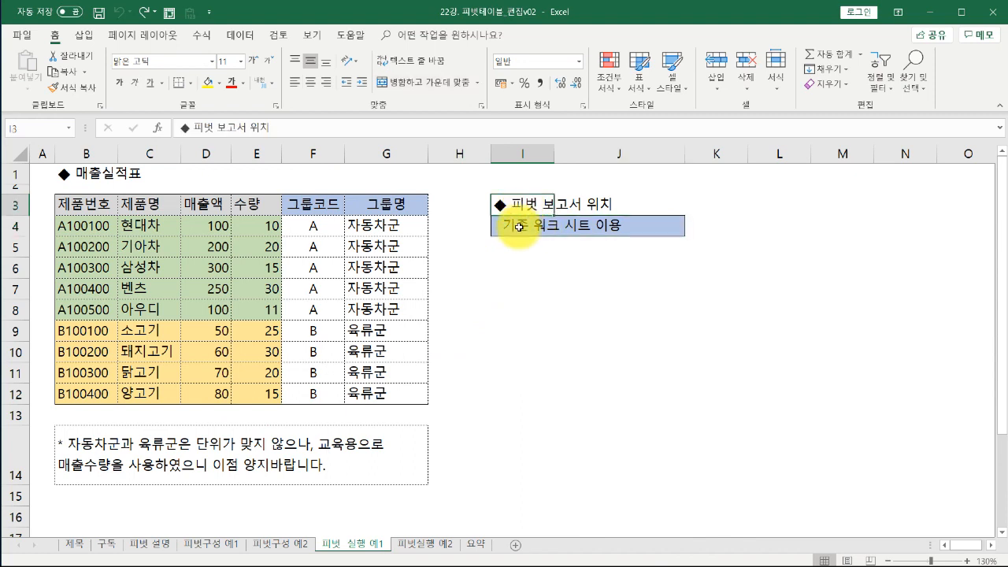
left_click(519, 226)
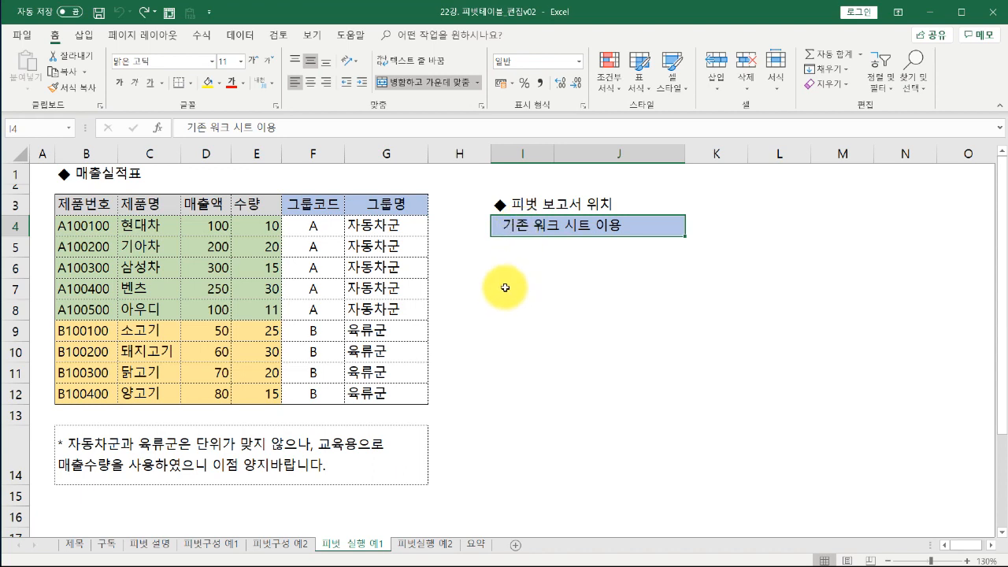
left_click(71, 499)
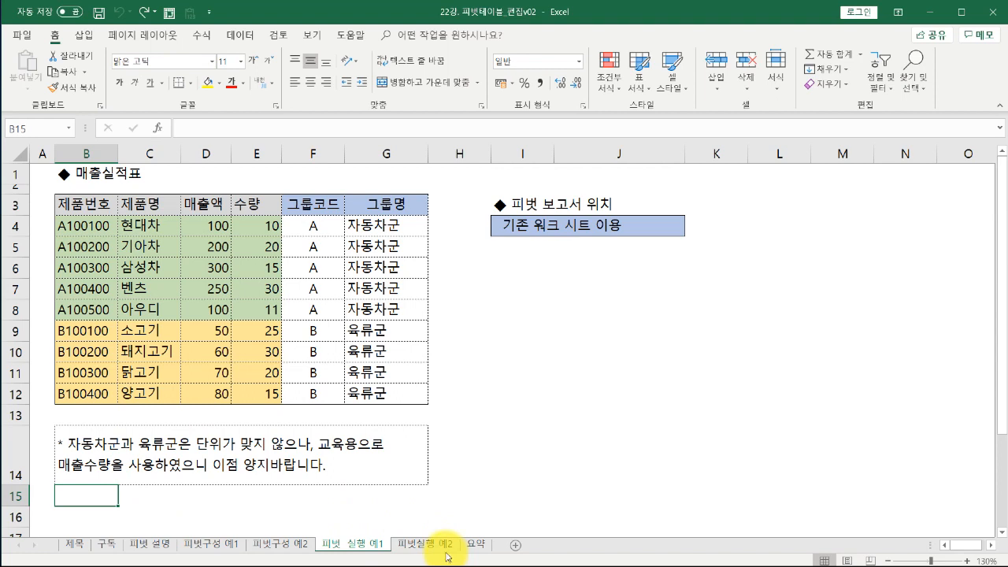
Create a PivotTable from the range B3:G12, placed on the existing worksheet at cell B17
left_click_drag(74, 208, 399, 395)
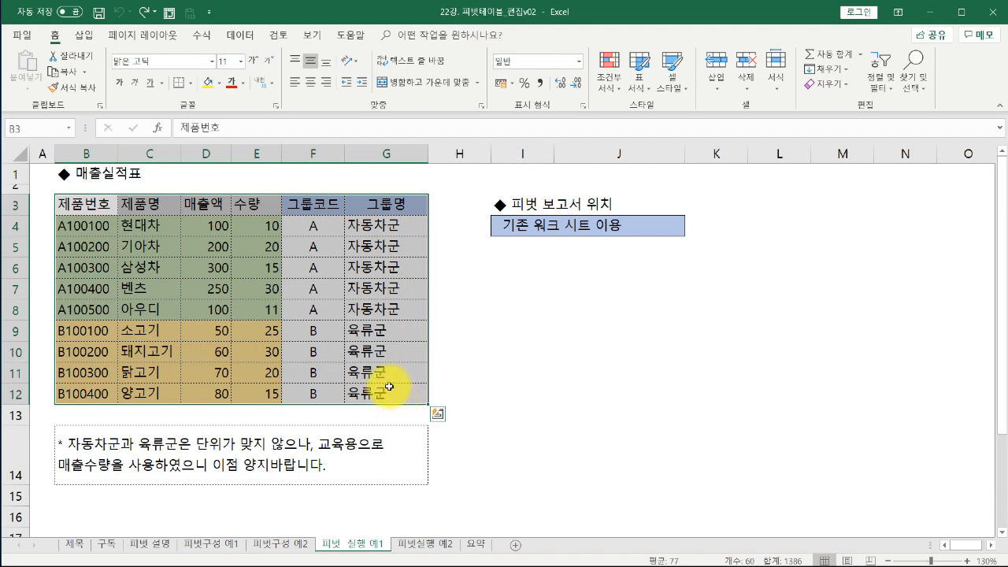
left_click(86, 34)
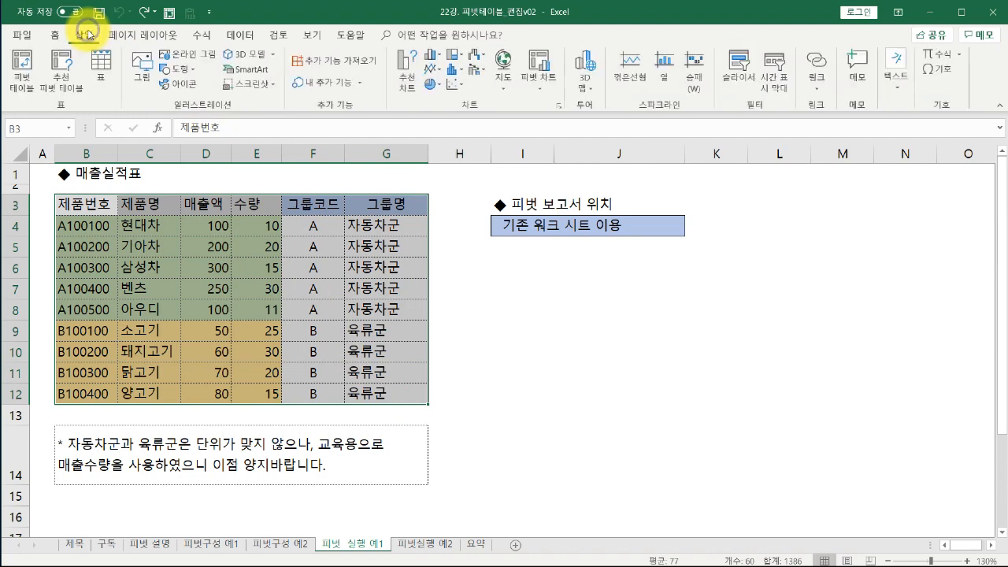
left_click(24, 86)
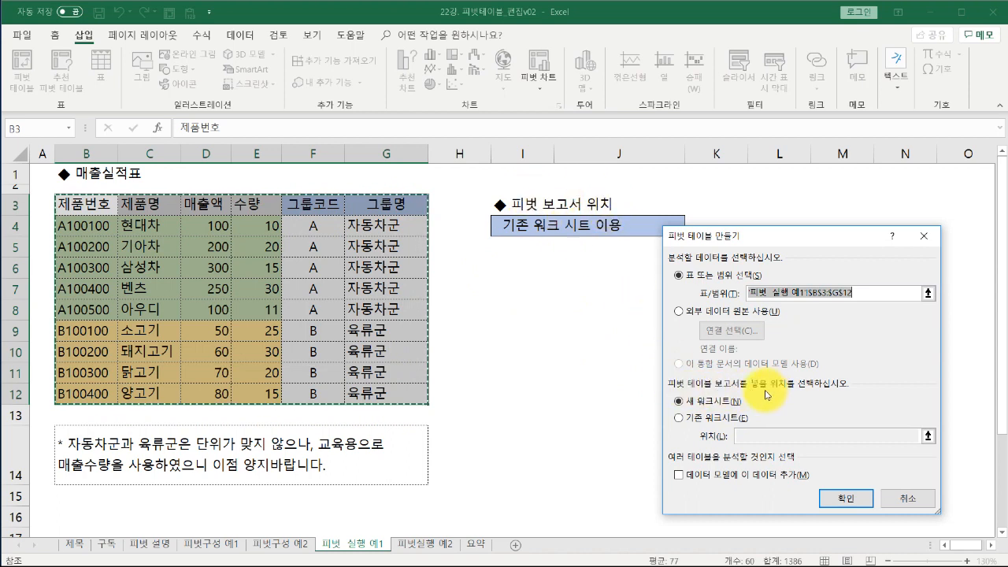
left_click(706, 421)
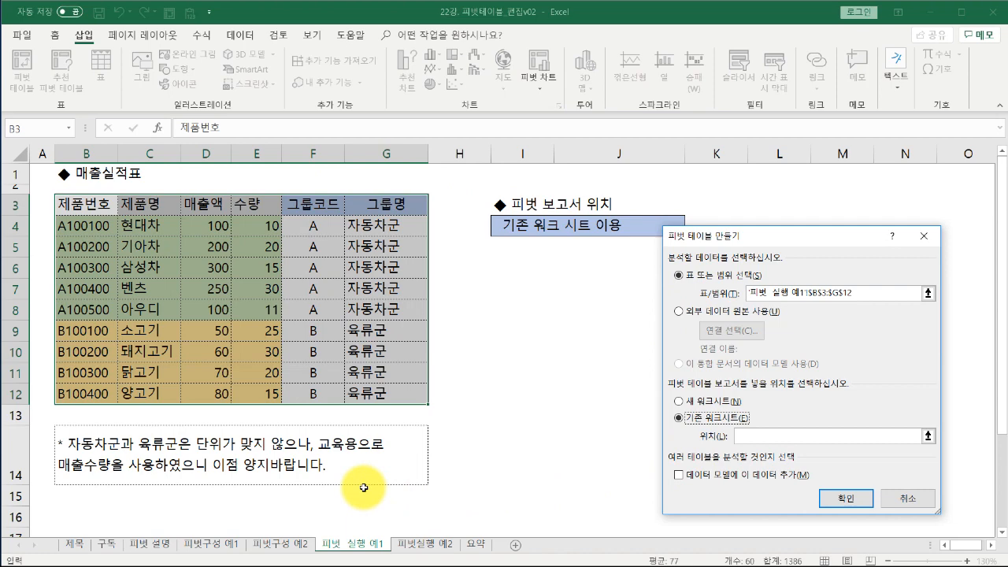
left_click(816, 437)
scroll(507, 405, "down", 1)
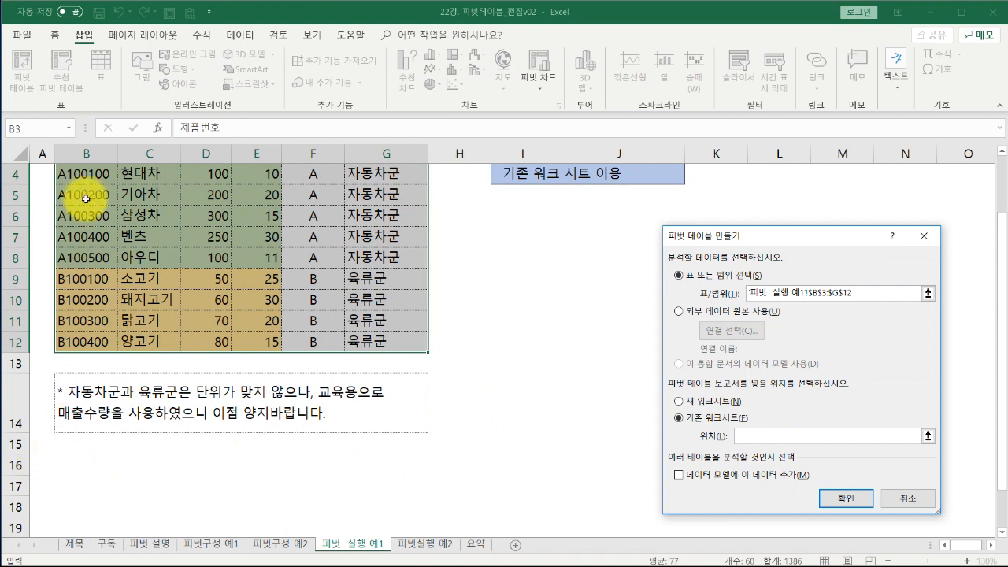
left_click(89, 488)
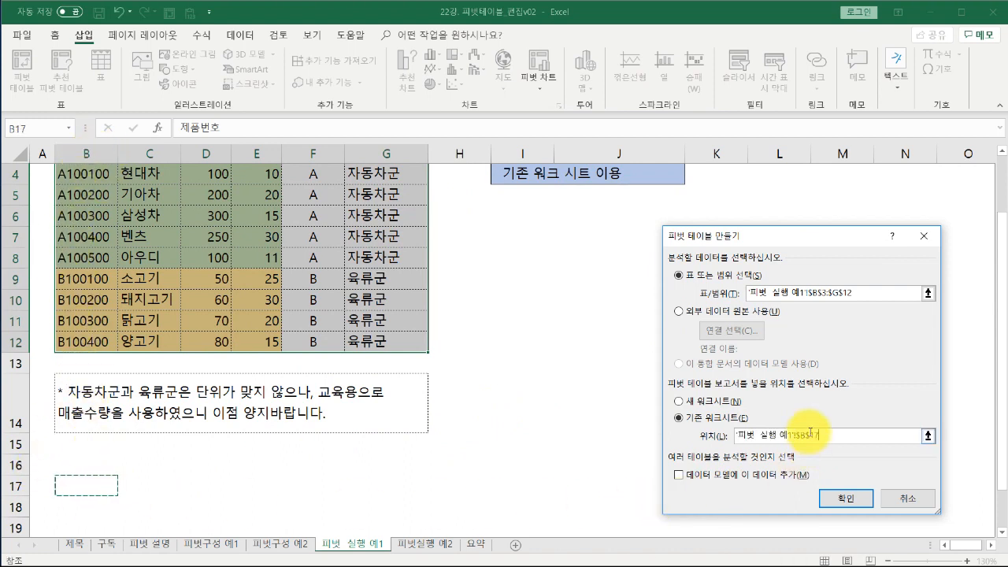
left_click(842, 502)
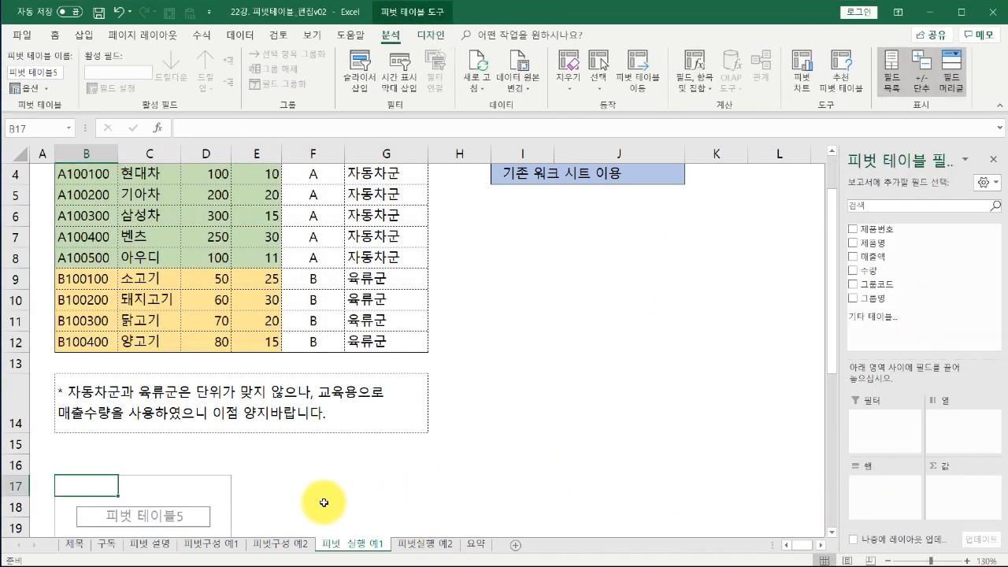
Examine the empty pivot table area and the source table's header cells in row 3
scroll(202, 501, "down", 3)
scroll(201, 501, "down", 2)
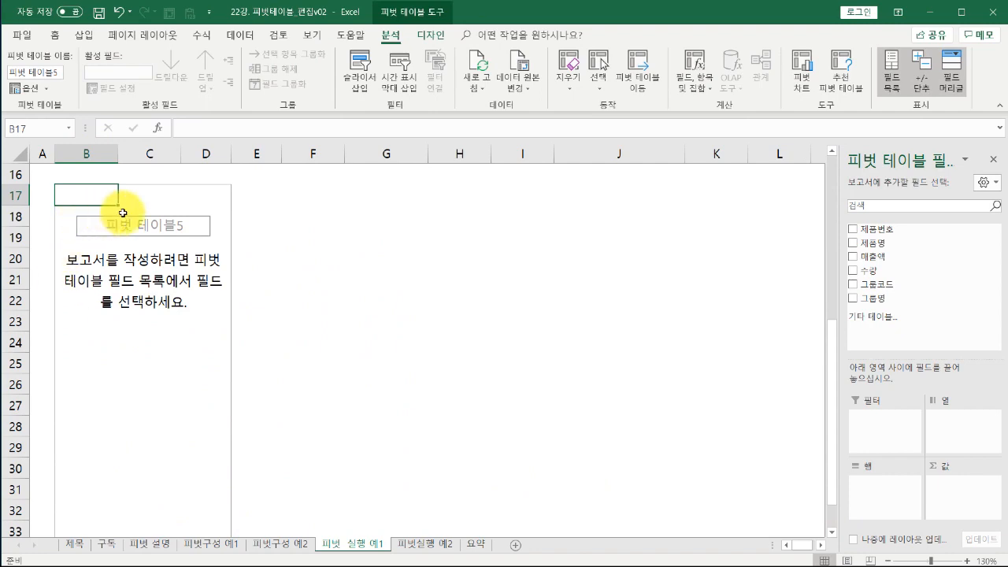
scroll(135, 252, "up", 4)
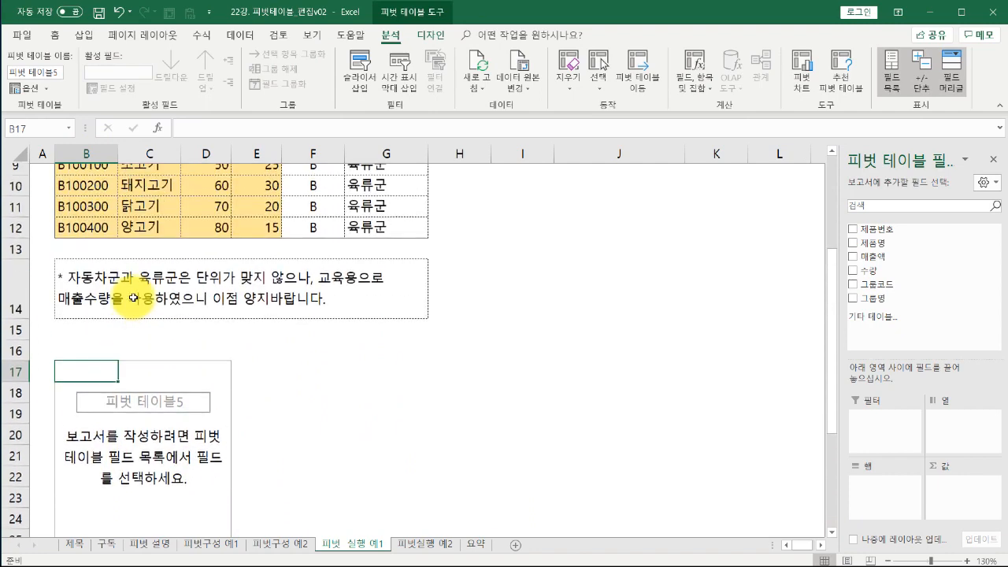
scroll(139, 303, "up", 1)
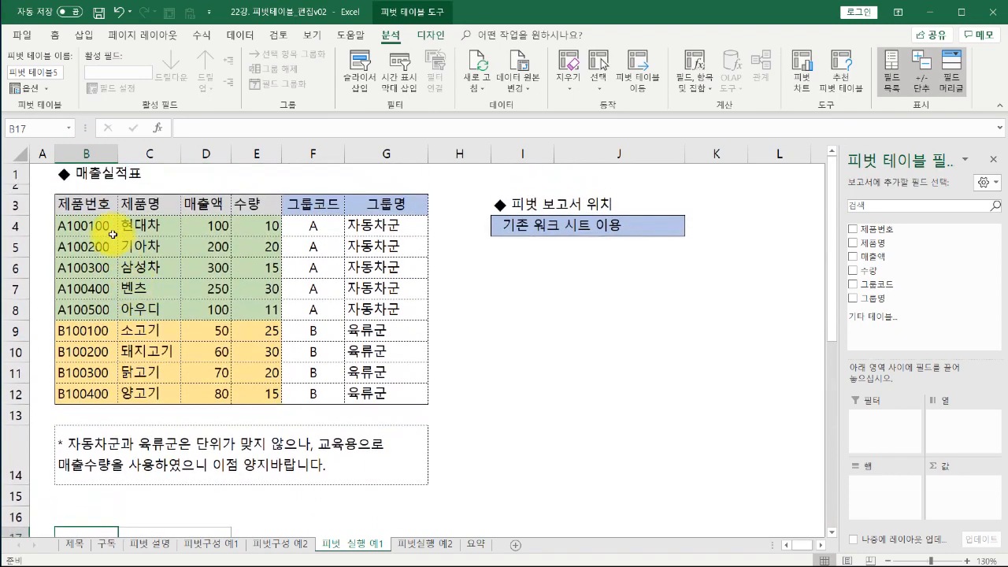
left_click(85, 201)
left_click(262, 203)
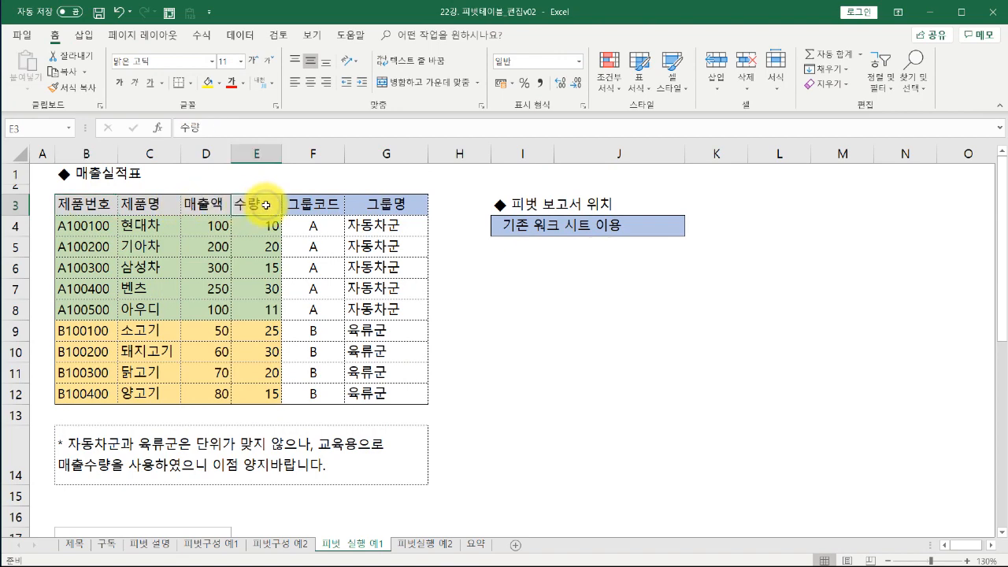
Reactivate the empty pivot table and add the 그룹명 field to its rows
scroll(213, 473, "down", 2)
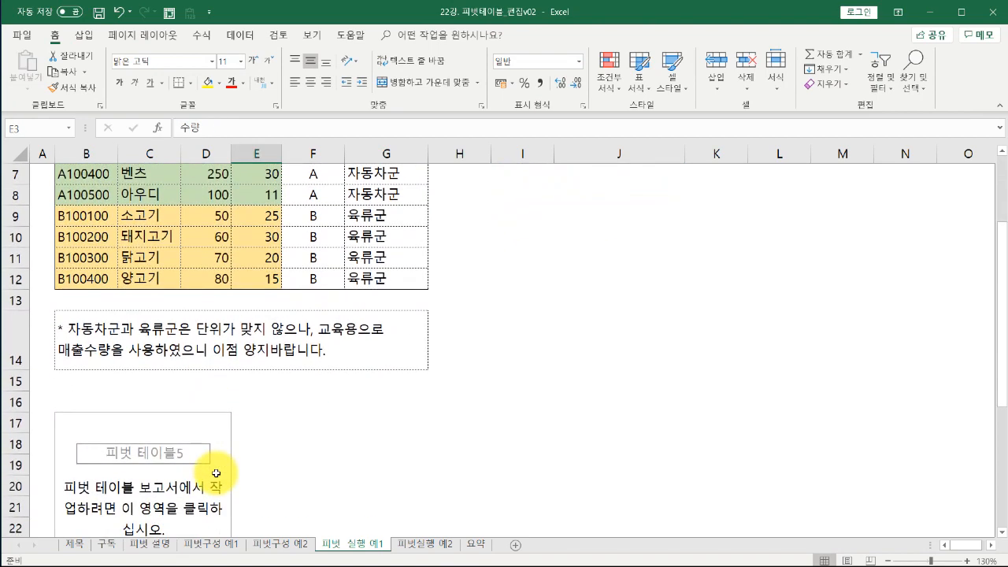
left_click(221, 465)
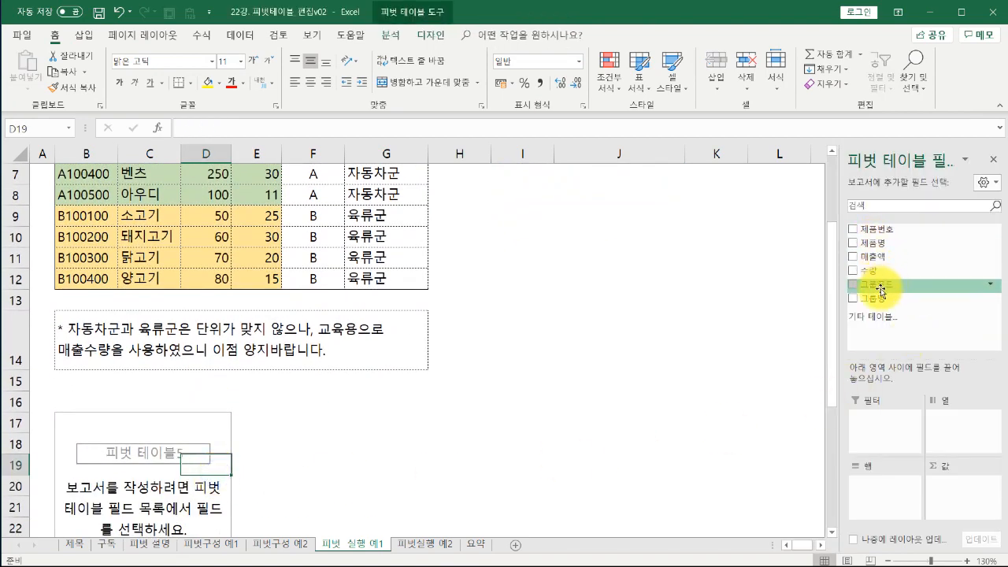
scroll(417, 315, "up", 2)
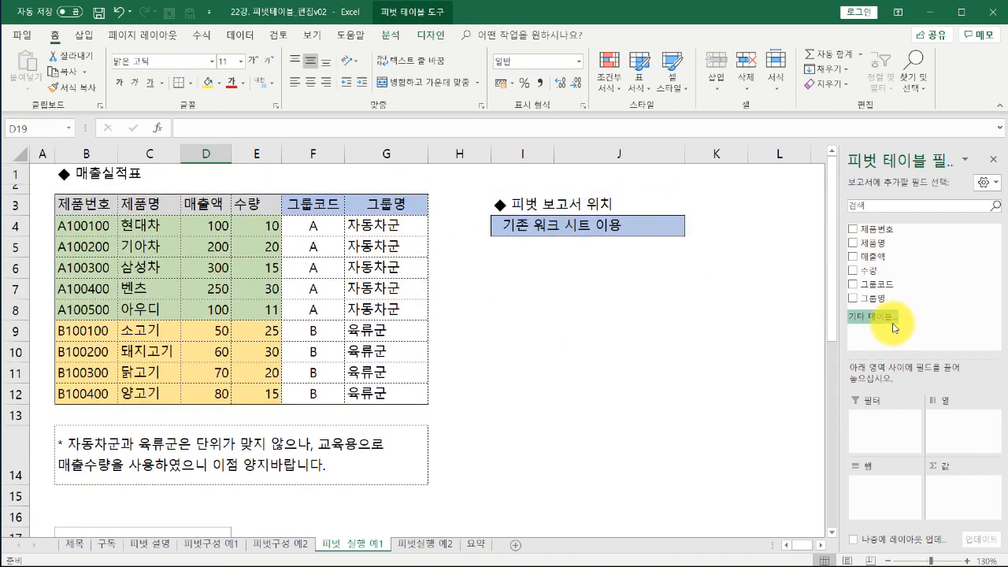
scroll(383, 391, "down", 3)
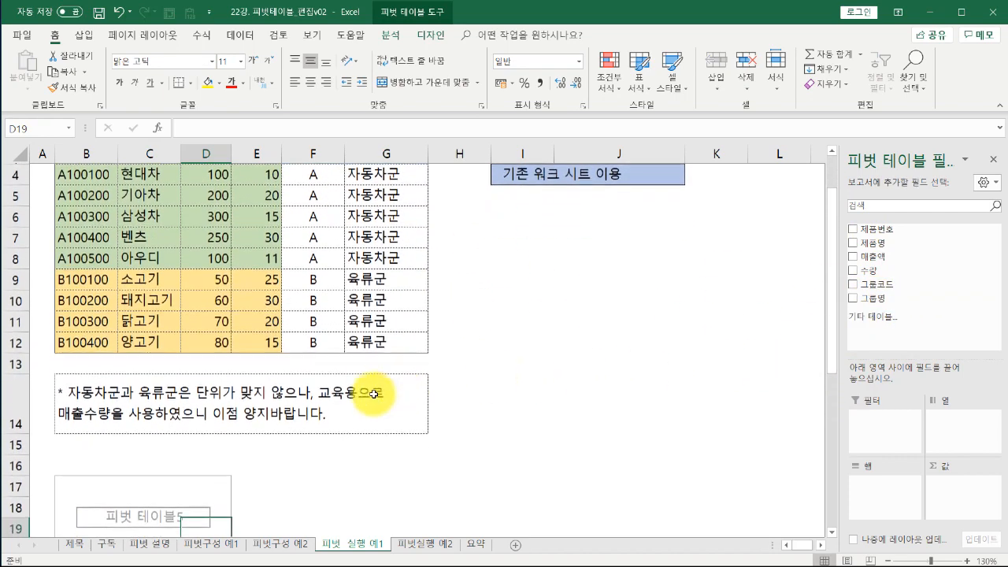
scroll(165, 445, "down", 1)
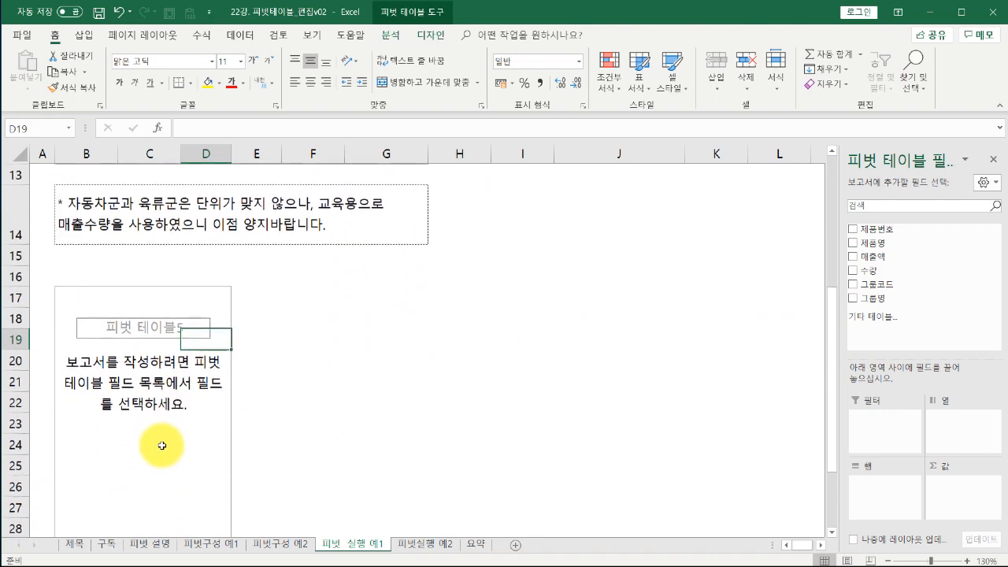
scroll(163, 442, "up", 1)
scroll(164, 442, "up", 1)
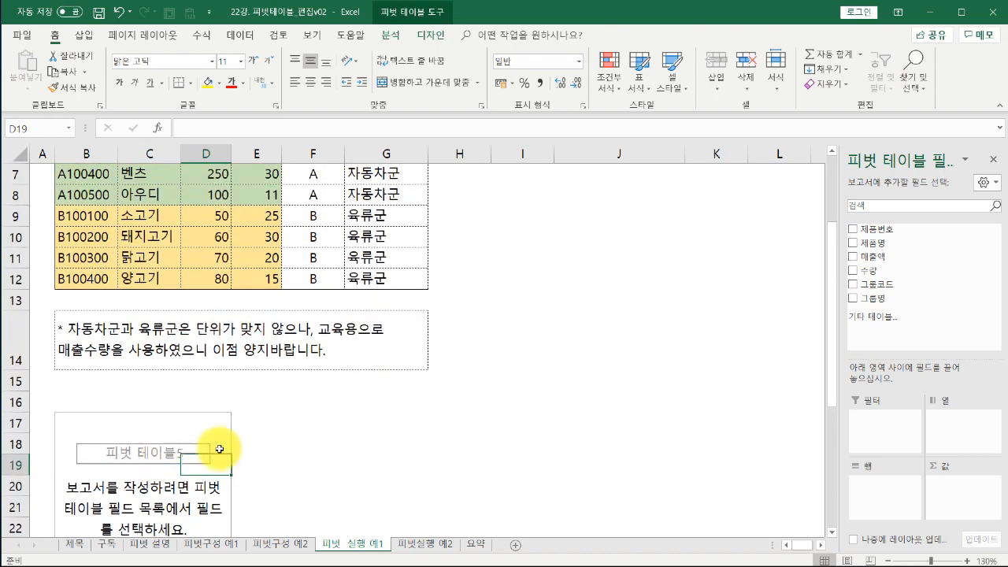
scroll(260, 386, "up", 2)
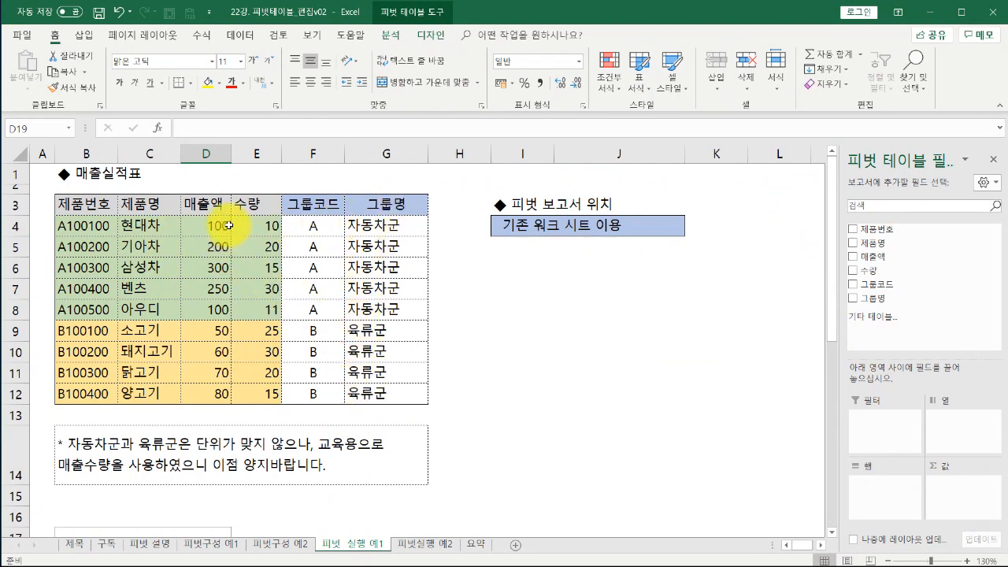
scroll(342, 370, "down", 2)
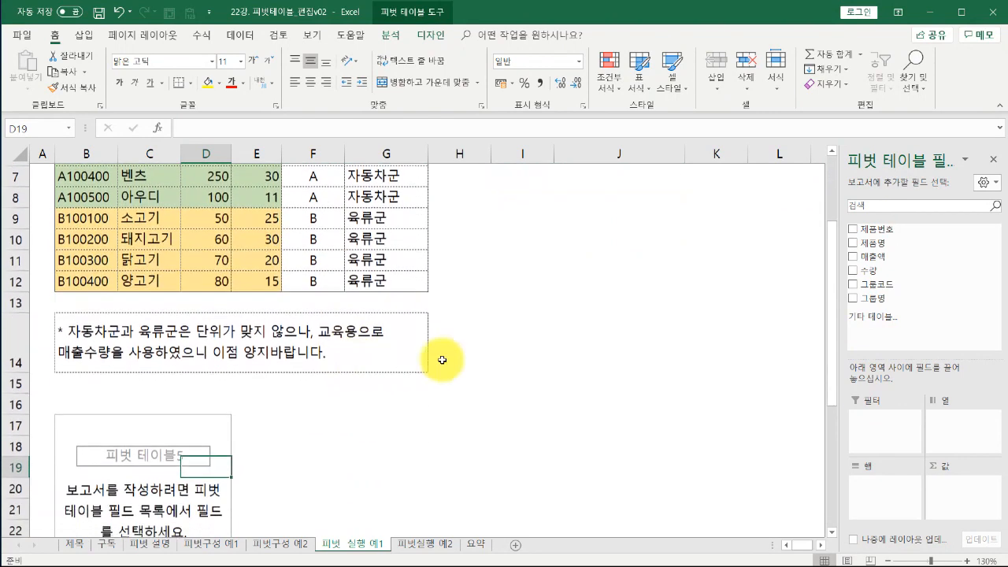
left_click(853, 300)
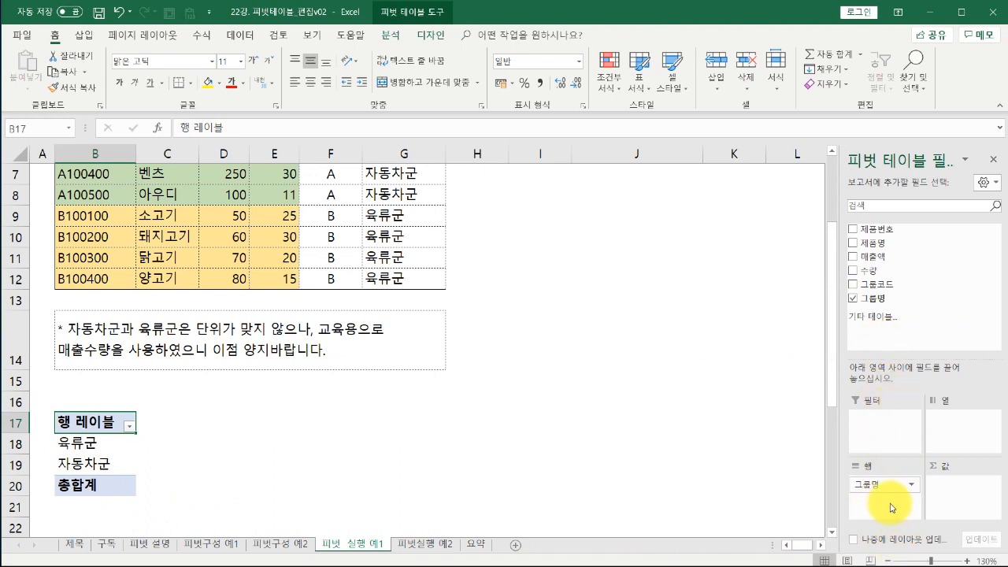
Place the 그룹명 field in the pivot rows again and add 매출액 and 수량 as summed values
left_click(854, 299)
left_click_drag(870, 299, 884, 483)
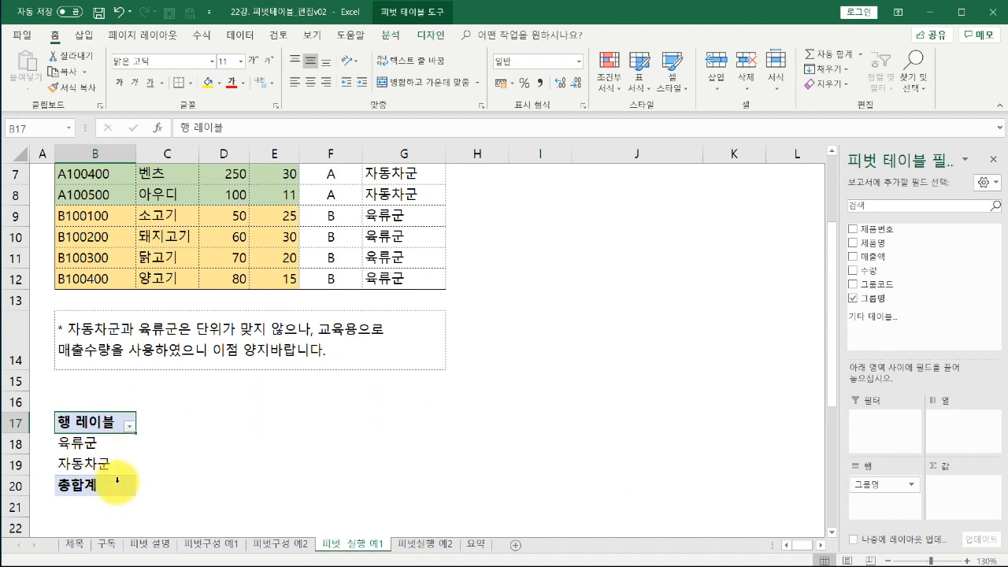
left_click(853, 257)
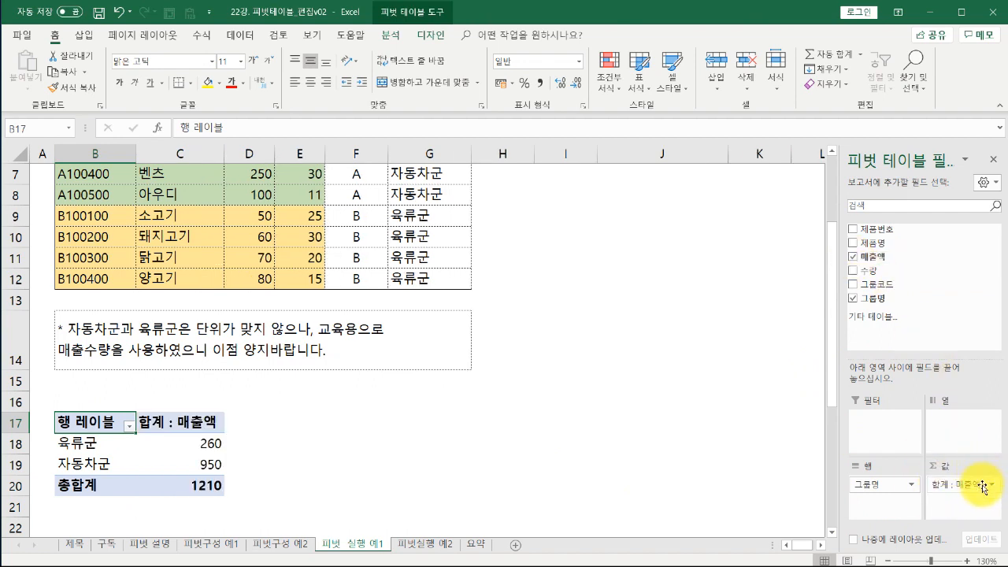
left_click(854, 271)
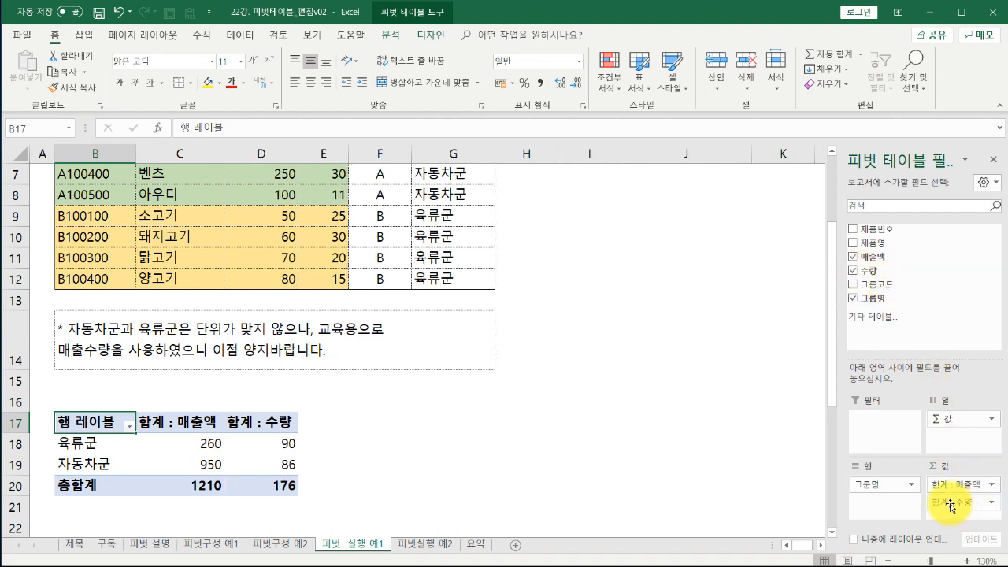
Move 매출액 below 수량 in the pivot values, check the column order, and restore 매출액 before 수량
left_click_drag(963, 490, 973, 512)
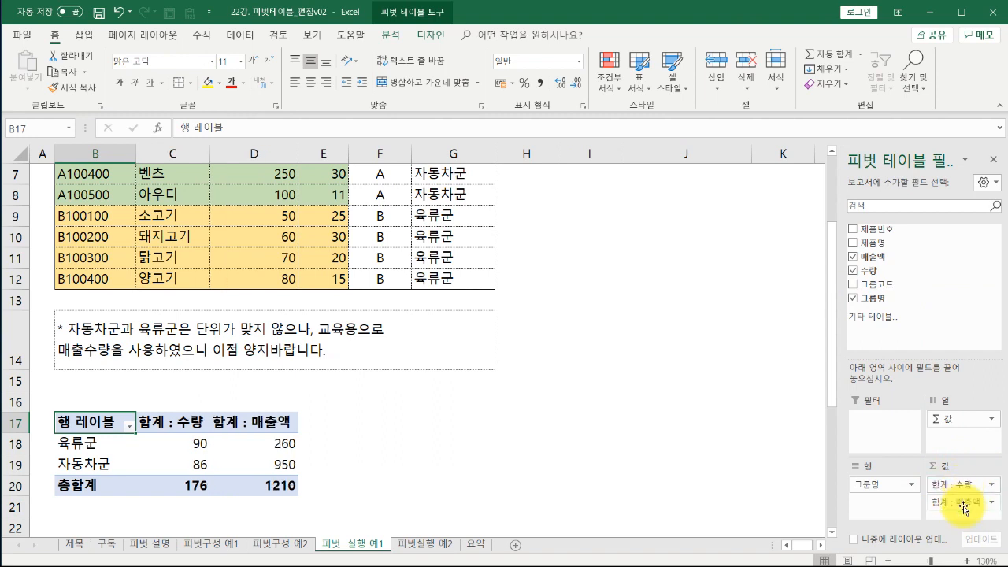
left_click(191, 423)
left_click(234, 425)
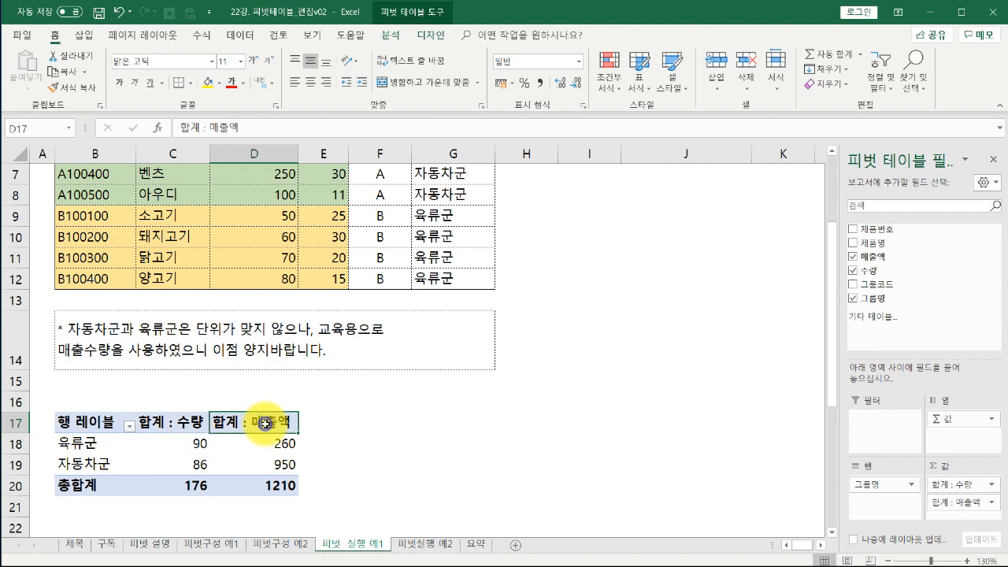
left_click_drag(953, 490, 977, 513)
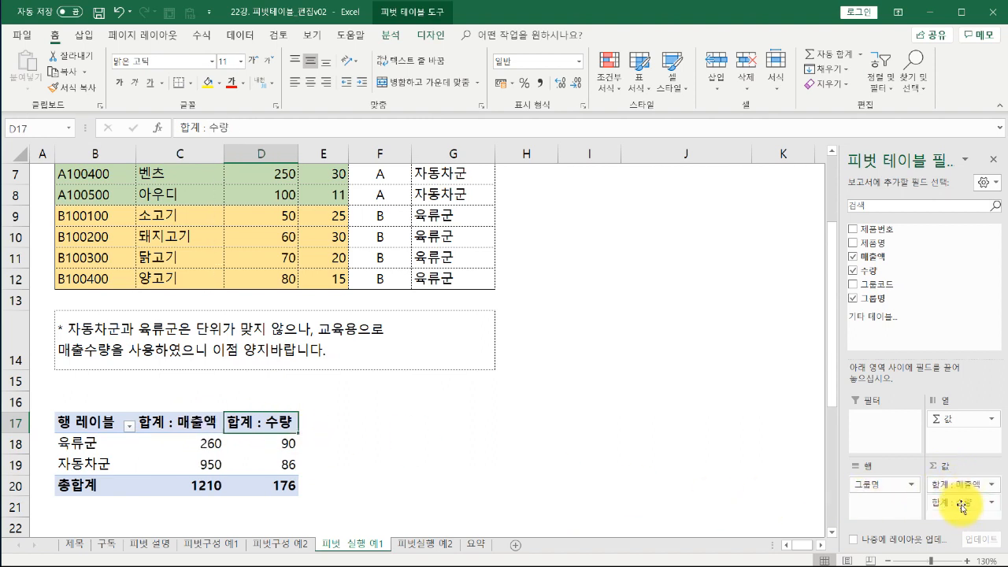
left_click(189, 419)
left_click(261, 423)
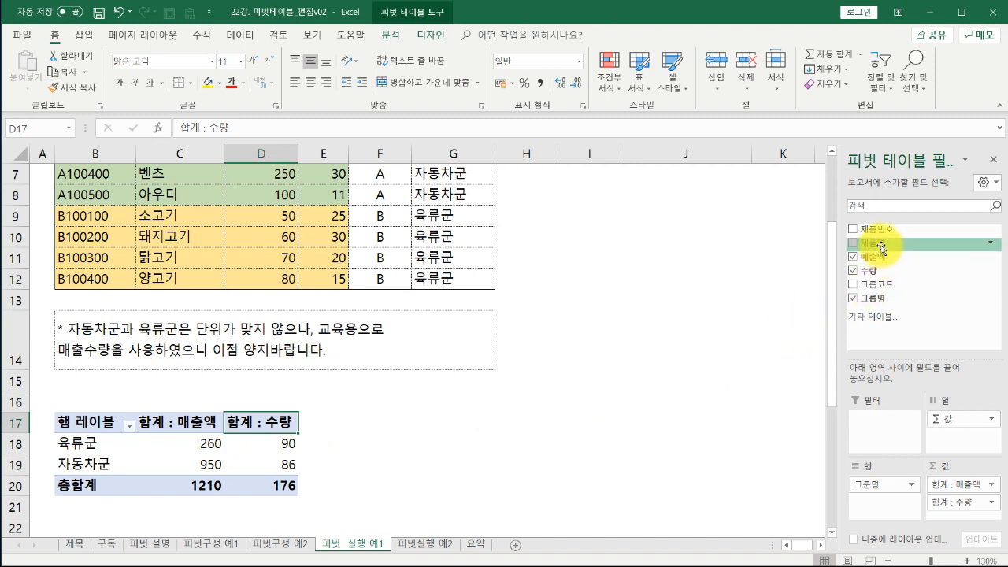
Add 제품명 beneath 그룹명 in the pivot rows and inspect the products listed under each group
left_click_drag(881, 247, 894, 508)
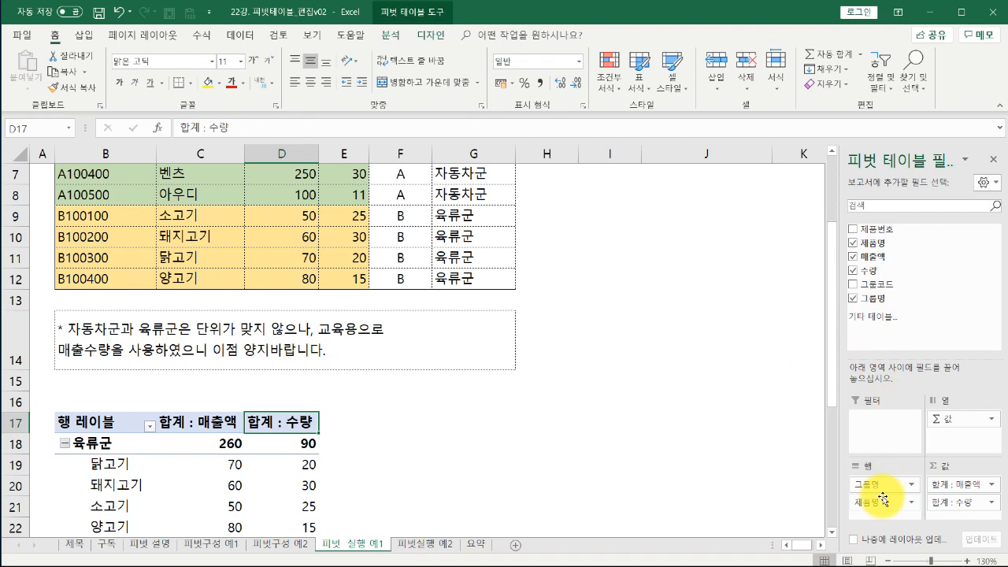
scroll(163, 441, "down", 2)
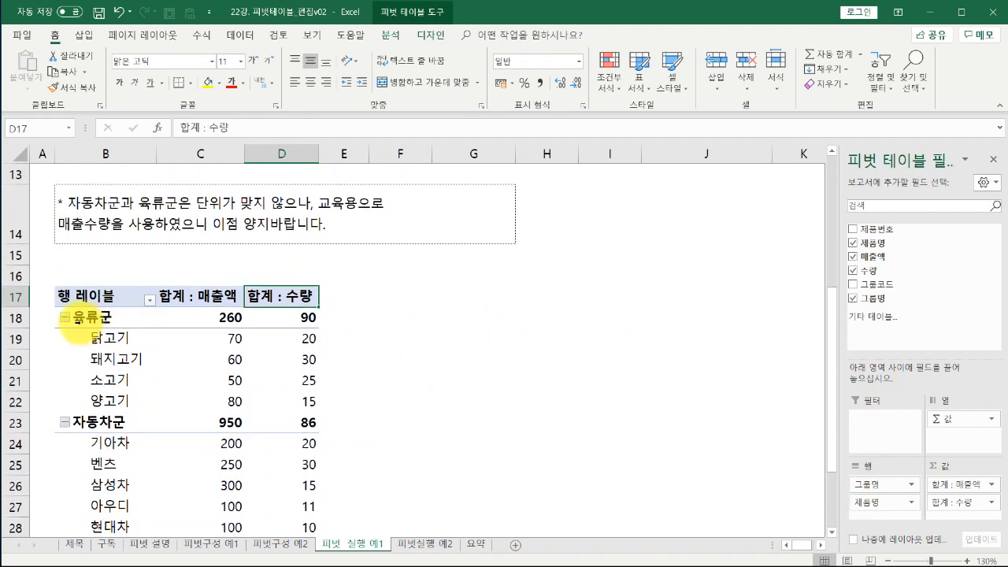
left_click(100, 338)
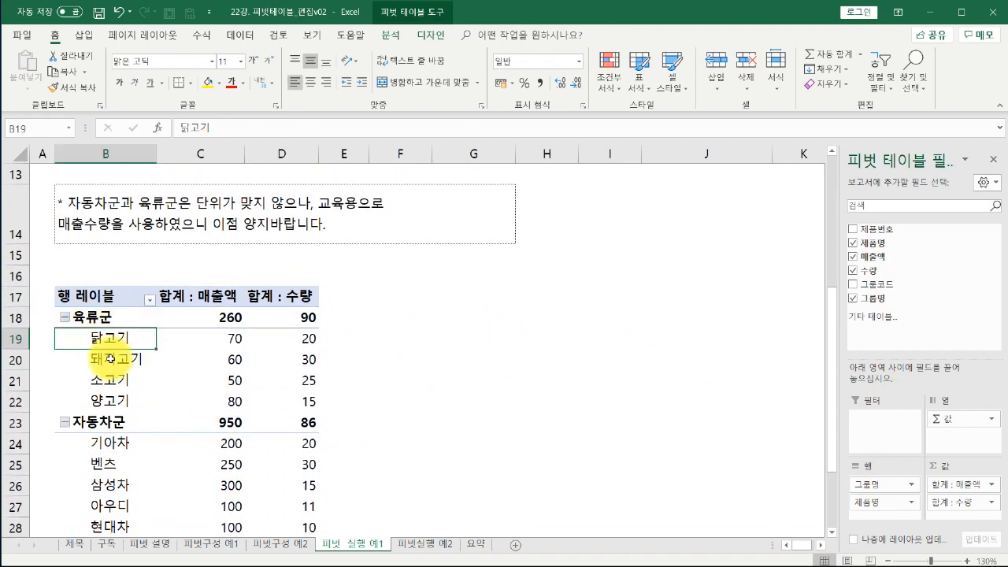
left_click(109, 403)
scroll(108, 405, "down", 1)
left_click(108, 319)
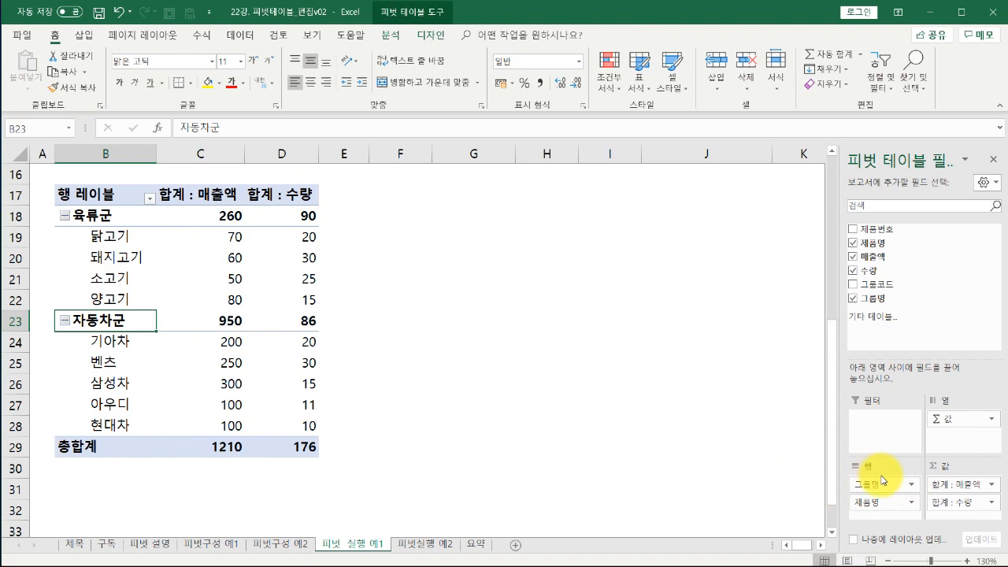
Try 그룹명 as a column field, and return the pivot to 그룹명 rows only, without 제품명
left_click_drag(878, 486, 943, 437)
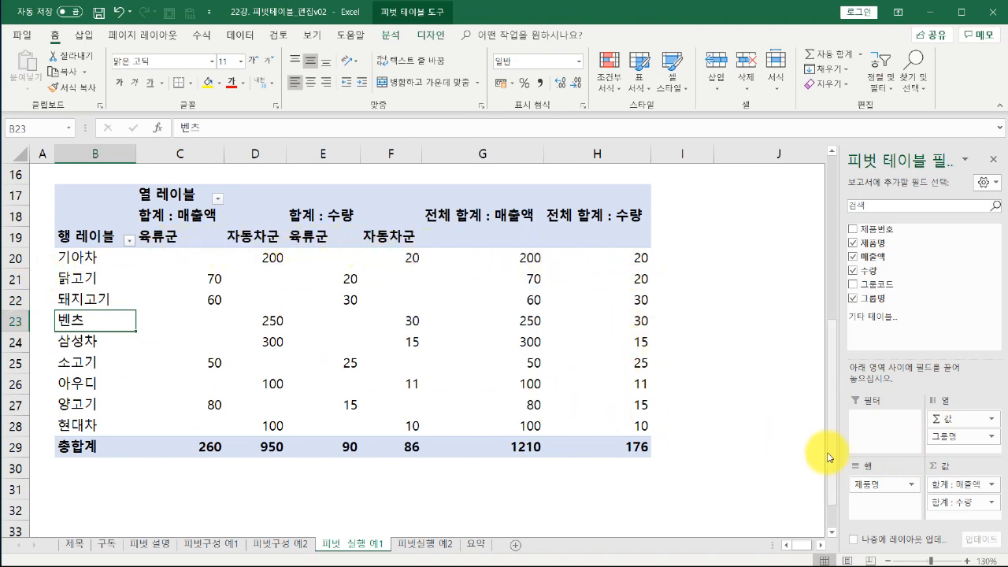
mouse_move(948, 436)
left_mouse_down()
mouse_move(875, 486)
mouse_move(867, 329)
mouse_move(916, 307)
left_mouse_up()
scroll(90, 347, "up", 2)
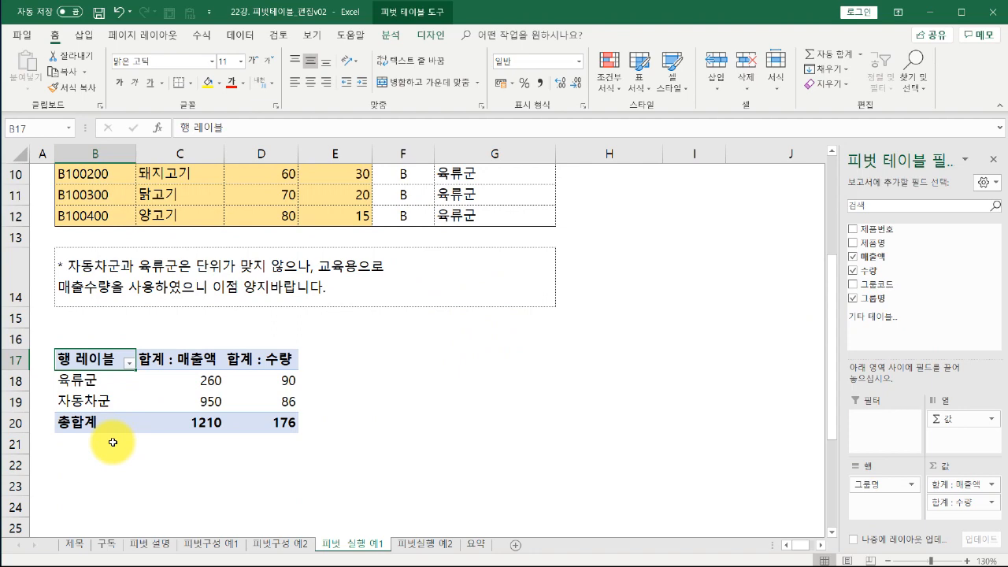
On the 피벗실행 예2 sheet, examine the sales table's row 3 headers from 업체코드 to 지점명
left_click(443, 543)
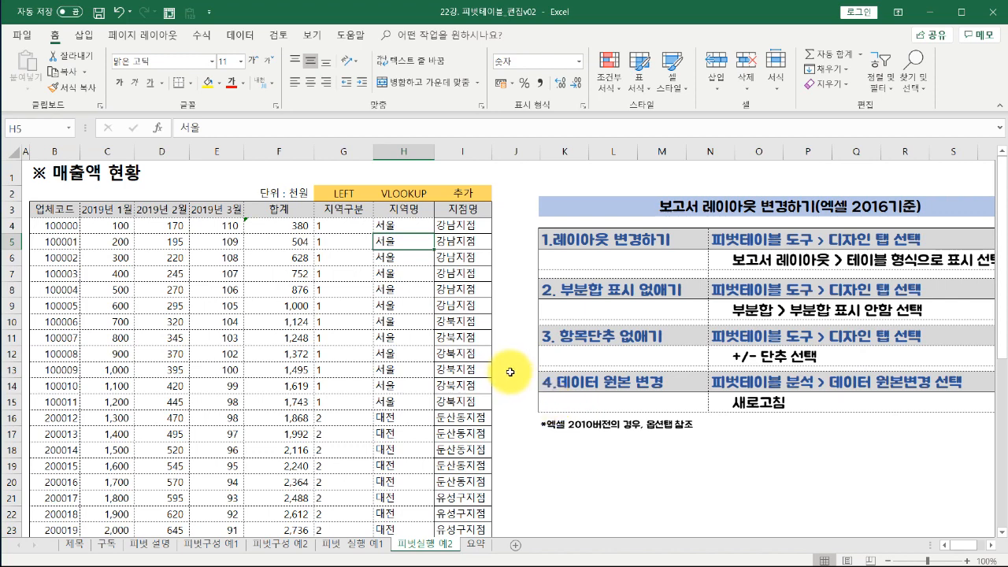
left_click(55, 221)
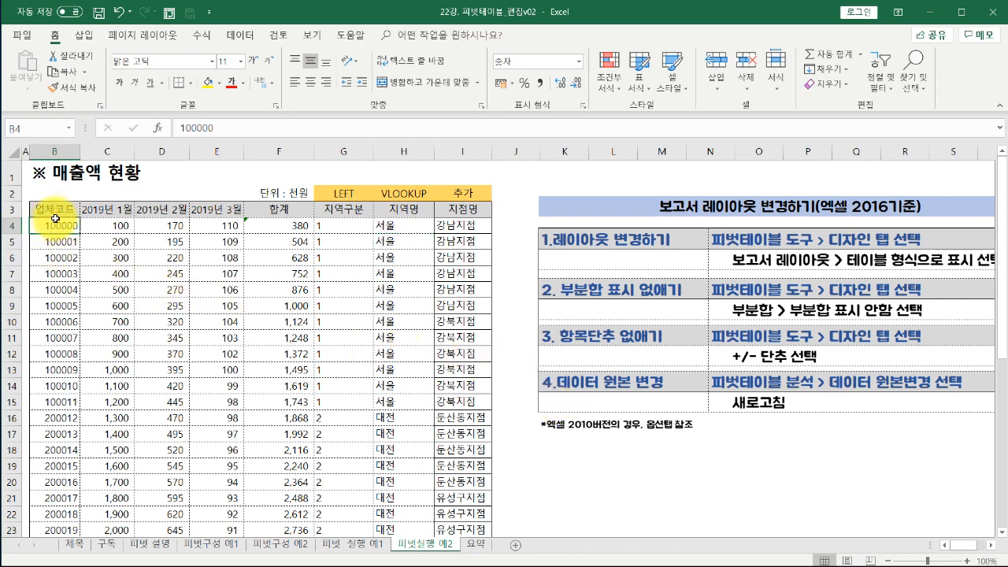
left_click_drag(55, 213, 459, 205)
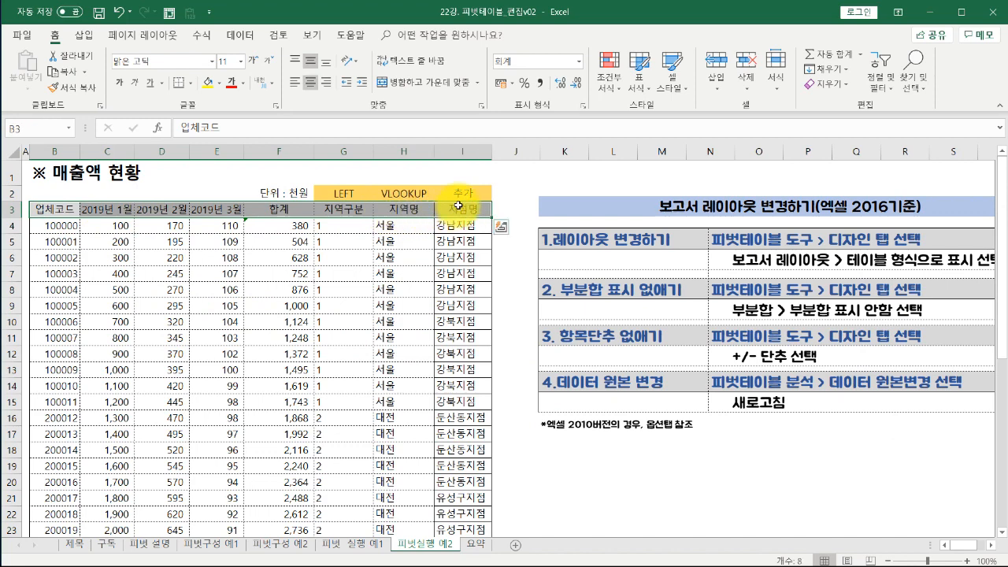
left_click(45, 206)
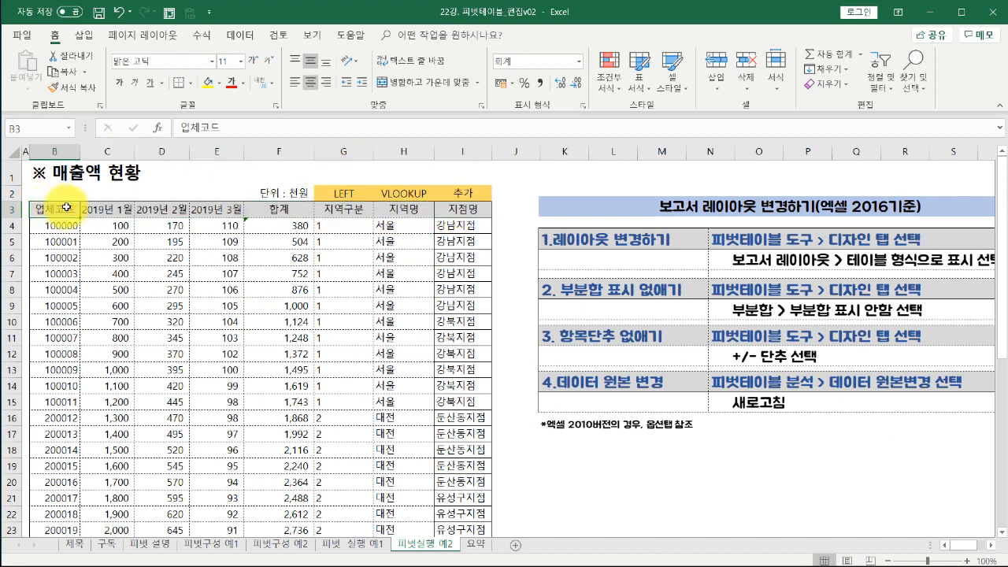
left_click(102, 209)
left_click(160, 209)
left_click(203, 210)
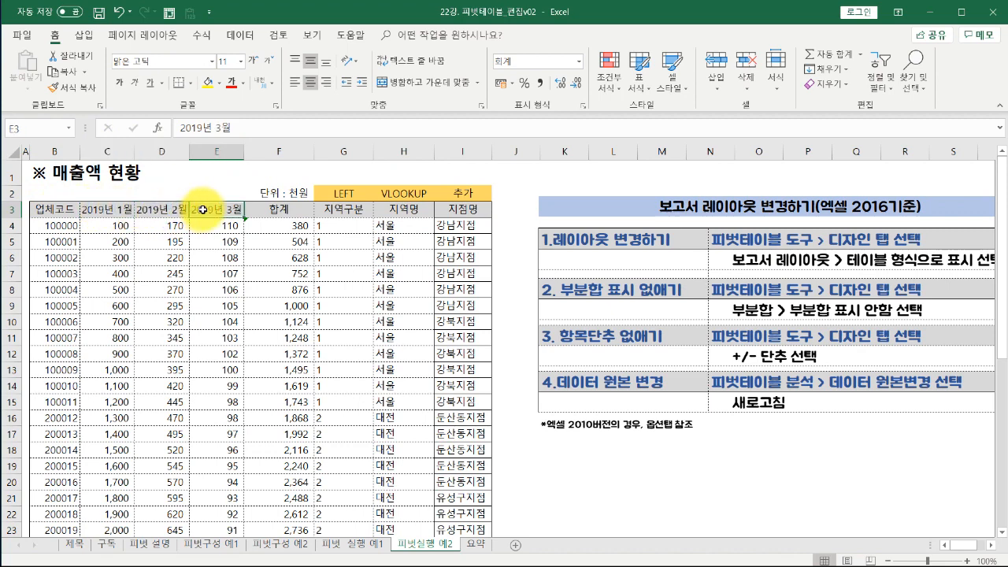
left_click(264, 211)
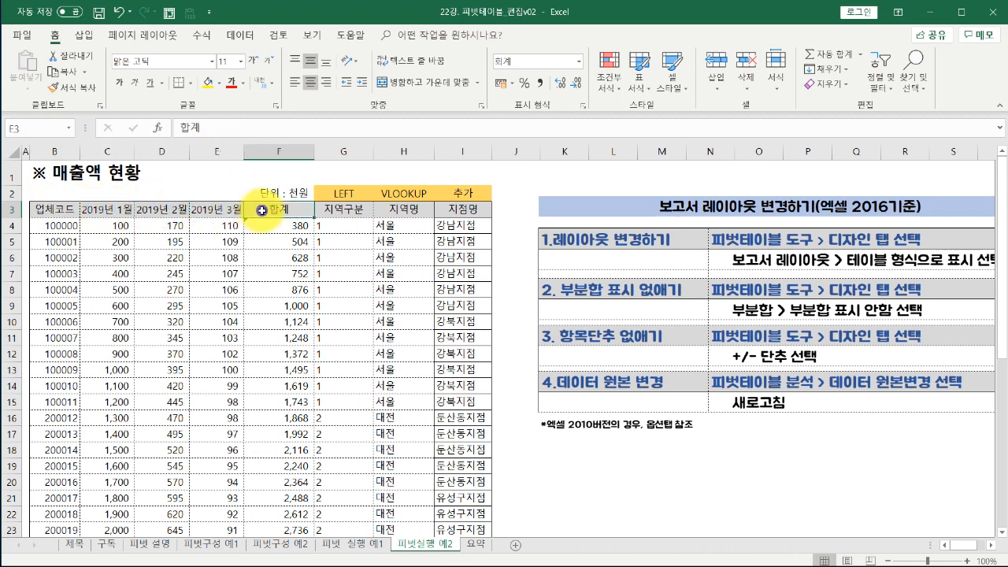
left_click(381, 210)
Examine the first record's 업체코드, 지역명 and 지점명 cells and the records further down the table
left_click(55, 227)
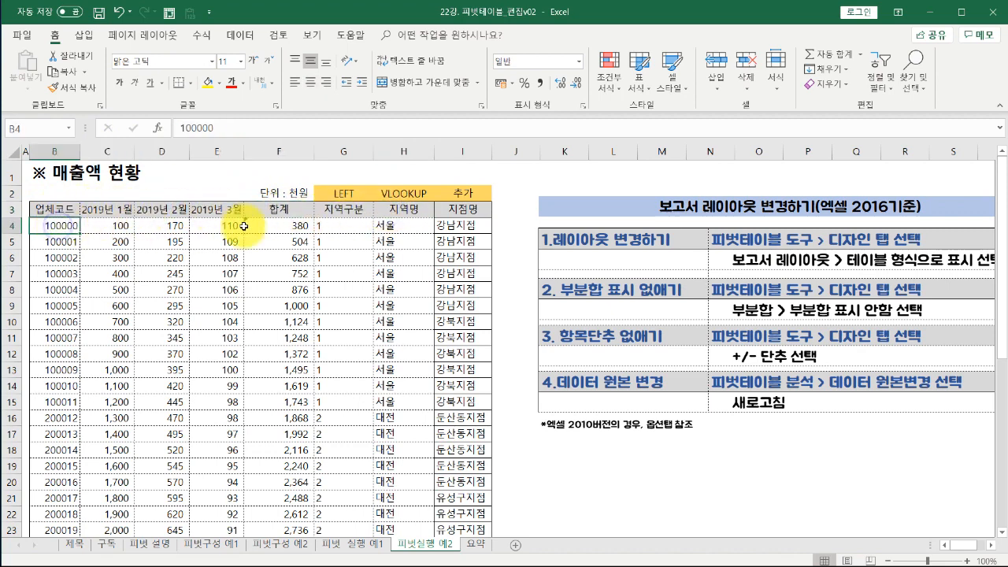
left_click(394, 226)
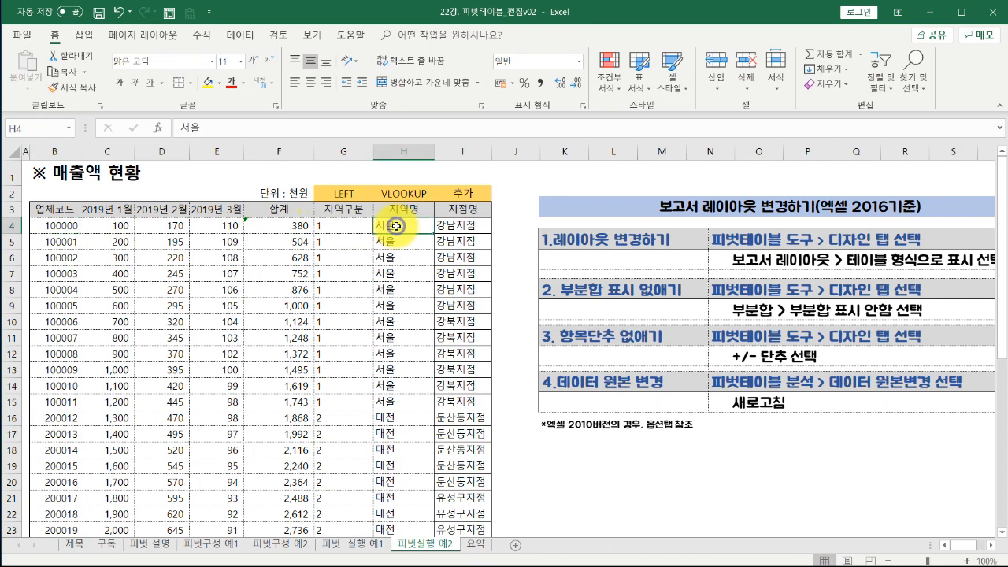
left_click(456, 226)
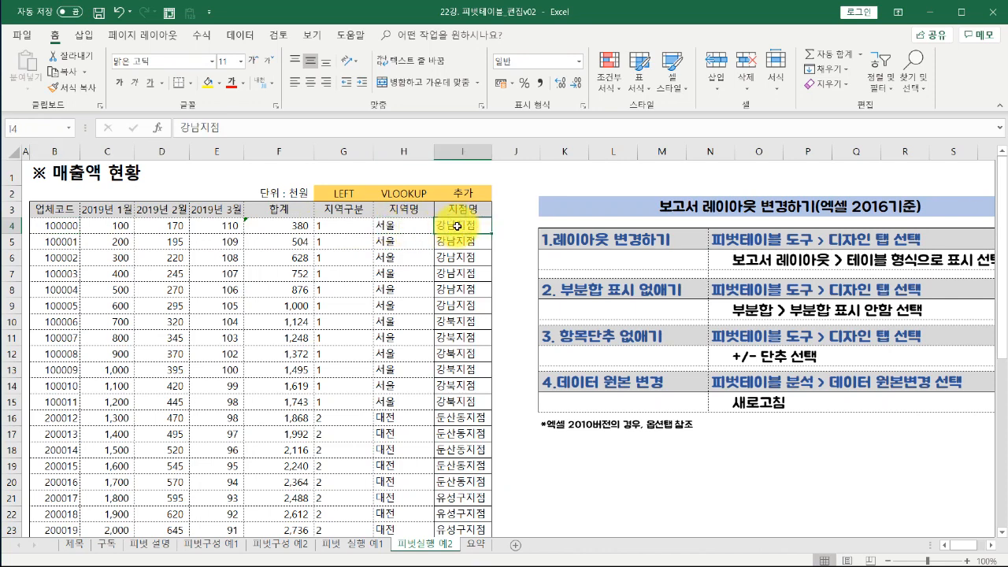
left_click(63, 227)
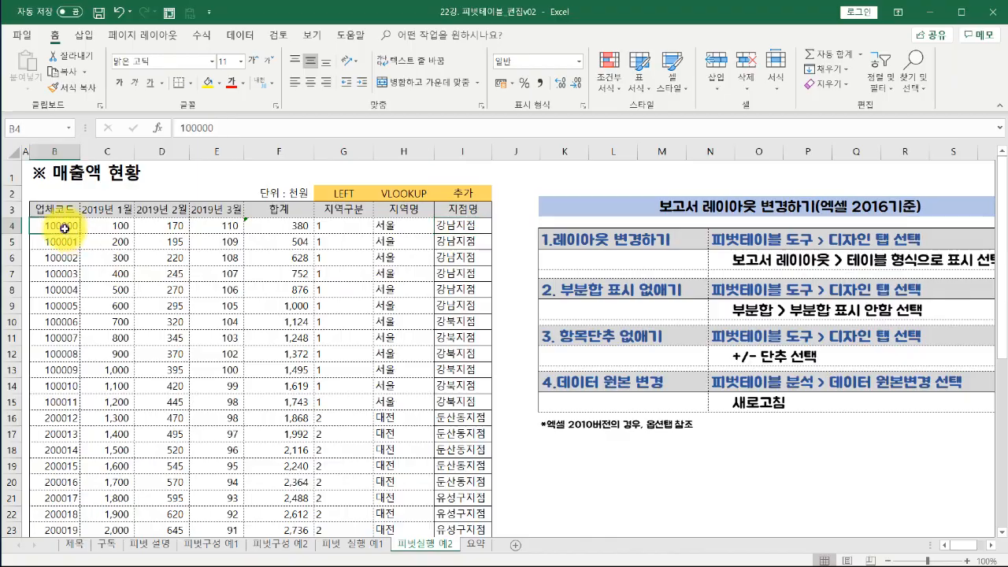
scroll(85, 275, "down", 7)
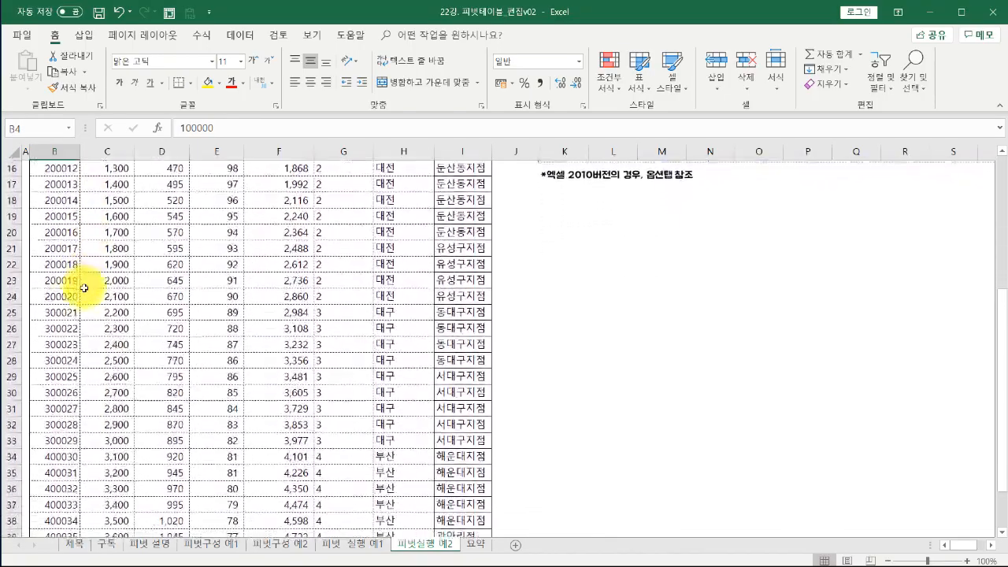
scroll(82, 321, "up", 7)
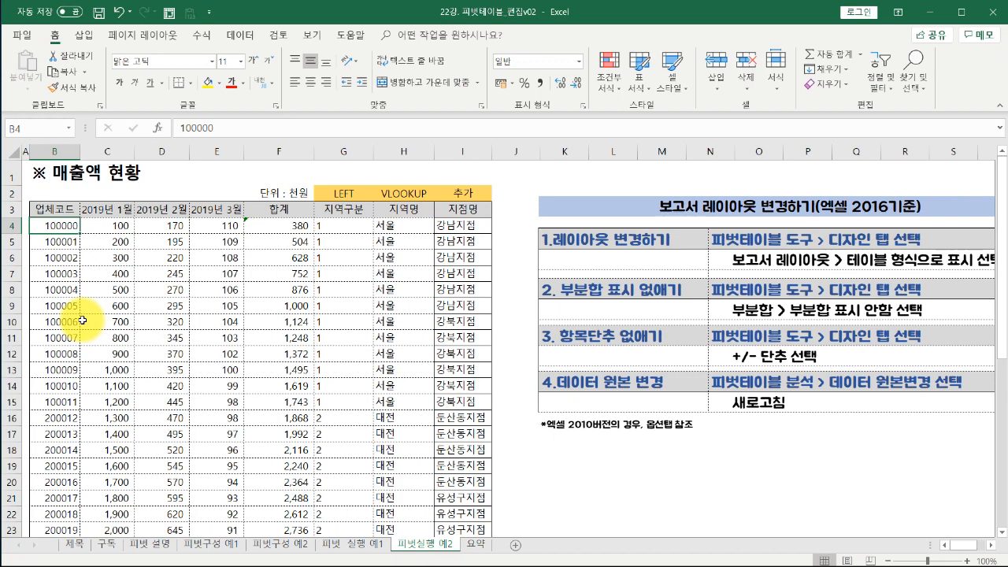
Create a PivotTable from the range B3:H42, without the 지점명 column, on a new worksheet
left_click(55, 209)
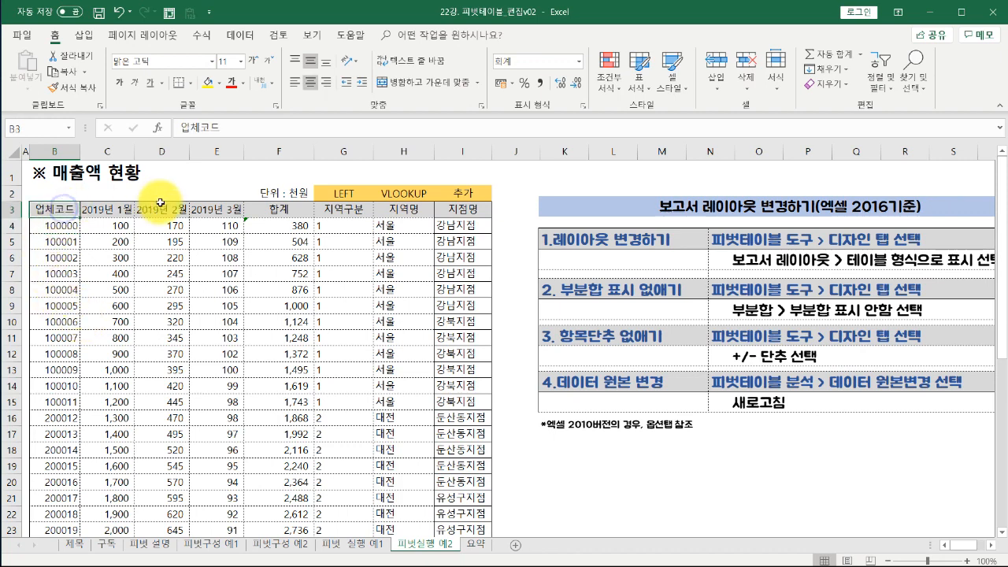
left_click(398, 211, "shift")
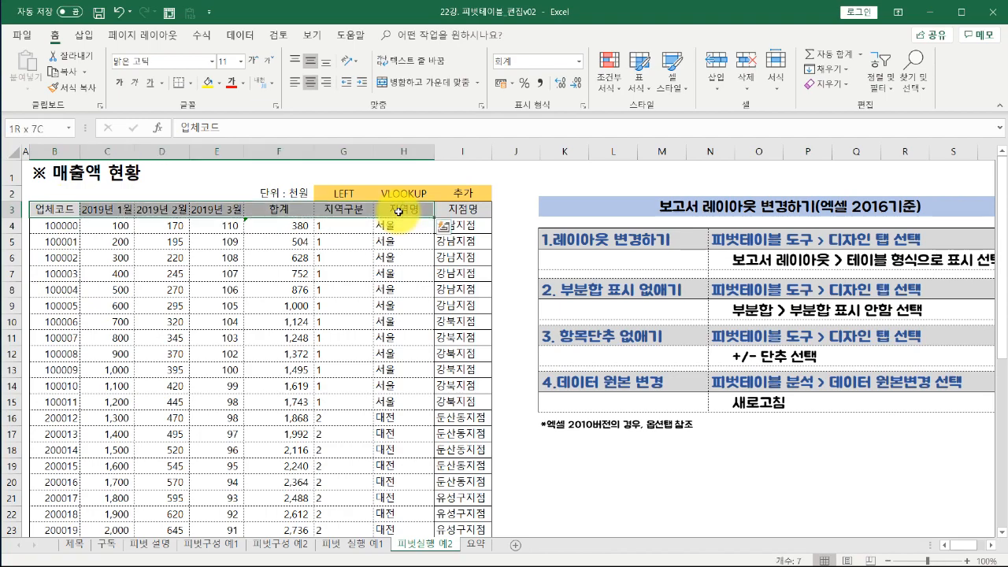
key("ctrl+shift+Down")
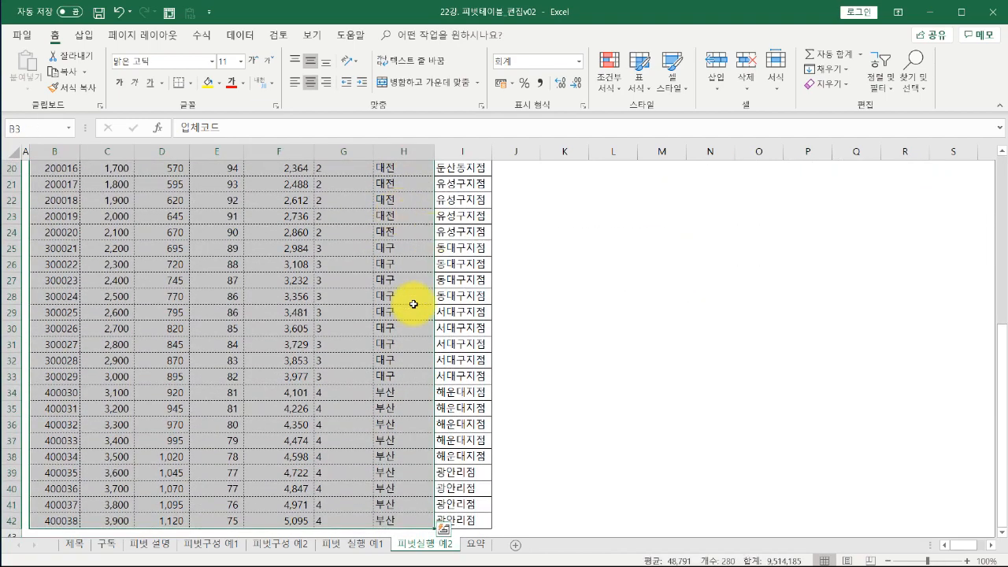
scroll(331, 340, "up", 6)
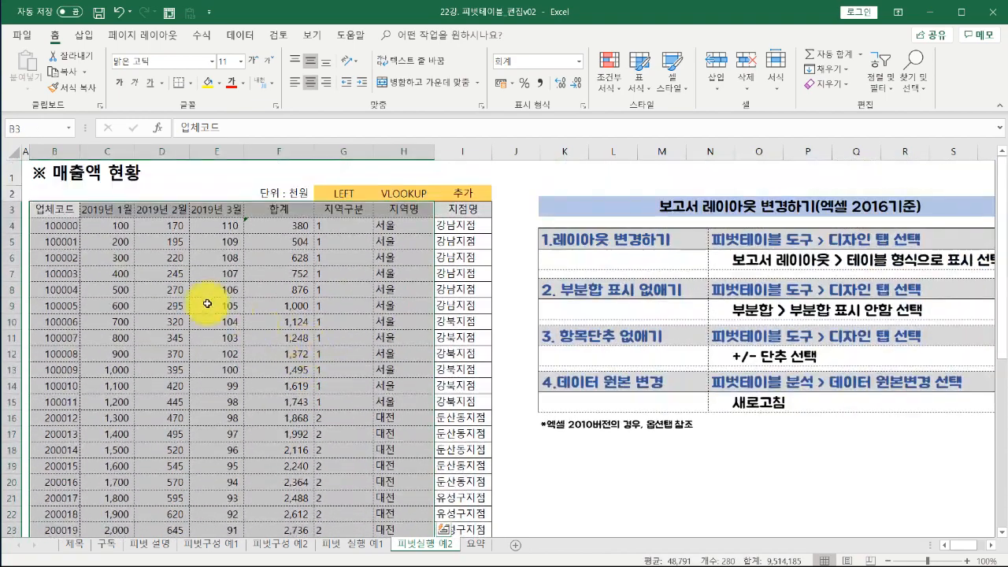
left_click(83, 35)
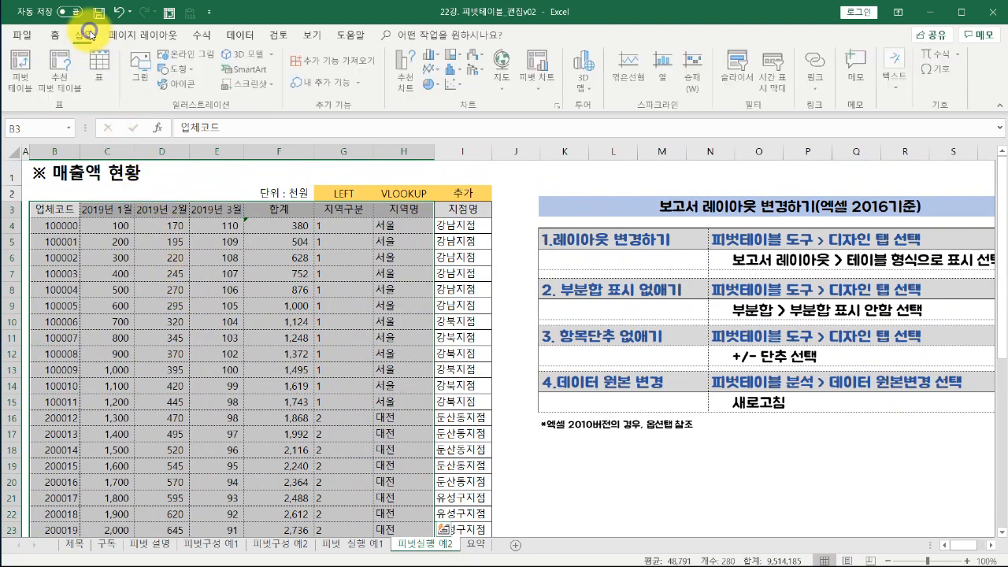
left_click(23, 72)
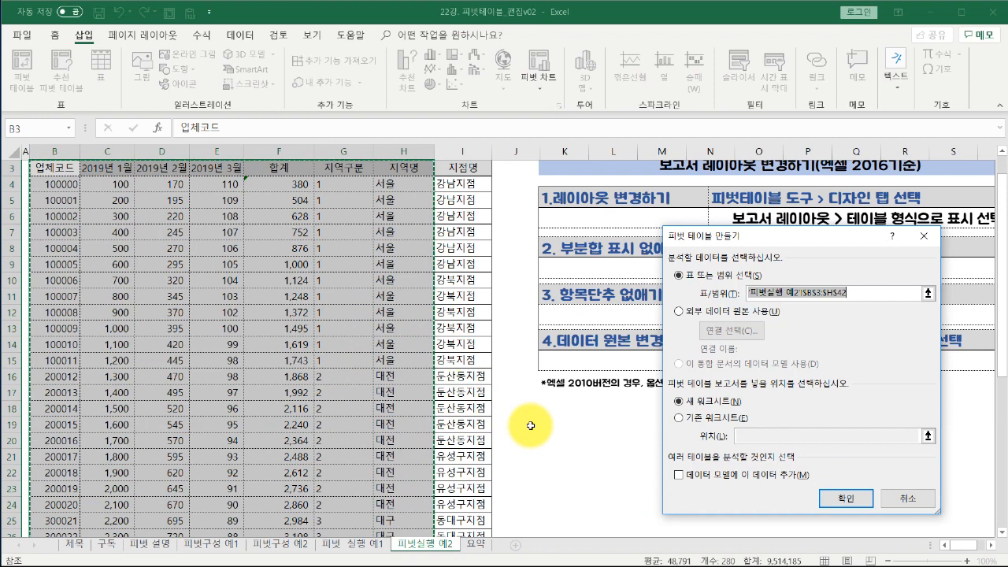
left_click(842, 501)
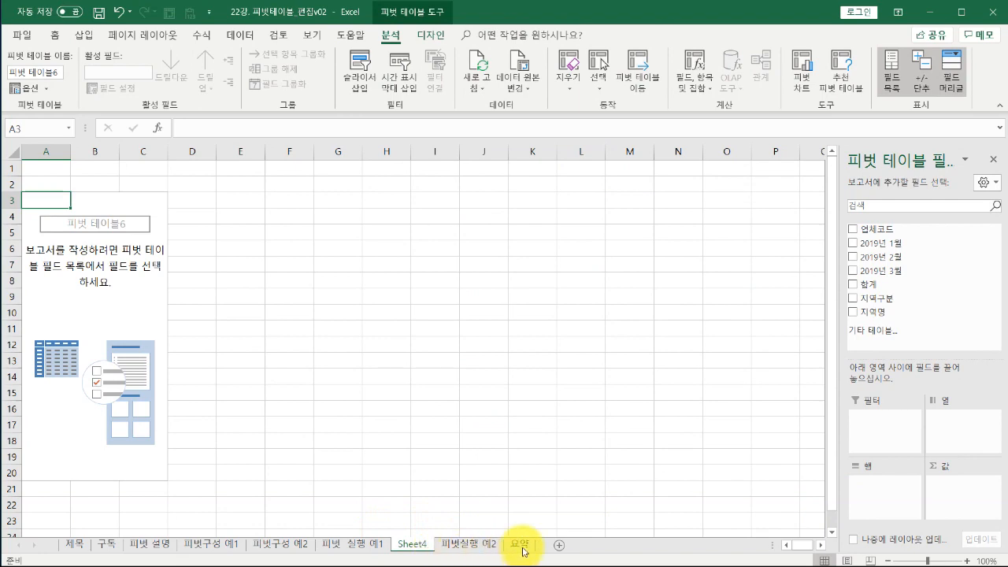
Copy the 보고서 레이아웃 변경하기 guide picture from 피벗실행 예2 onto Sheet4, positioned beside the empty pivot table starting at column K
left_click(488, 549)
left_click(645, 326)
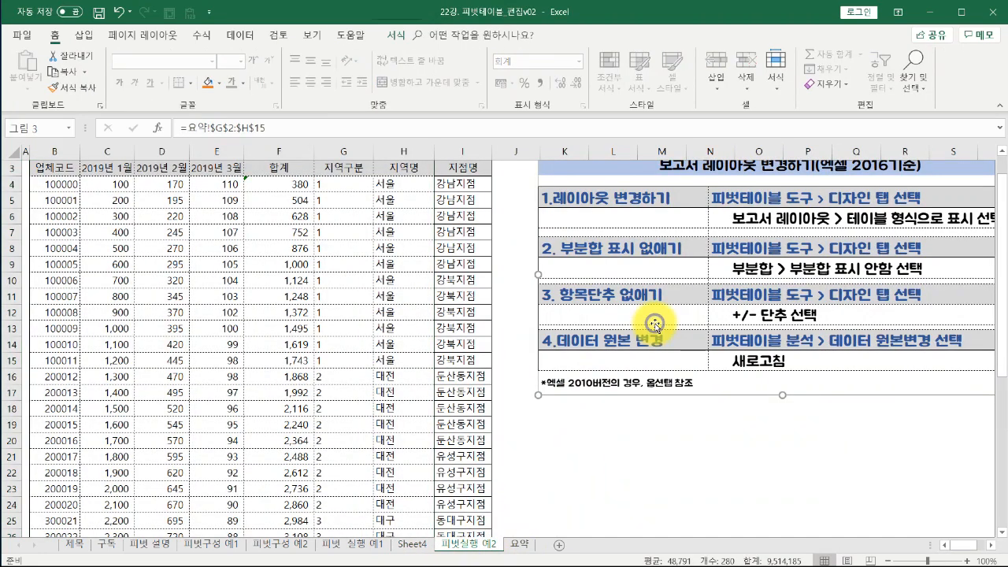
left_click(420, 549)
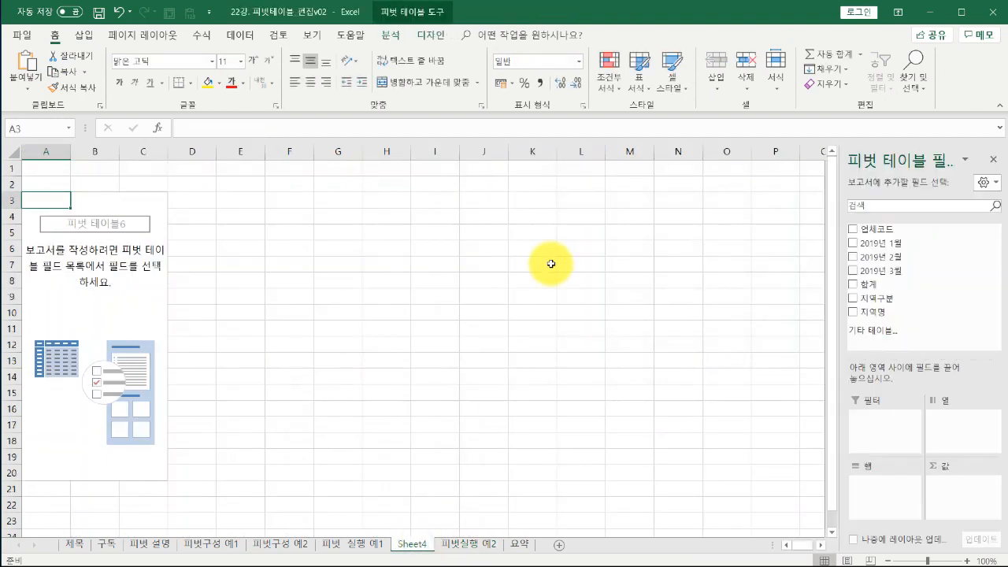
left_click(591, 197)
key("ctrl+v")
left_click_drag(679, 310, 620, 275)
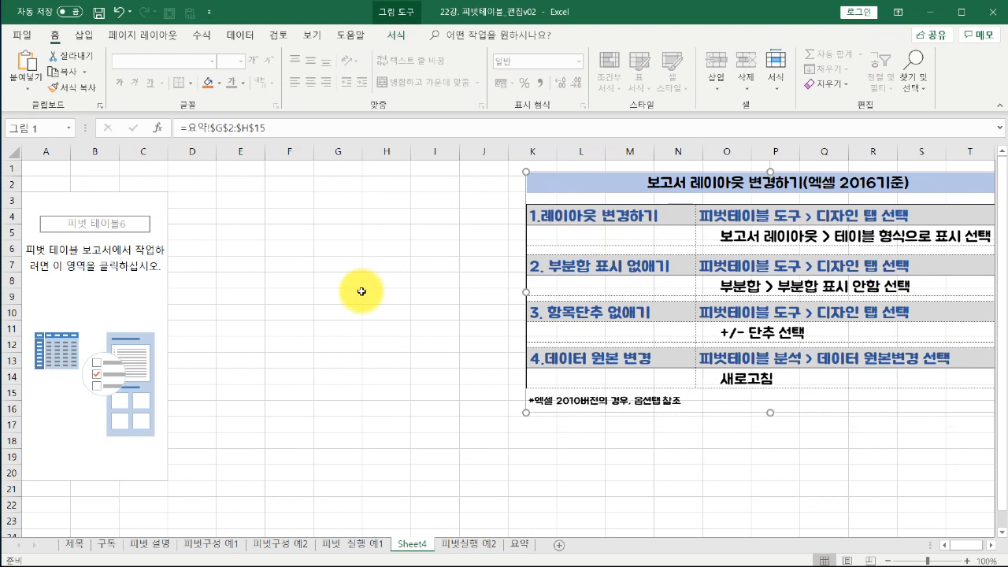
Build the pivot table with 지역명 as rows and 2019년 1월 summed as values, and apply comma style to column B
left_click(98, 312)
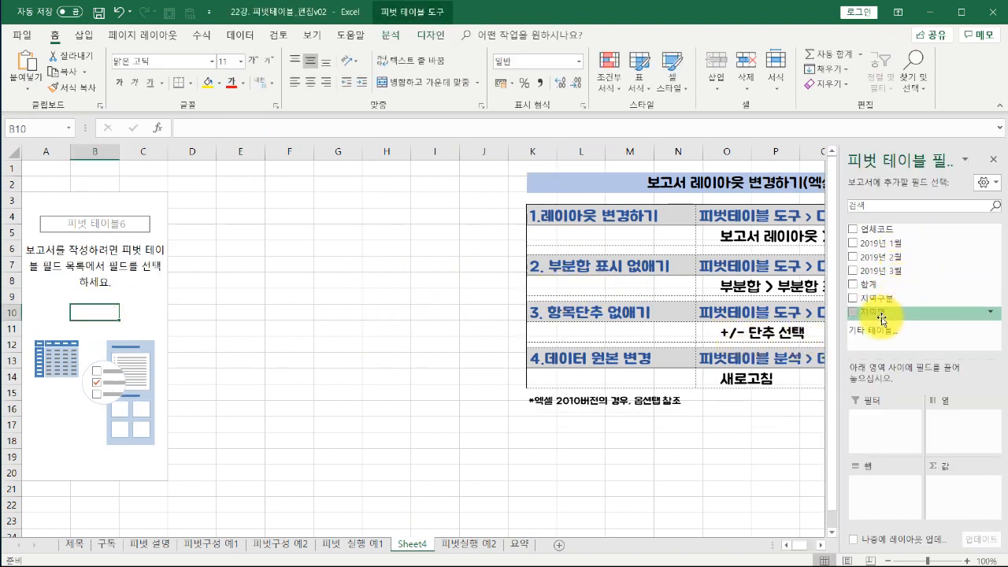
left_click_drag(885, 312, 874, 484)
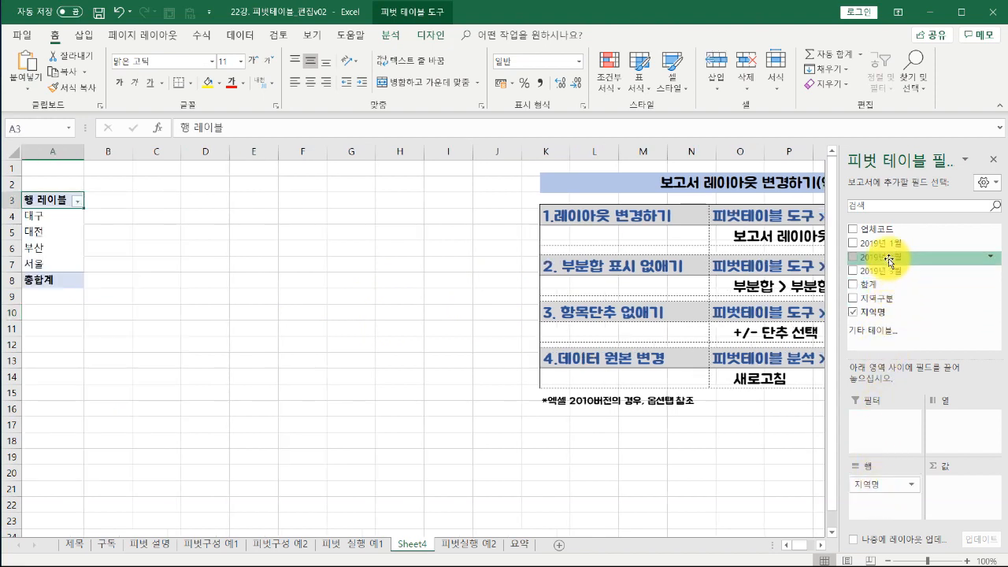
left_click(857, 246)
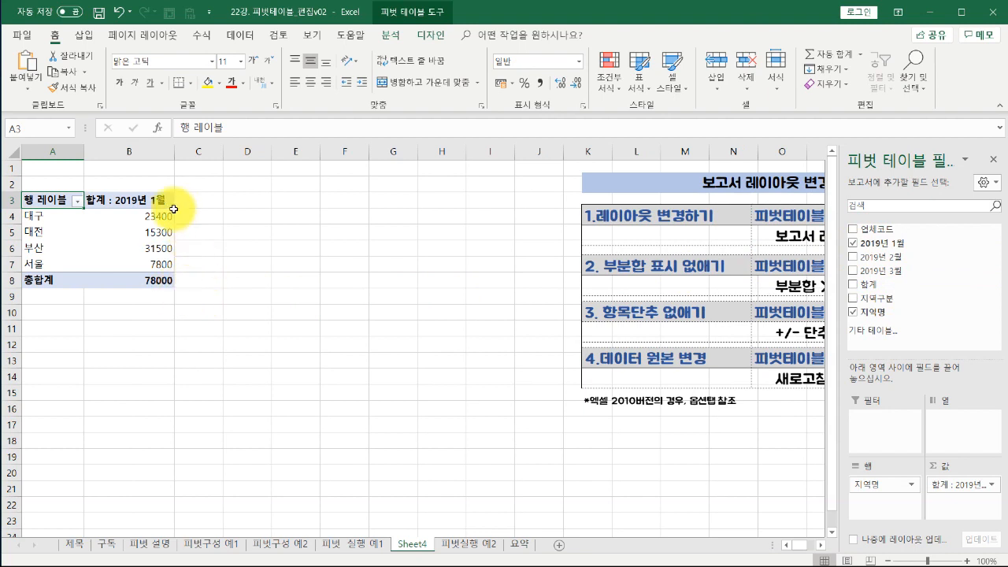
left_click(147, 151)
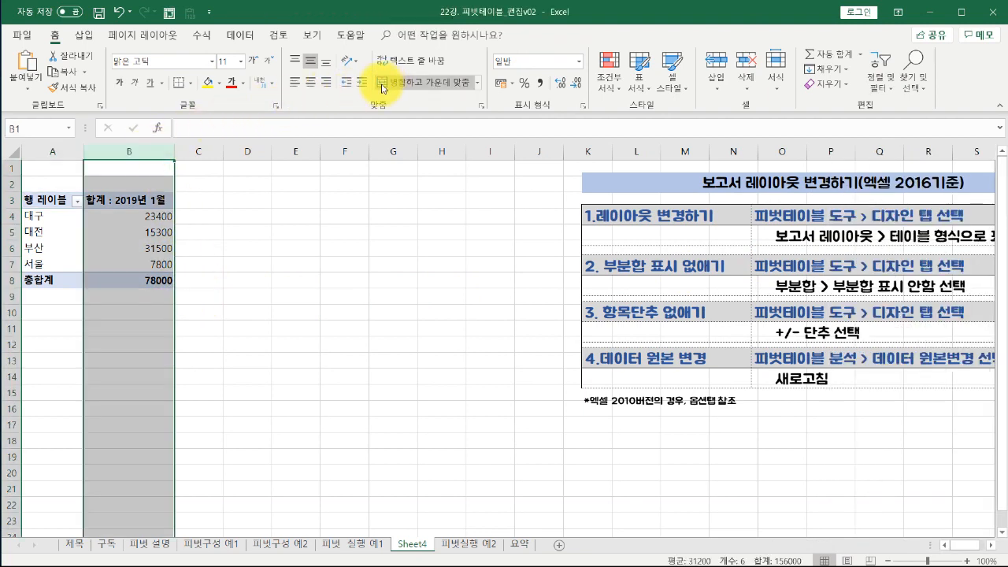
left_click(540, 82)
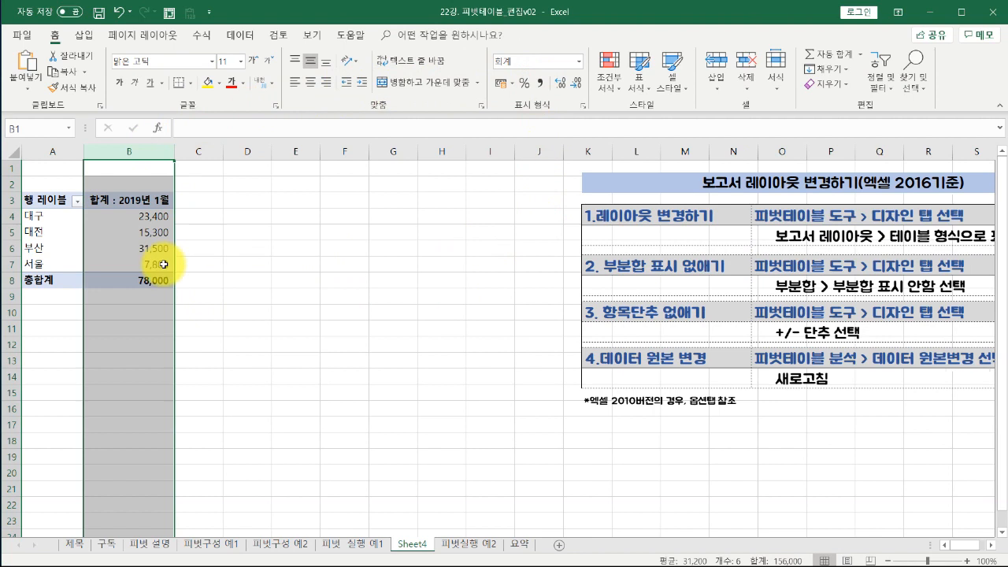
Add 업체코드 to the pivot table's rows, nested beneath 지역명
left_click(124, 248)
left_click(55, 230)
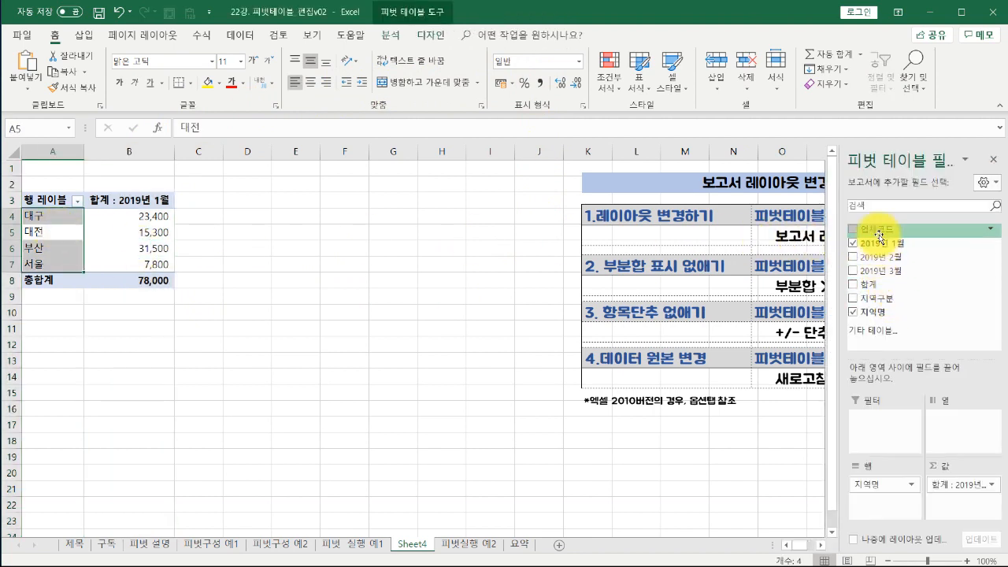
left_click_drag(880, 233, 893, 501)
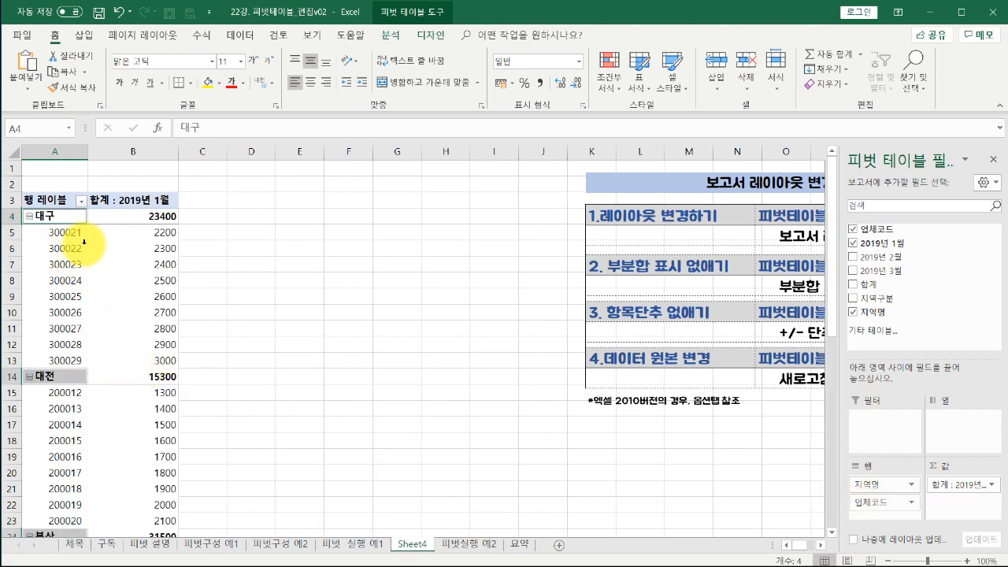
Move the 보고서 레이아웃 변경하기 guide picture closer to the pivot table so it starts at column G
left_click_drag(665, 315, 438, 319)
left_click_drag(482, 285, 499, 288)
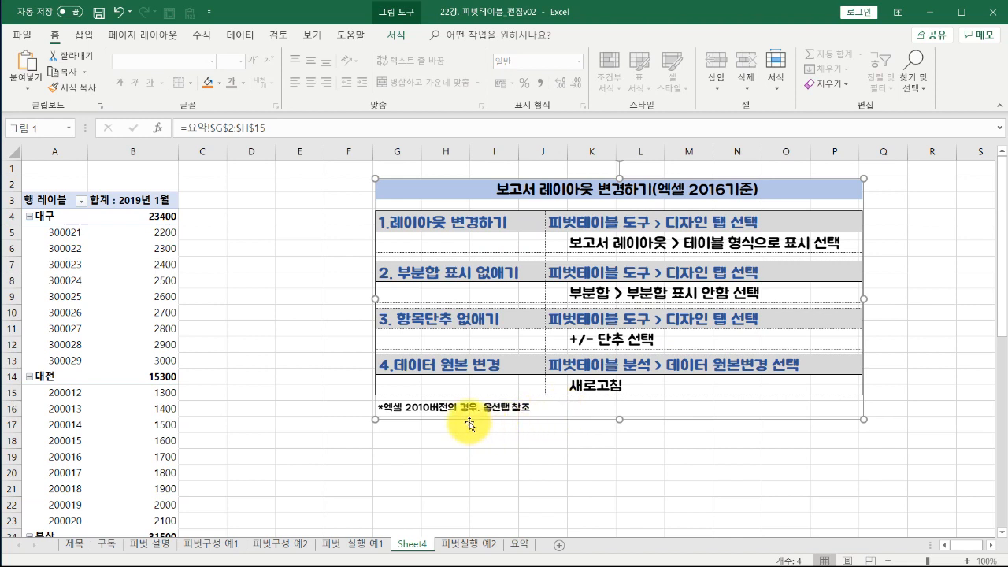
left_click(408, 443)
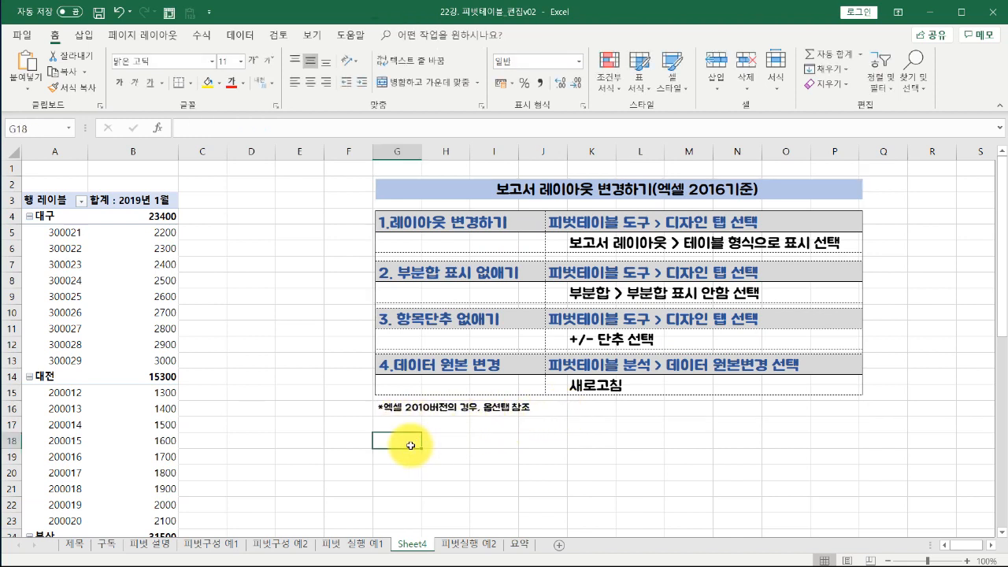
Compare selecting cells inside and outside the pivot table to see when the PivotTable tools and field list are available
mouse_move(134, 363)
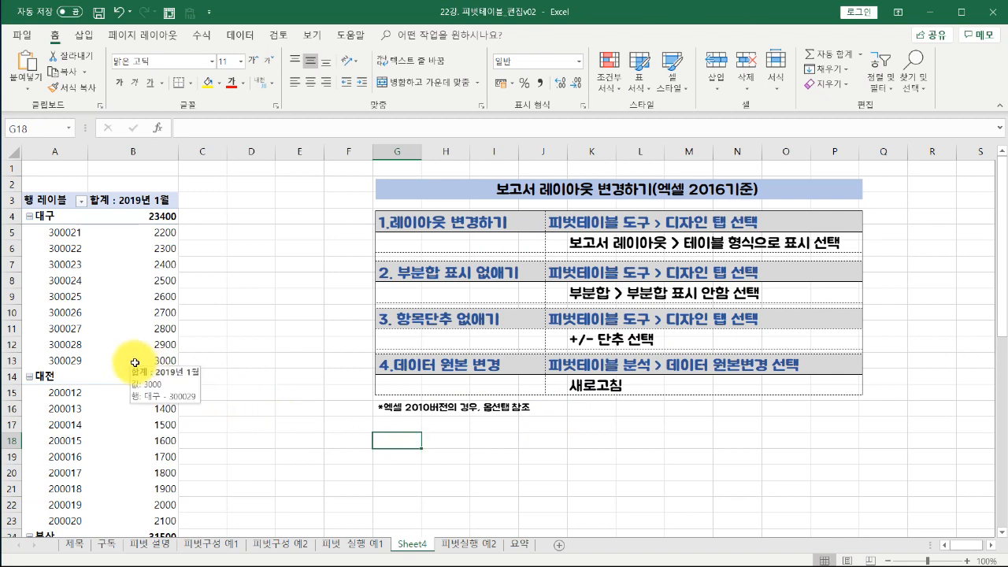
left_click(73, 282)
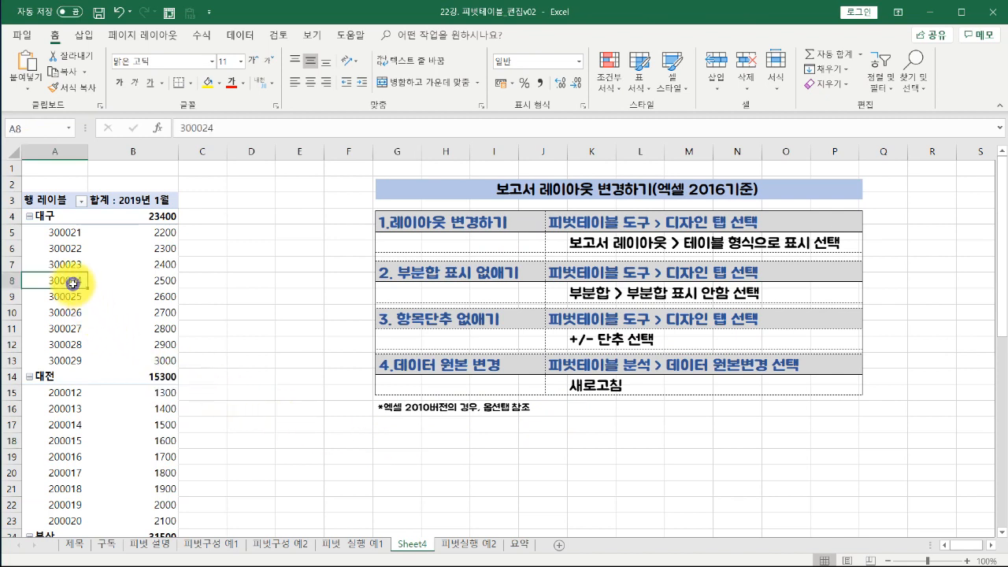
left_click(240, 281)
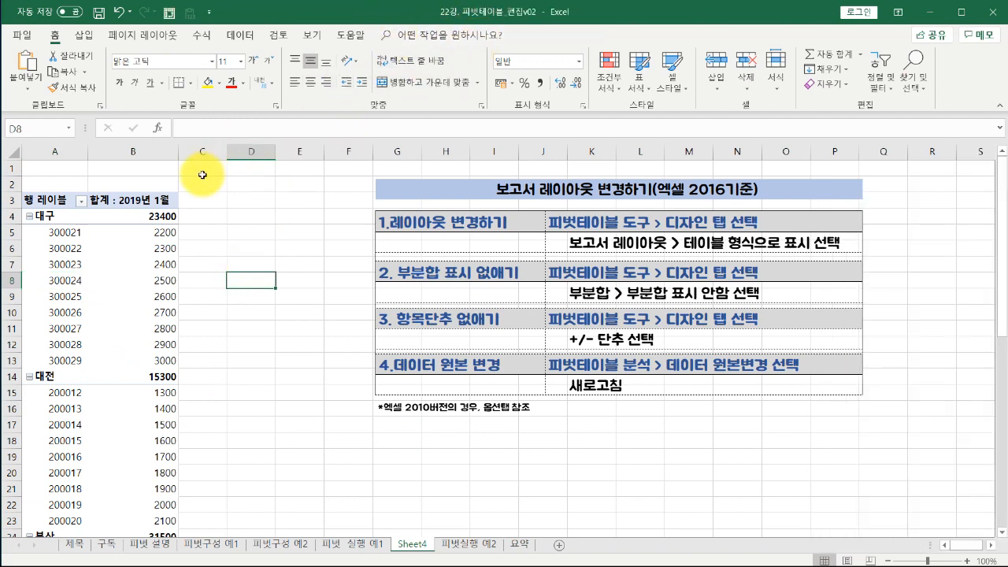
left_click(157, 246)
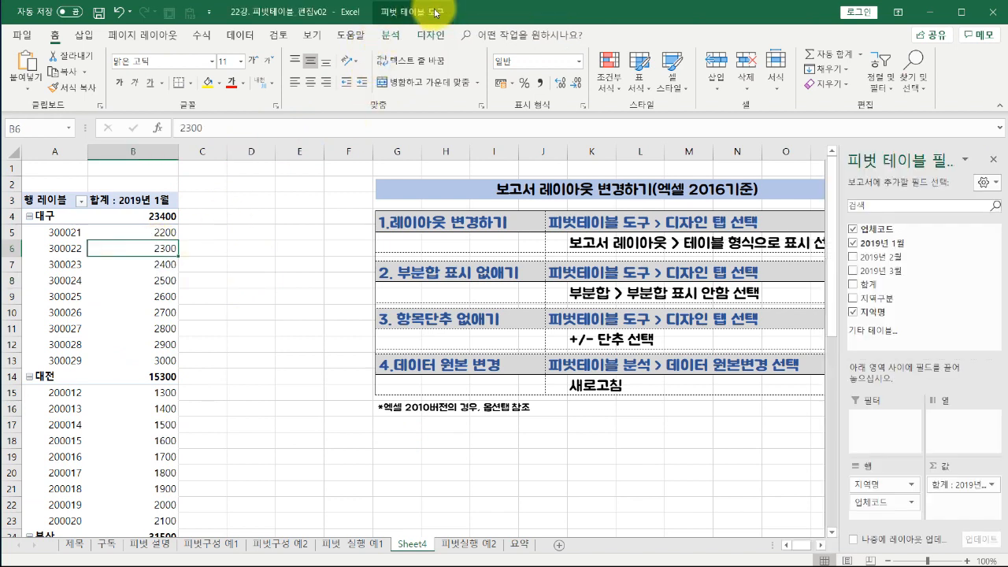
left_click(277, 248)
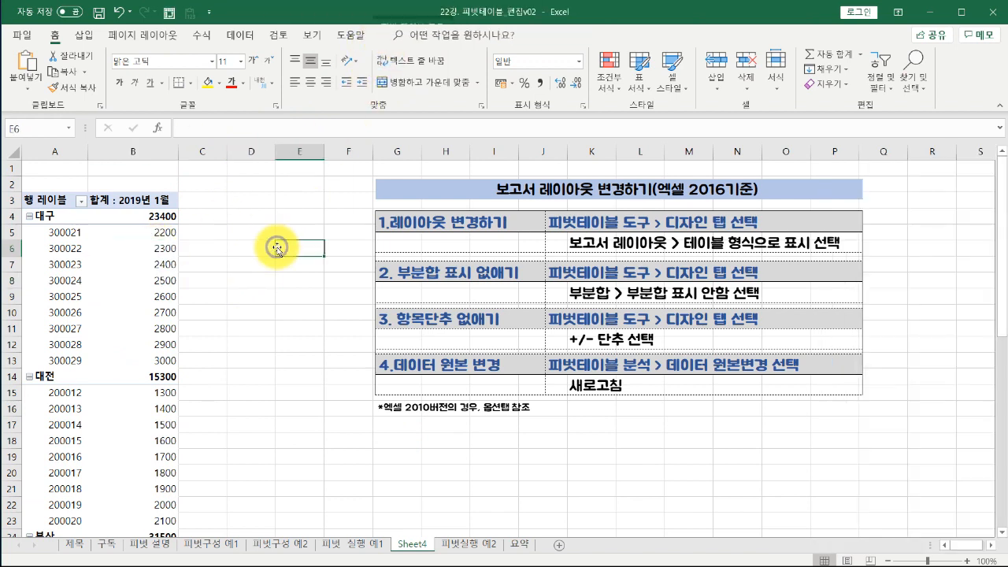
left_click(150, 249)
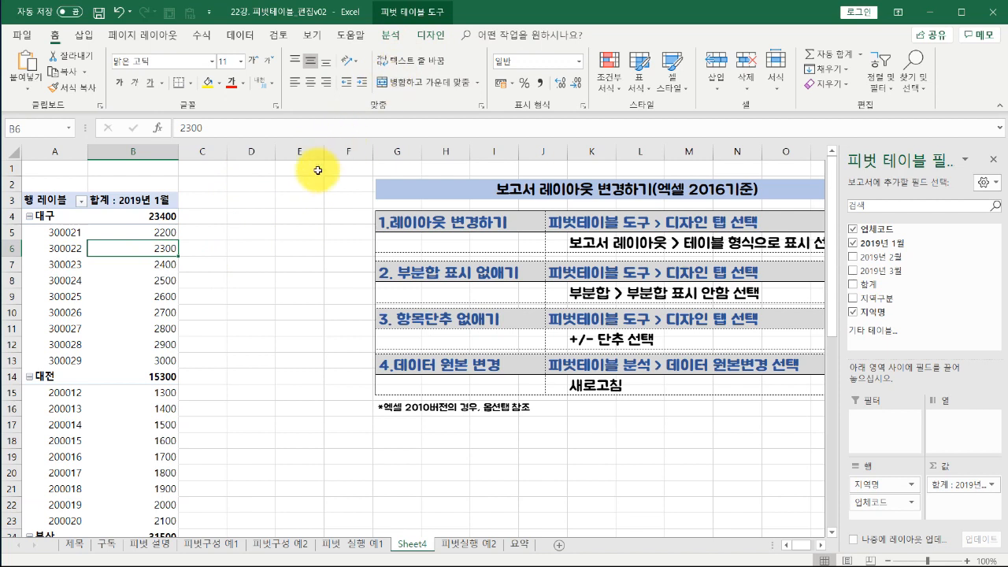
left_click(267, 248)
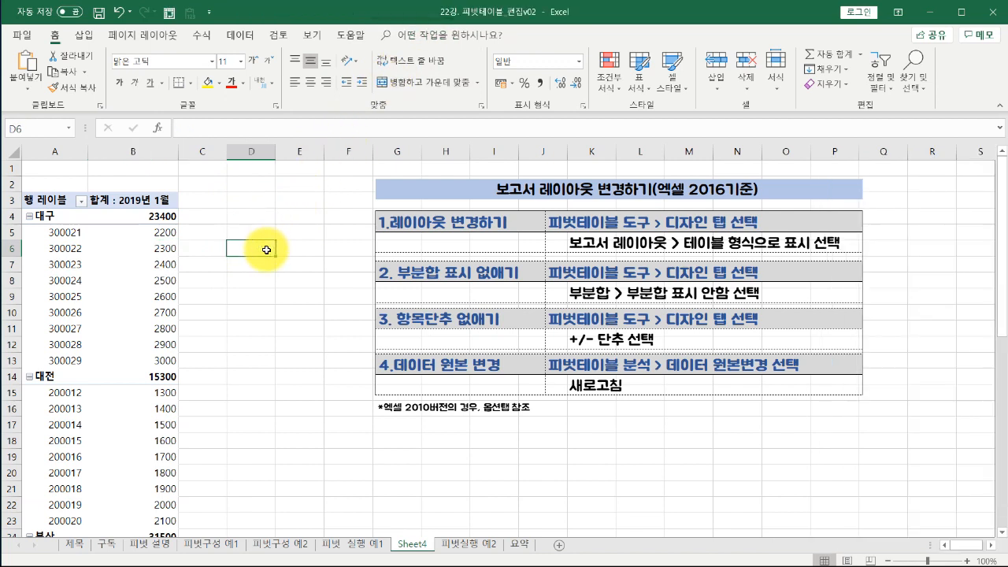
left_click(165, 250)
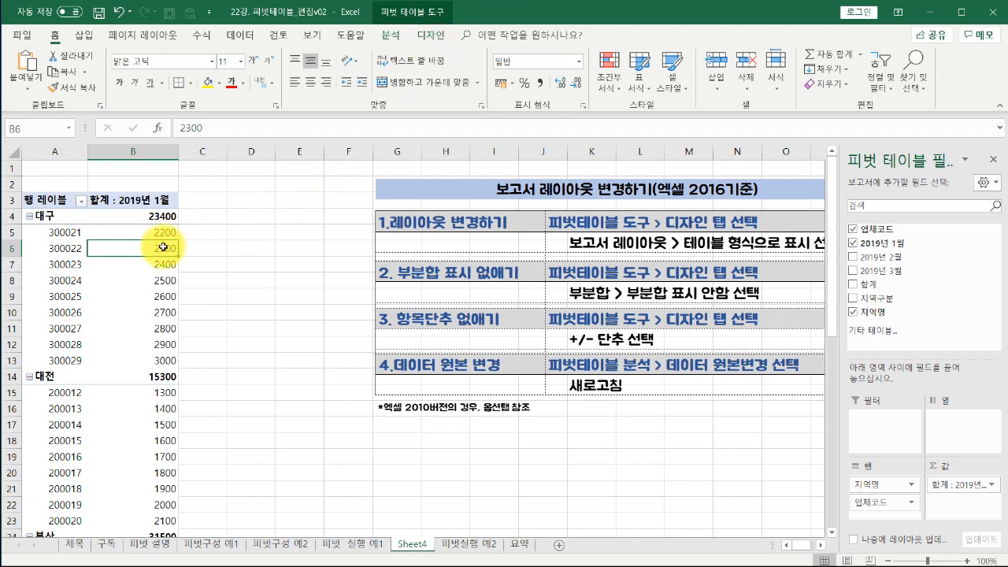
Examine how the 대구 region, its 업체코드 items and the 2019년 1월 sums are arranged in the pivot table
left_click(53, 215)
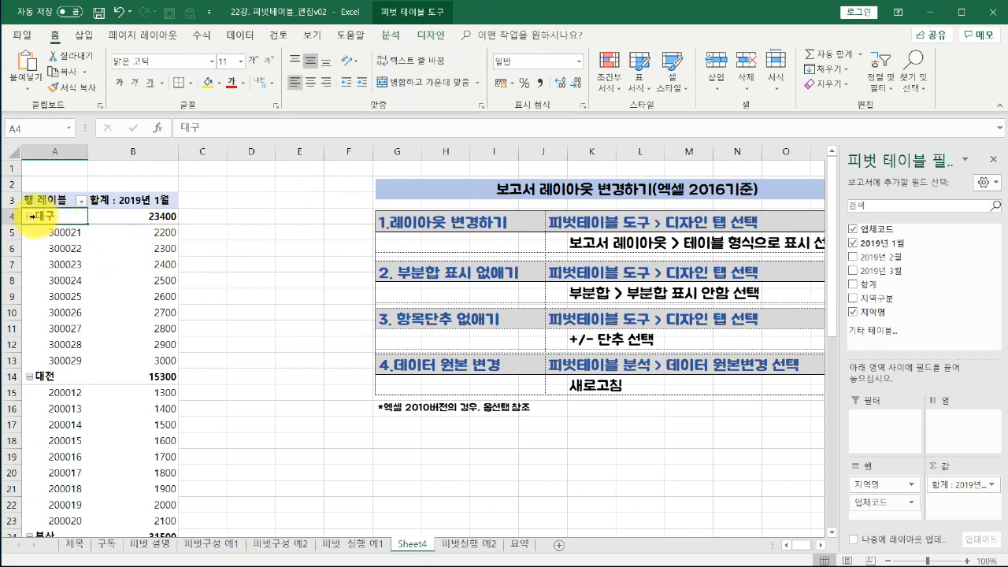
left_click_drag(67, 233, 71, 357)
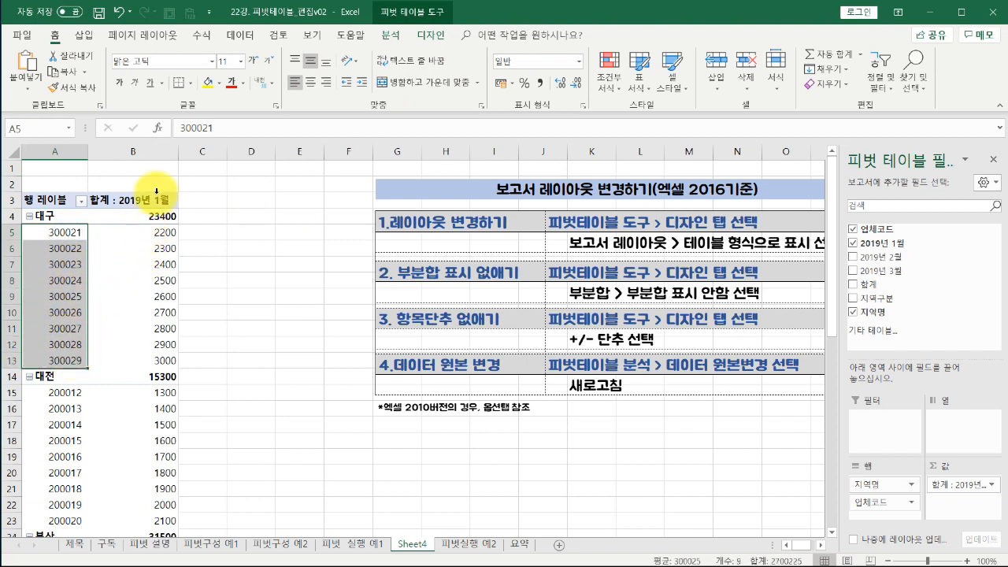
left_click(147, 152)
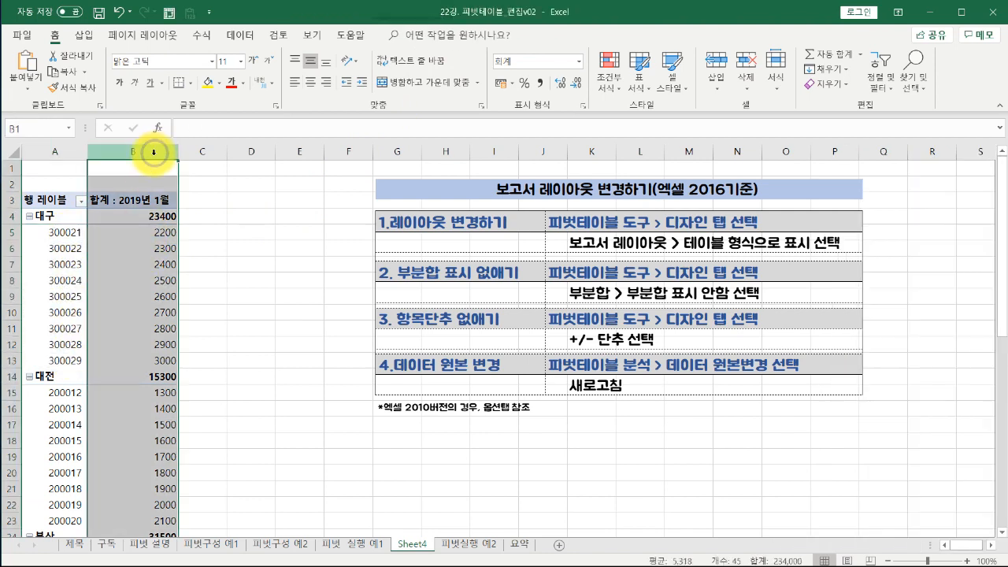
left_click(208, 304)
left_click(55, 218)
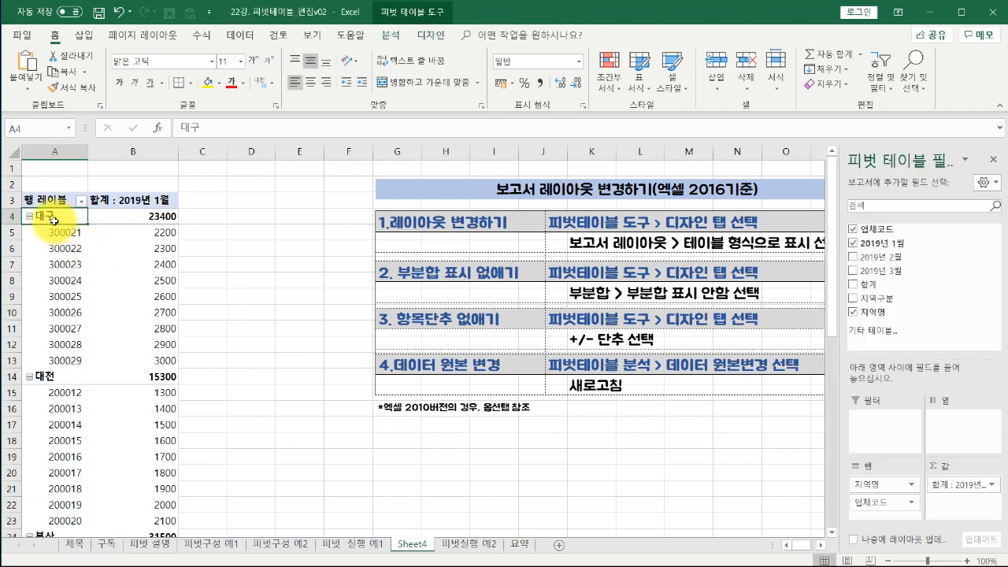
left_click_drag(71, 233, 71, 358)
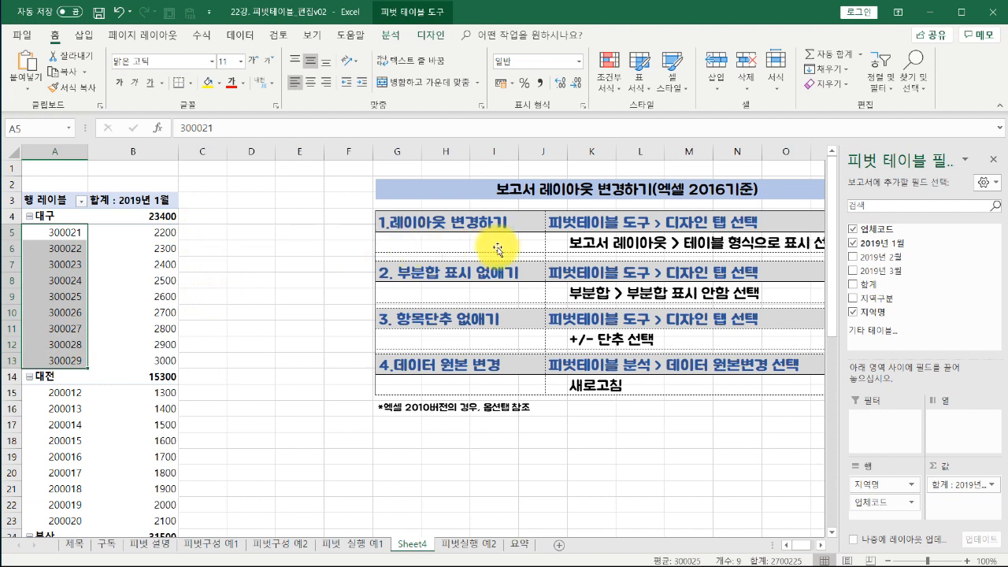
Apply the compact form (압축 형식으로 표시) report layout to the pivot table
left_click(82, 286)
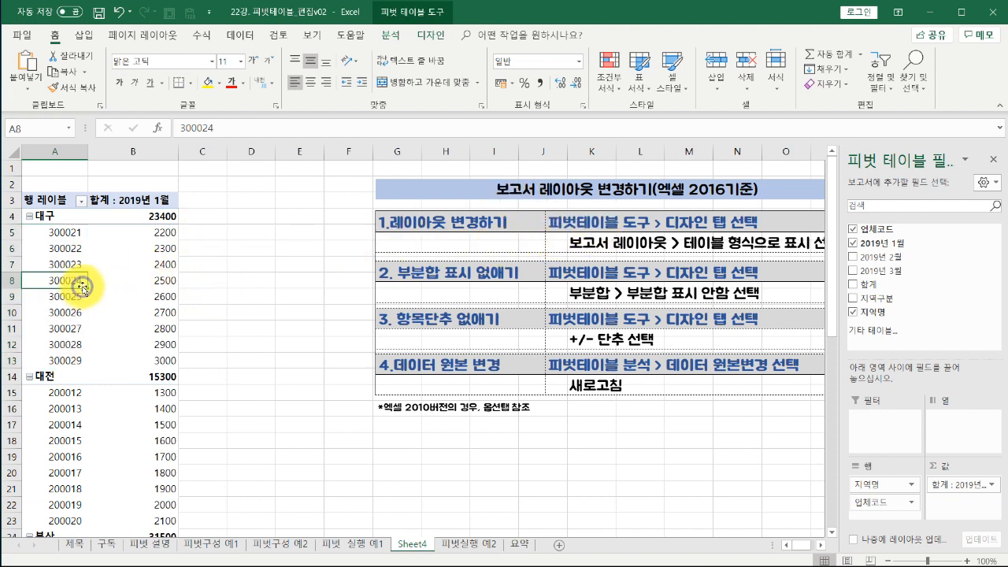
left_click(430, 35)
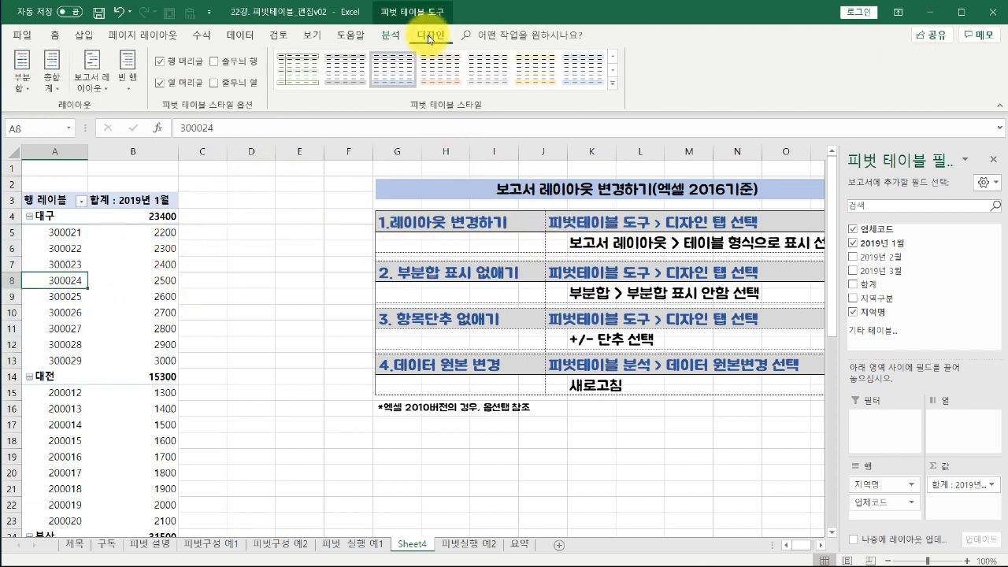
left_click(107, 94)
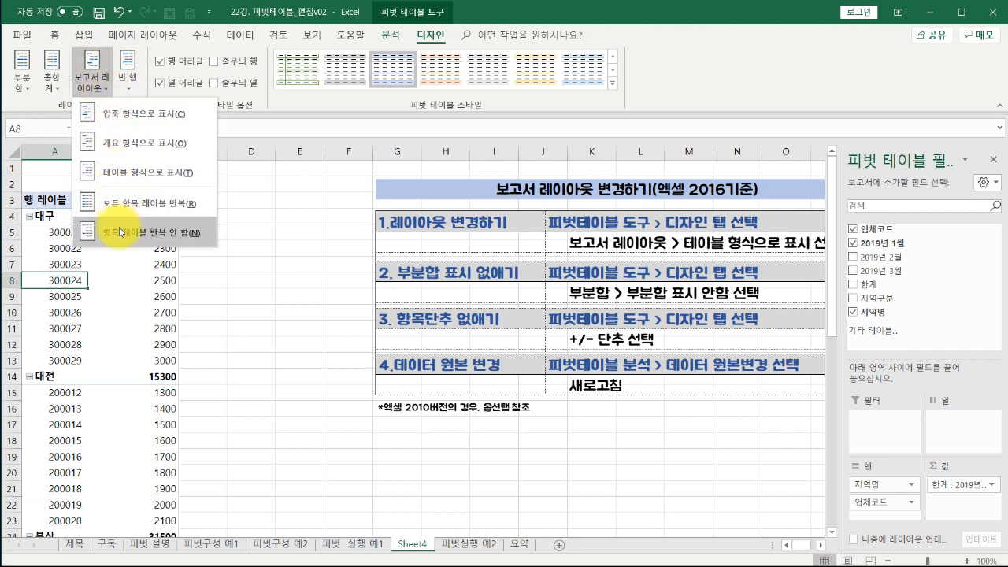
left_click(155, 116)
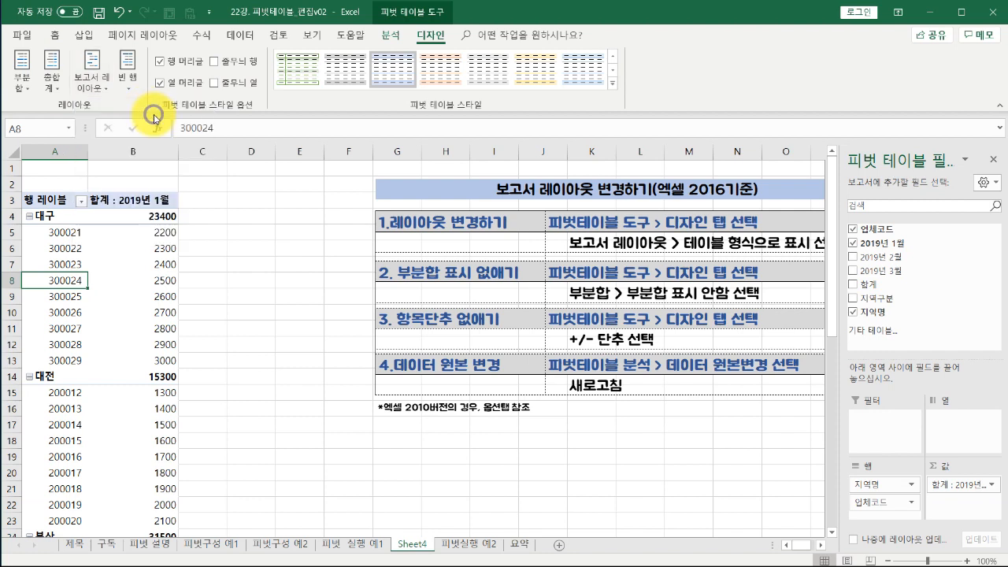
Switch the report layout to tabular form (테이블 형식으로 표시) and inspect the 대구 row's 지역명 and 업체코드 cells
left_click(109, 88)
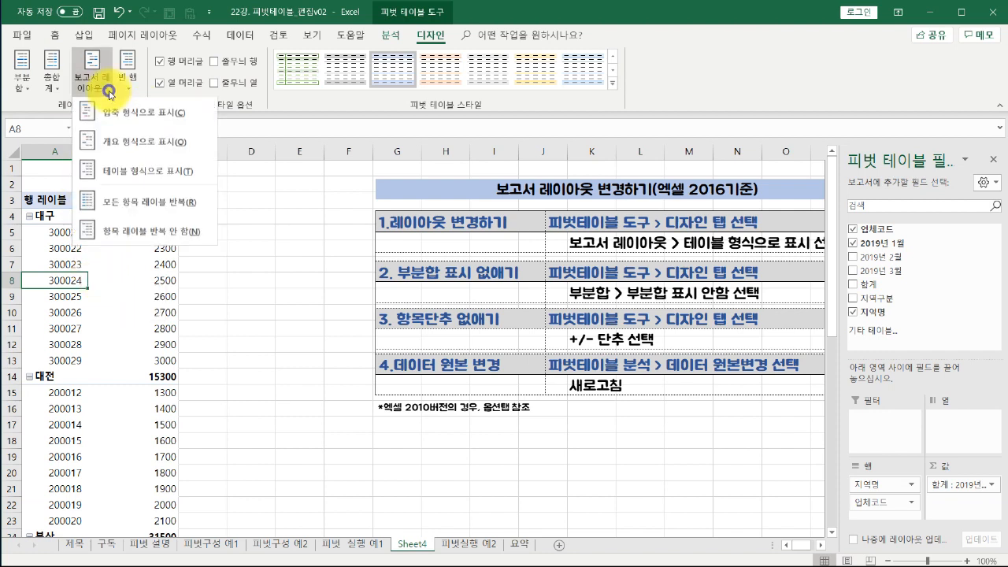
left_click(159, 180)
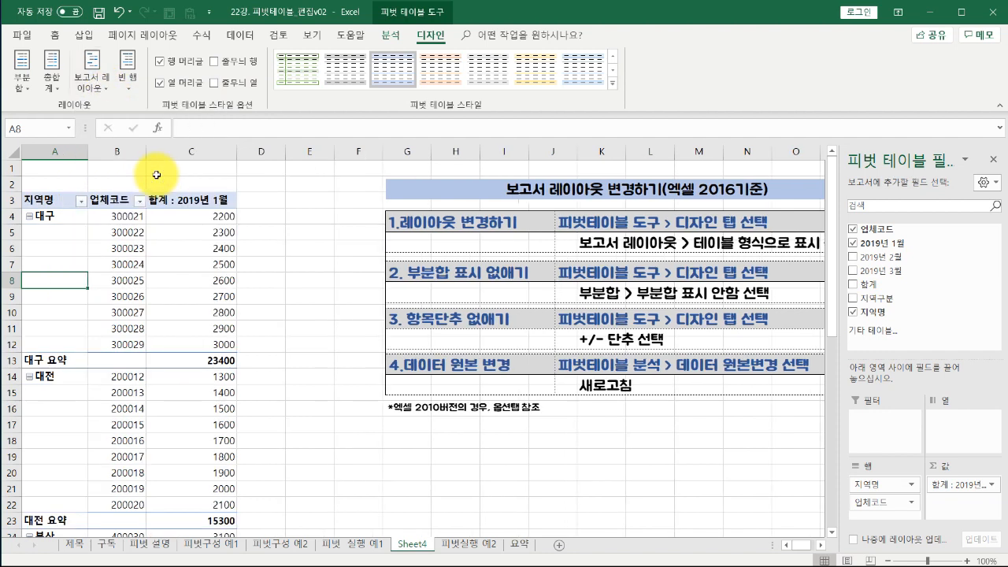
left_click(66, 216)
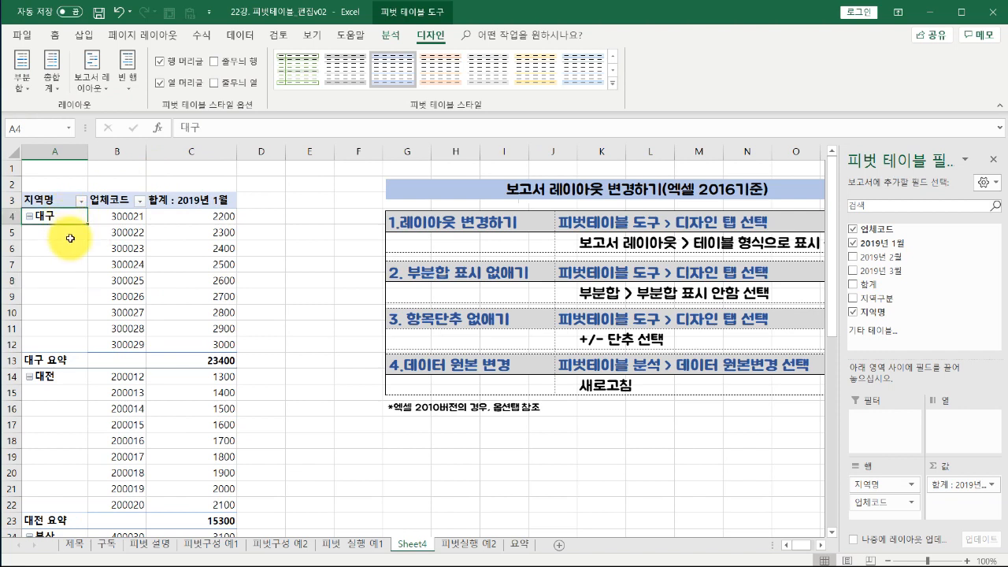
left_click(67, 217)
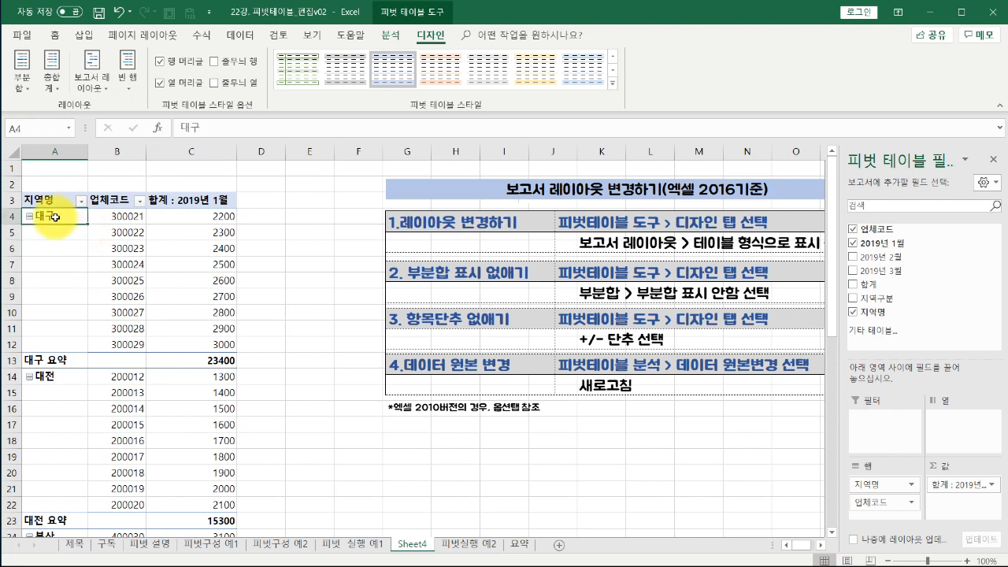
left_click(115, 218)
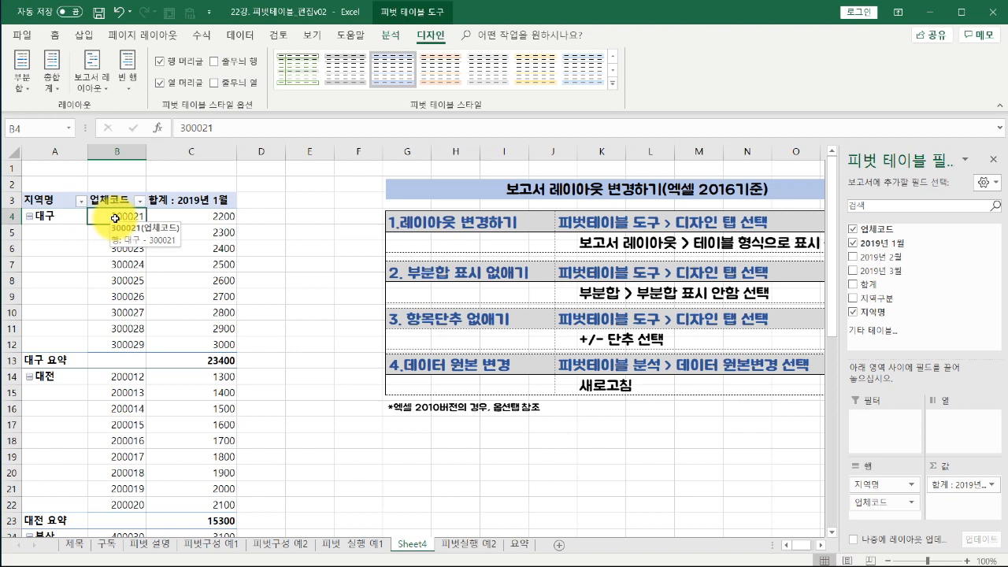
Try the outline form (개요 형식으로 표시) report layout and return the pivot table to compact form (압축 형식으로 표시)
left_click(92, 82)
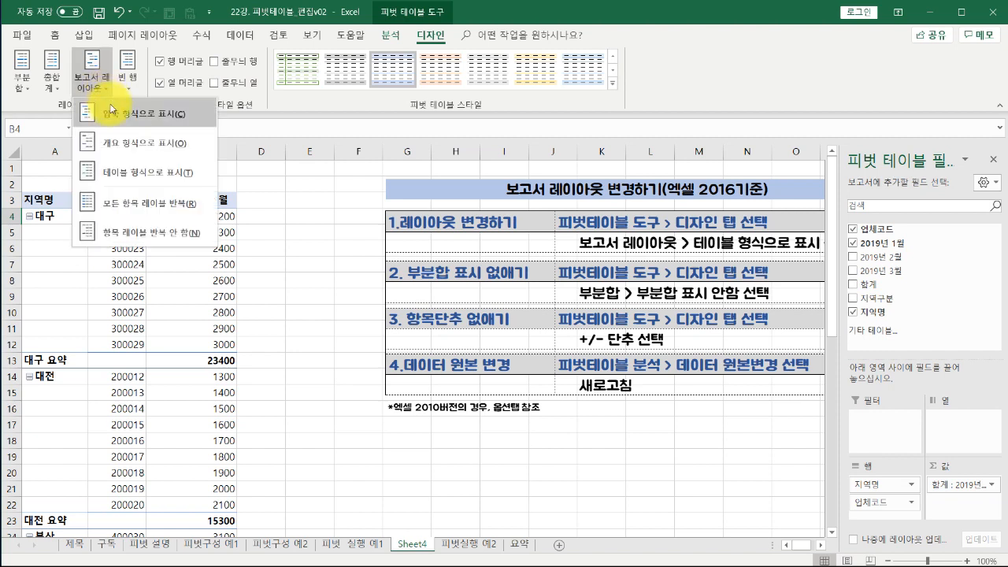
left_click(136, 145)
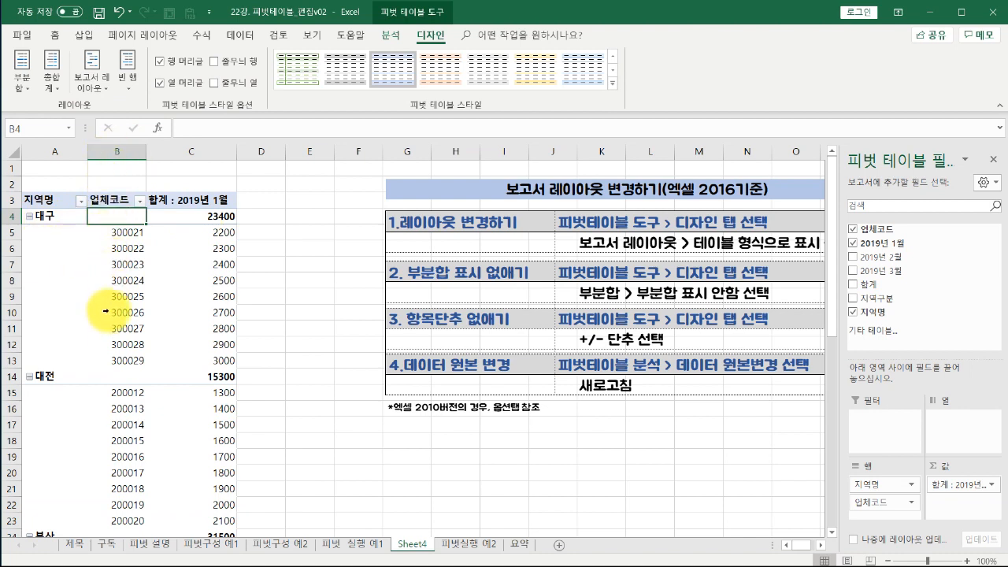
left_click(104, 94)
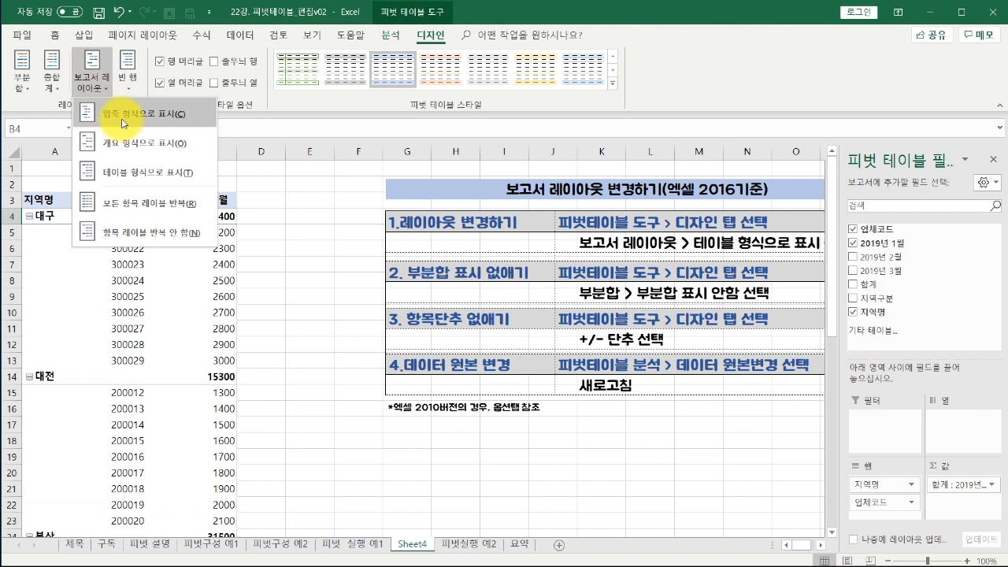
left_click(122, 122)
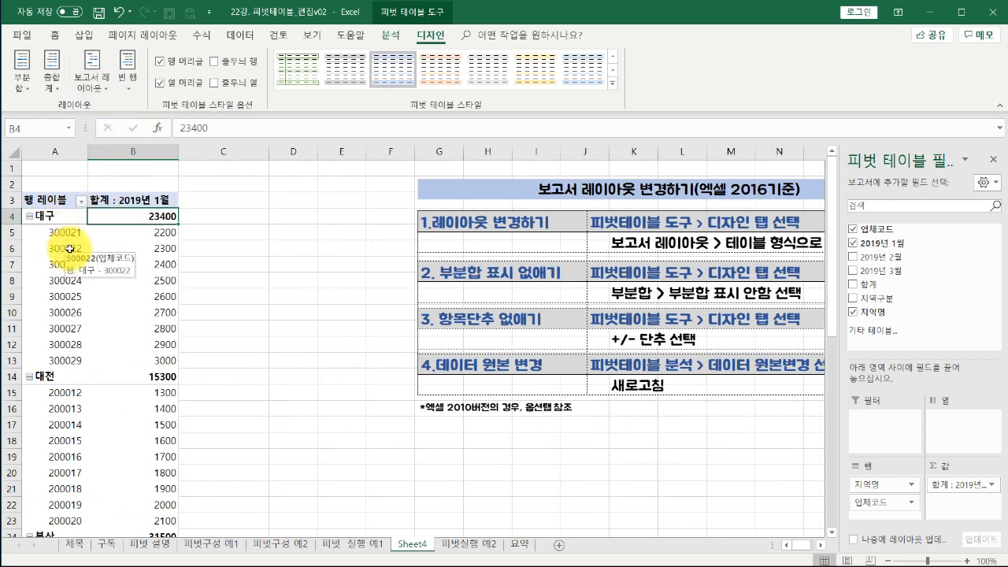
Switch the pivot table's report layout to outline form (개요 형식으로 표시) and on to tabular form (테이블 형식으로 표시)
left_click(94, 79)
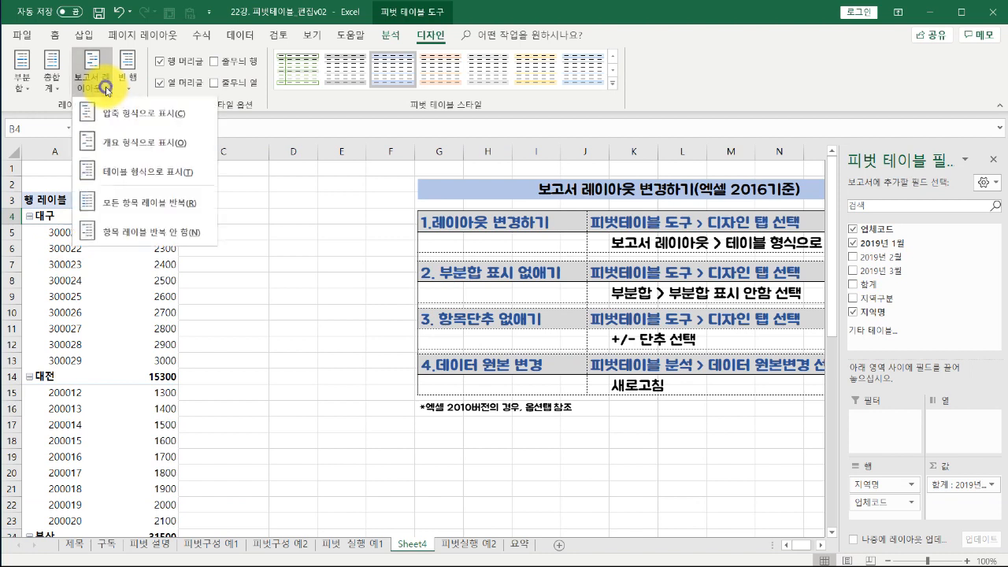
left_click(130, 141)
left_click(102, 89)
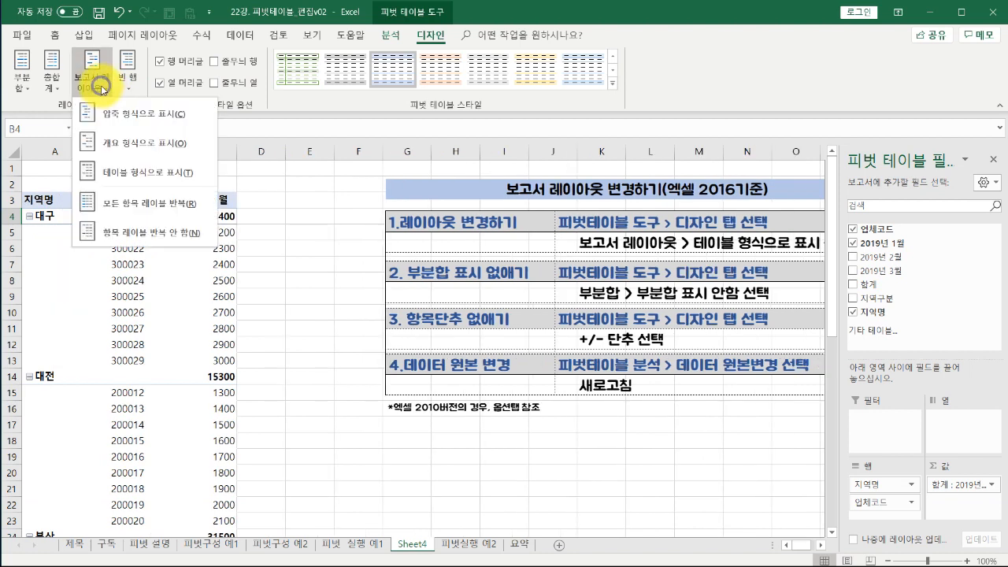
left_click(123, 170)
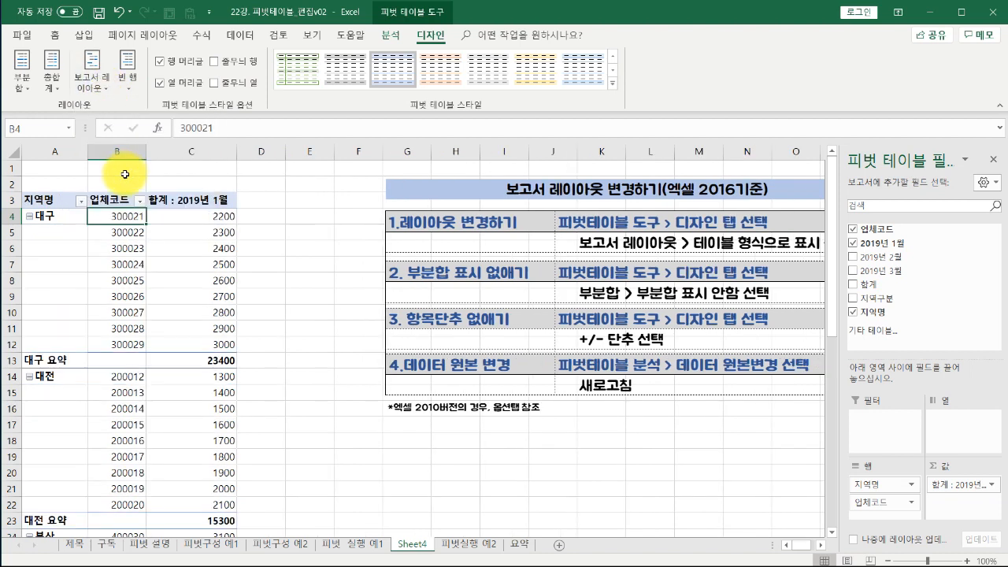
Try repeating all item labels (모든 항목 레이블 반복) in the pivot table and return to 항목 레이블 반복 안 함
left_click(93, 79)
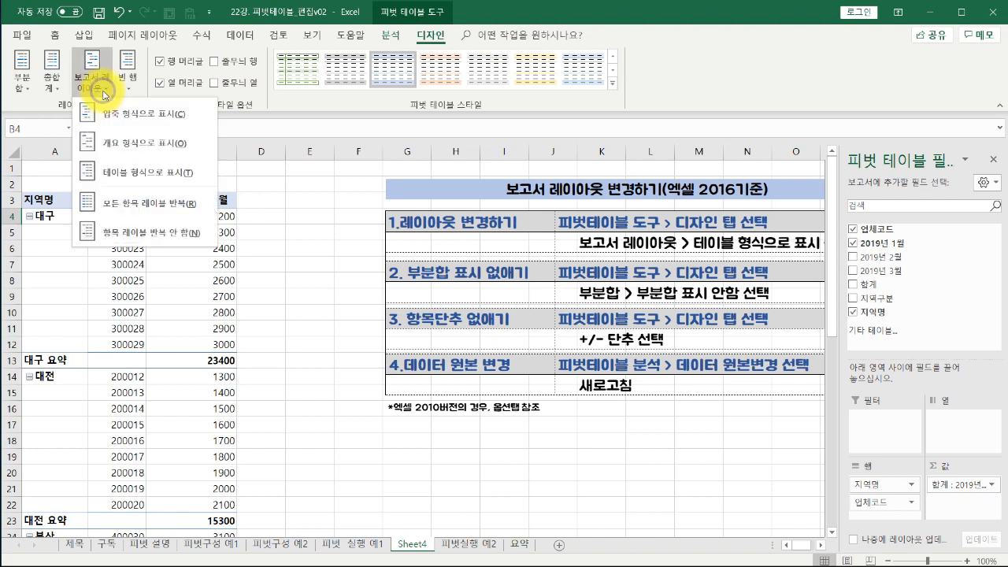
left_click(132, 215)
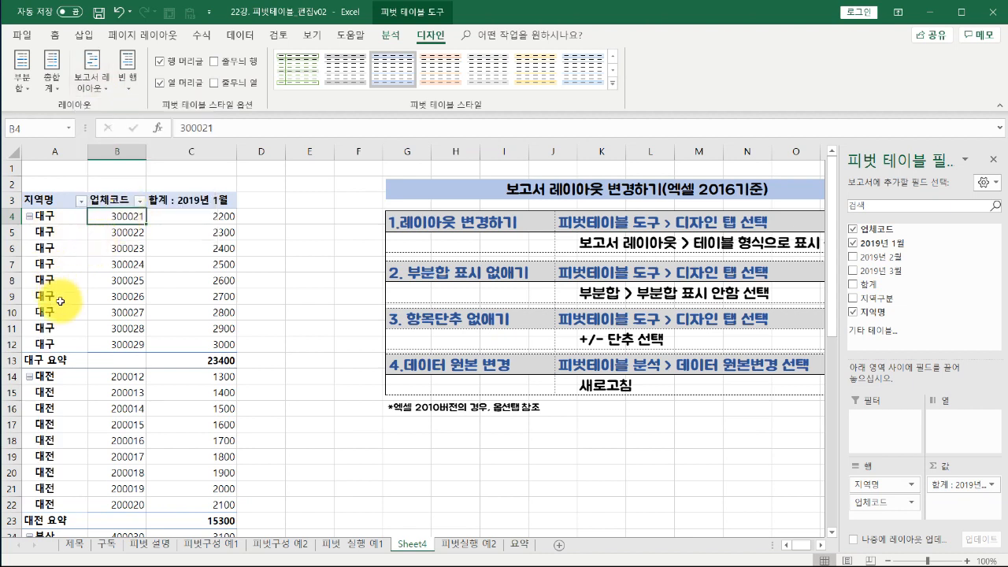
left_click(92, 78)
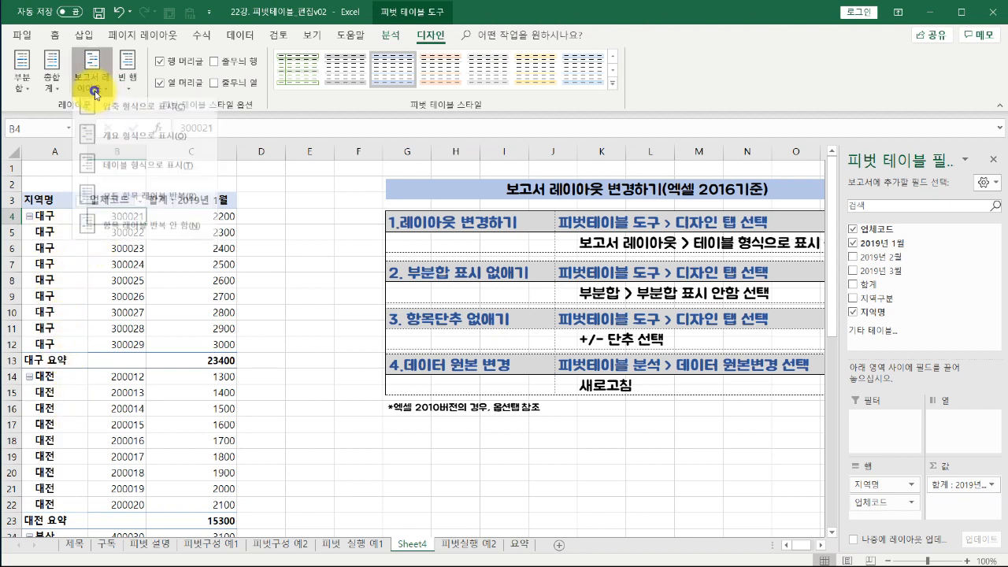
left_click(136, 232)
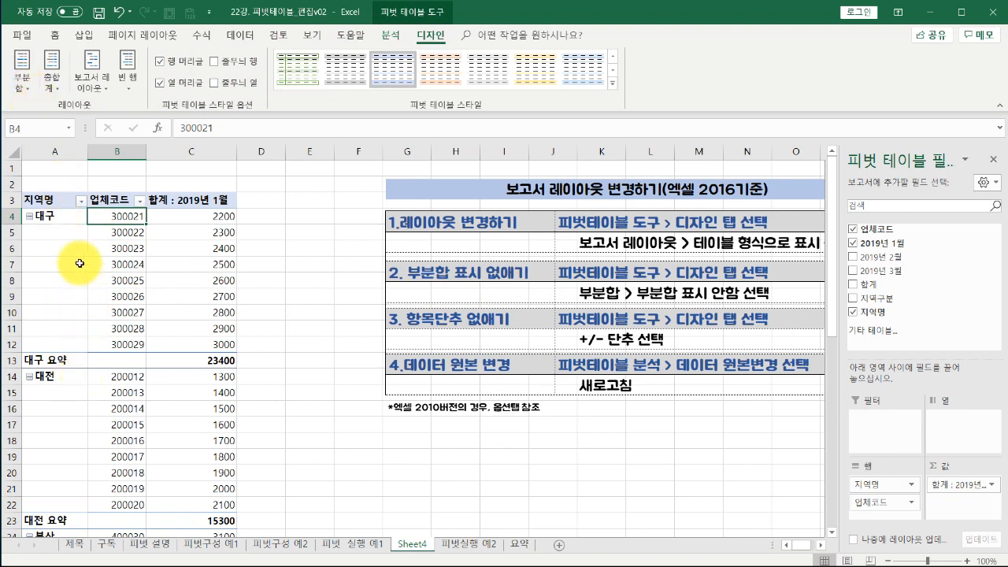
Examine the subtotal rows 대구 요약, 대전 요약 and 부산 요약 in the pivot table
left_click_drag(50, 359, 197, 359)
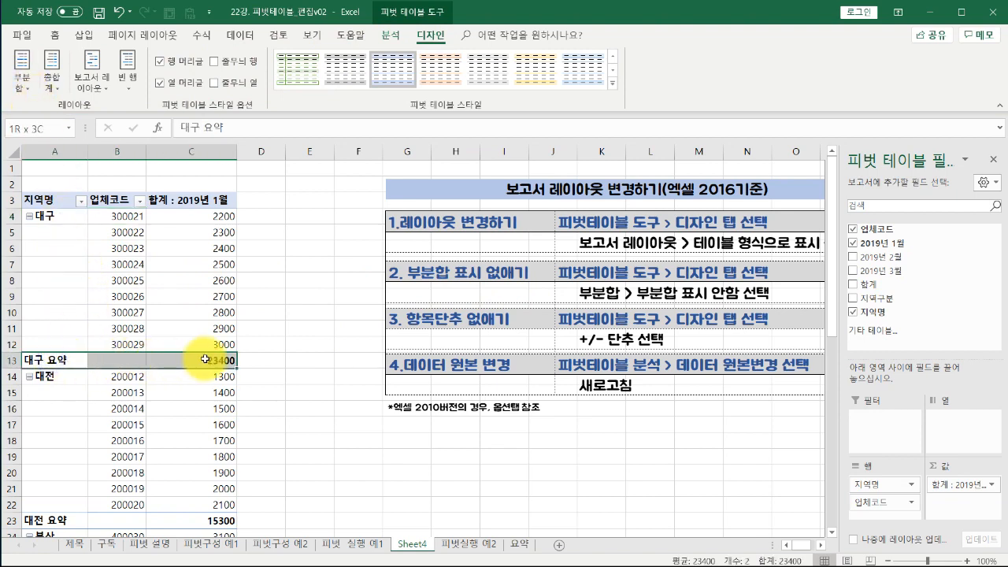
scroll(185, 394, "down", 1)
left_click(38, 474)
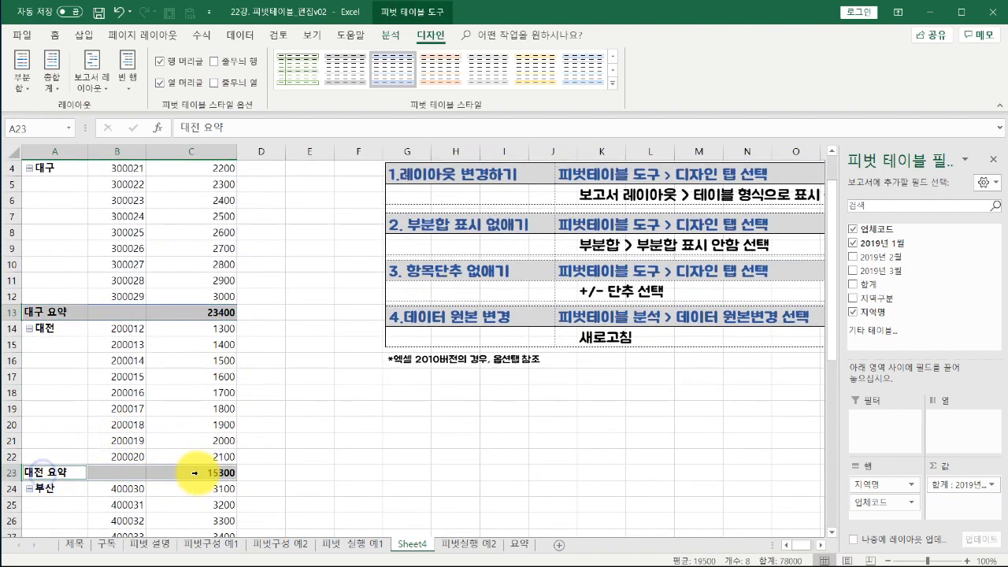
scroll(75, 441, "down", 4)
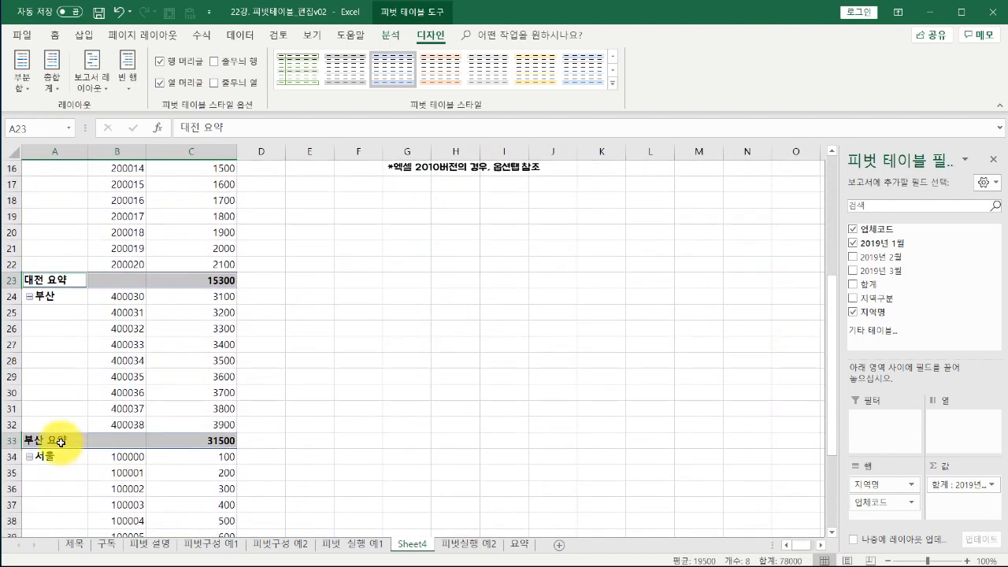
left_click_drag(60, 442, 201, 441)
scroll(118, 394, "up", 5)
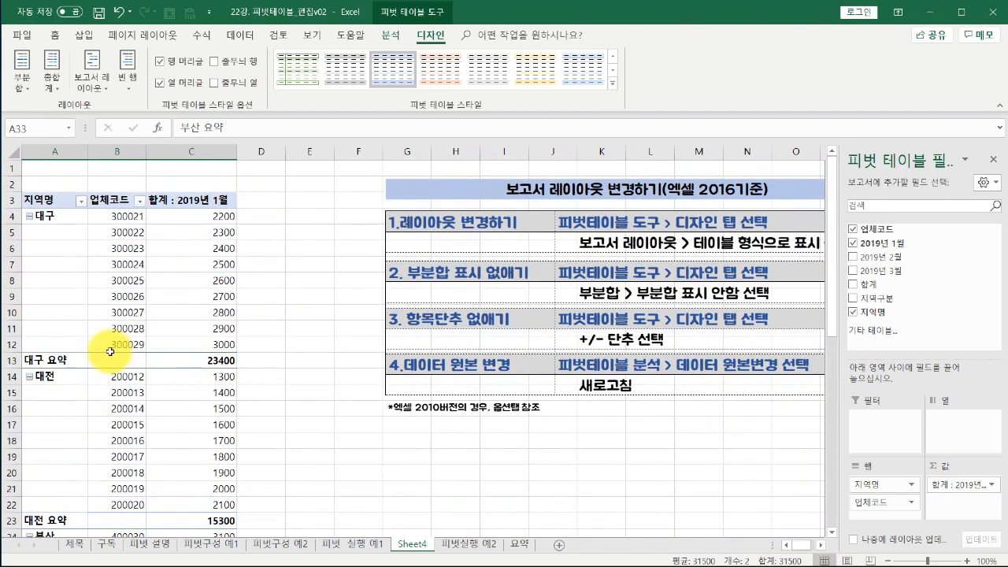
Turn off the regional subtotals in the pivot table with 부분합 표시 안 함
left_click(218, 363)
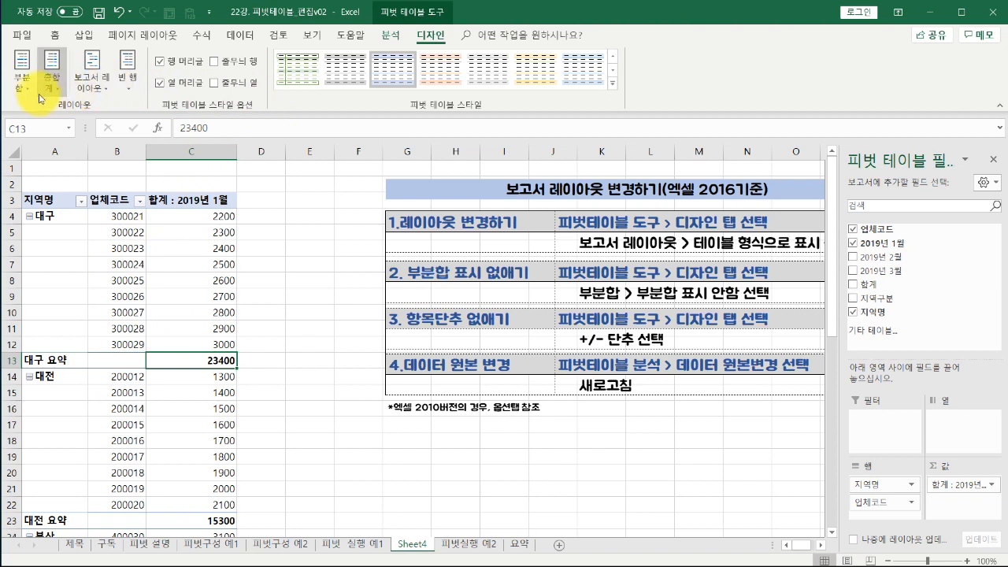
left_click(22, 75)
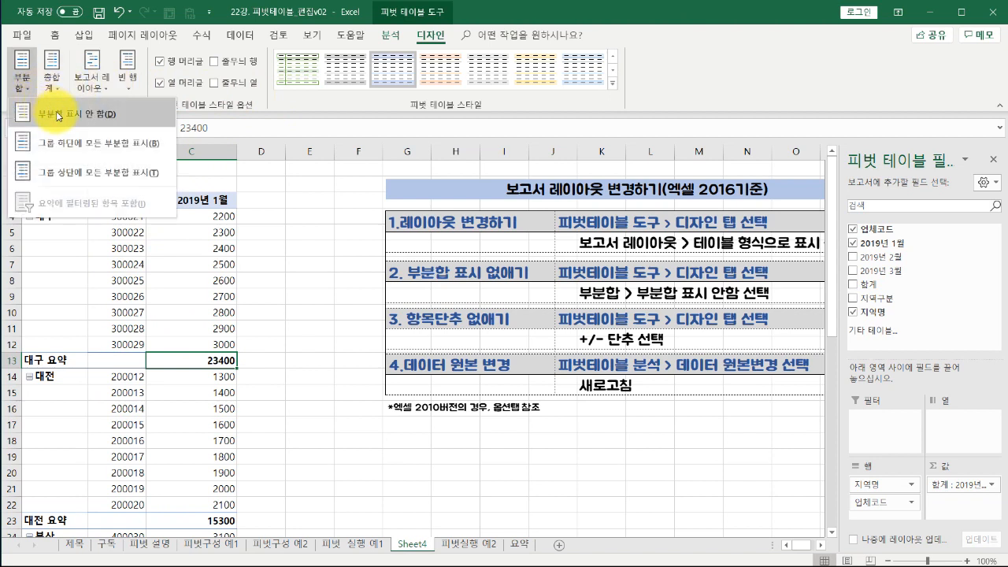
left_click(57, 115)
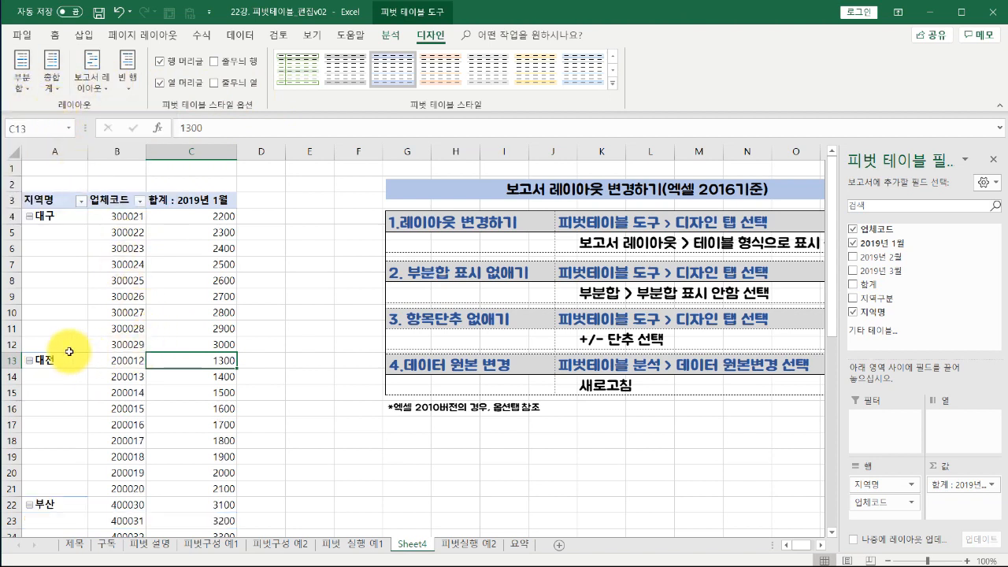
Try placing all subtotals at the bottom (그룹 하단) and top (그룹 상단) of each group, and turn them off again
left_click(35, 89)
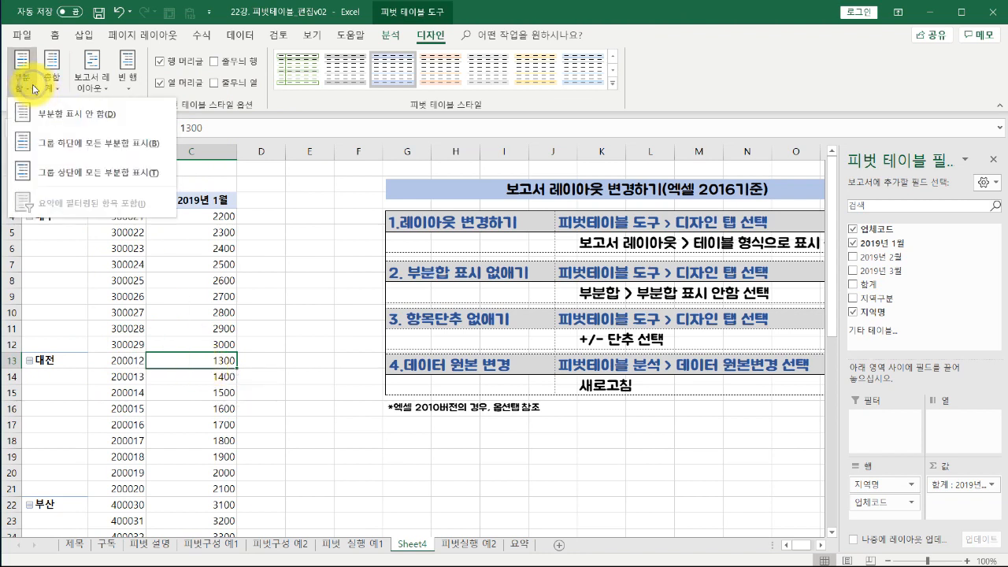
left_click(98, 142)
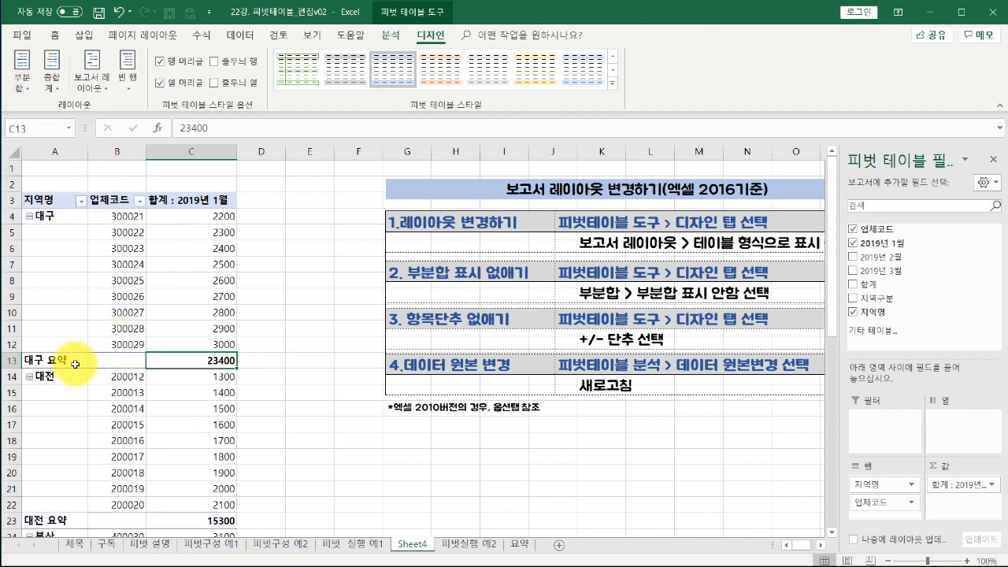
left_click(21, 80)
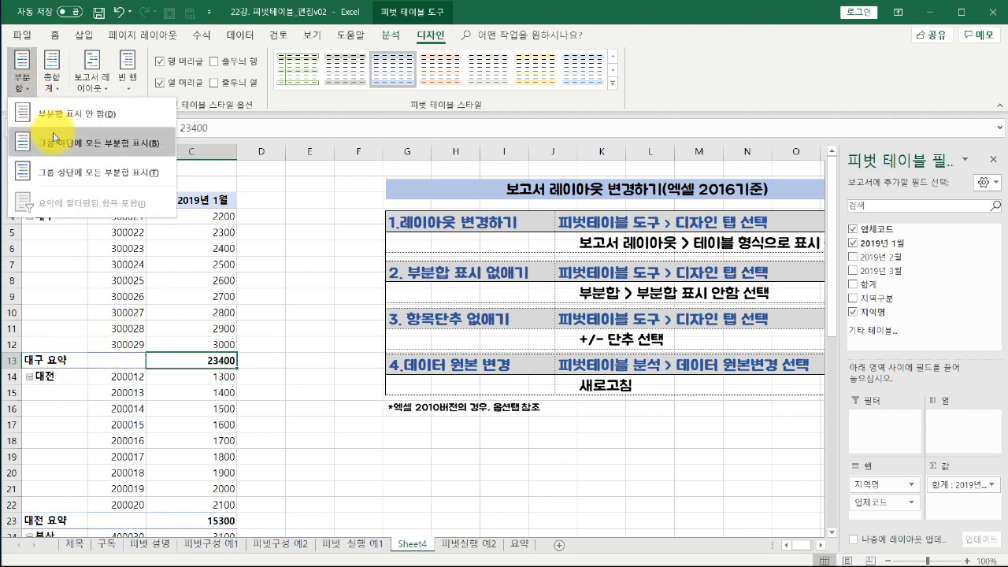
left_click(68, 173)
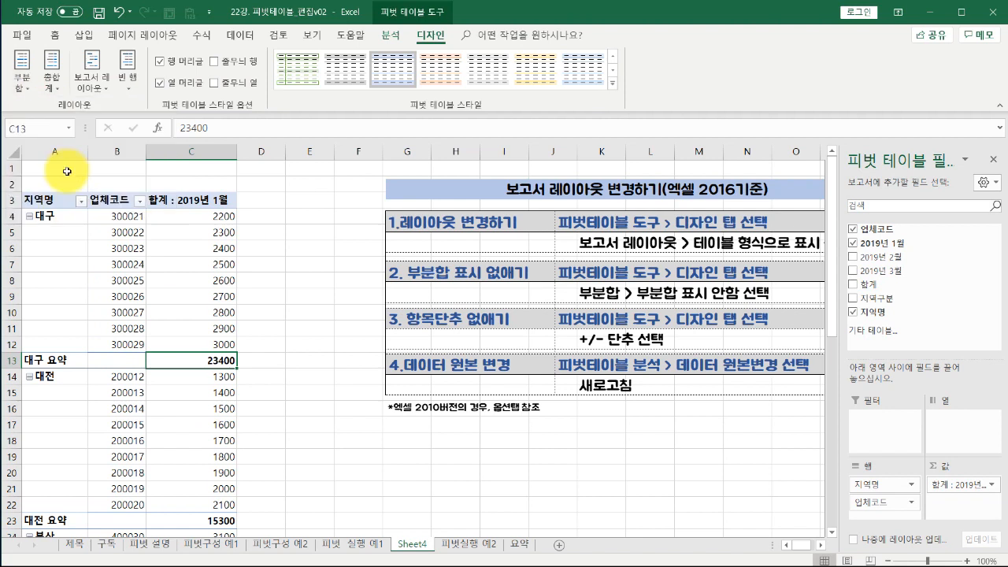
left_click(25, 89)
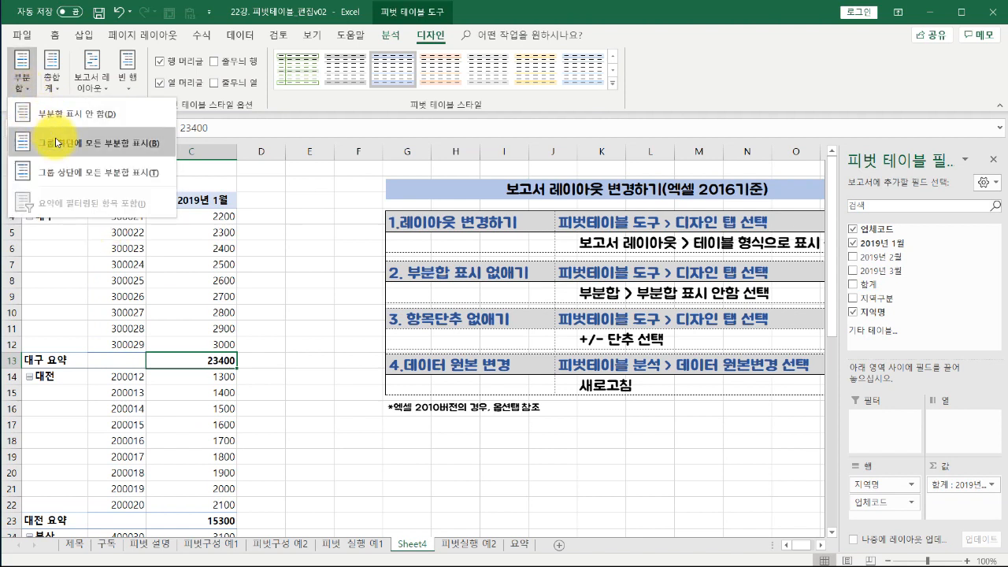
left_click(32, 114)
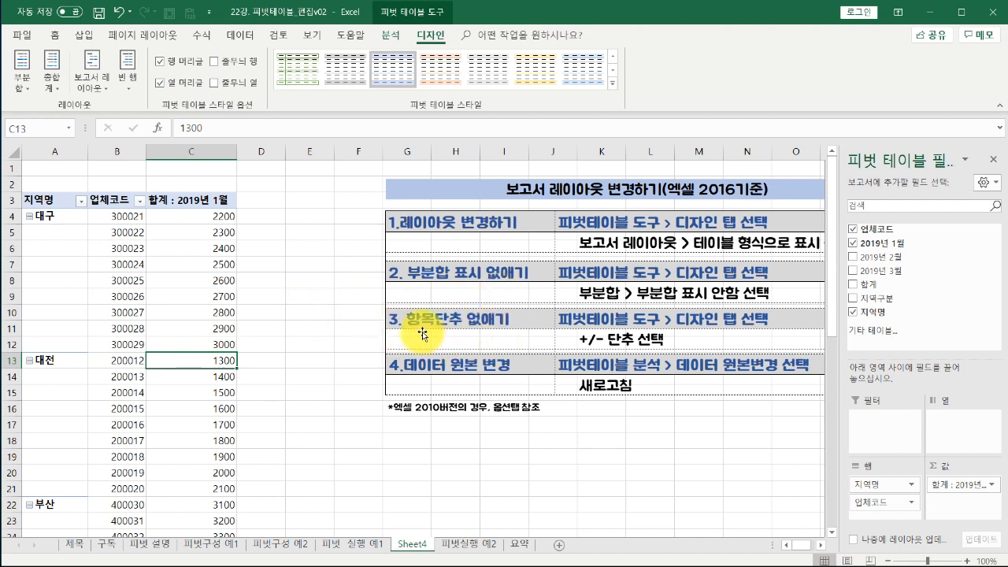
Hide the +/- expand and collapse buttons beside the 지역명 items in the pivot table
left_click(294, 329)
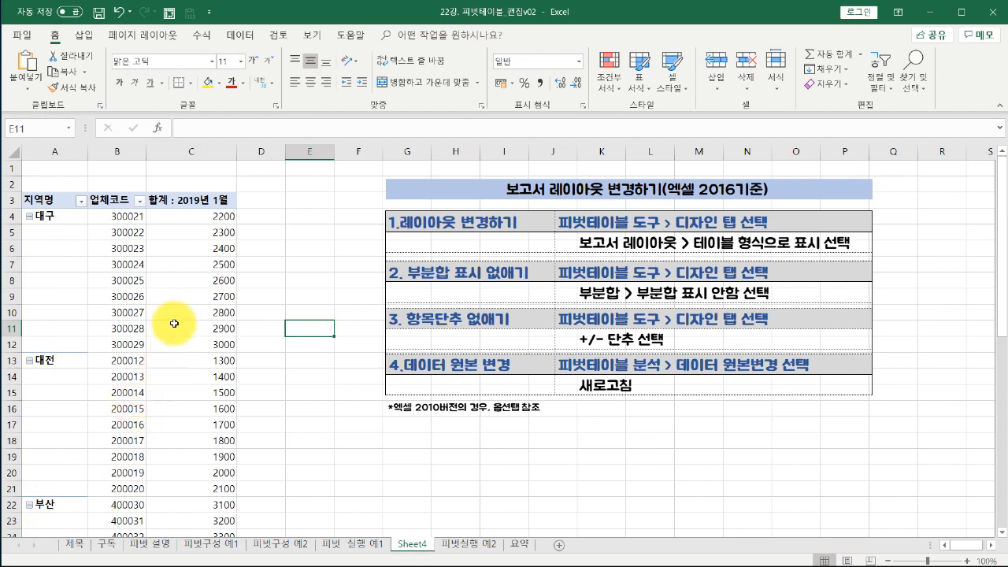
left_click(66, 210)
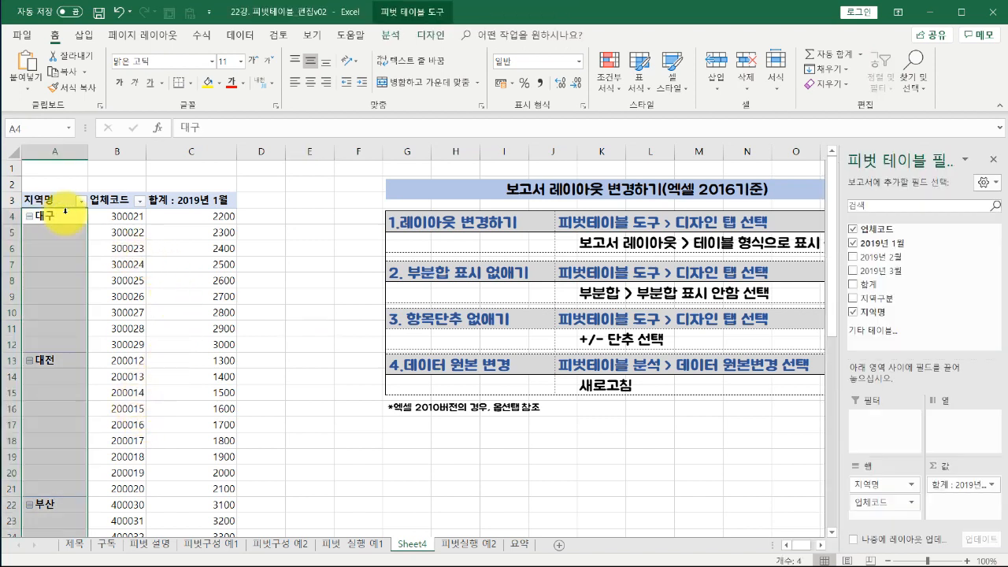
left_click(427, 39)
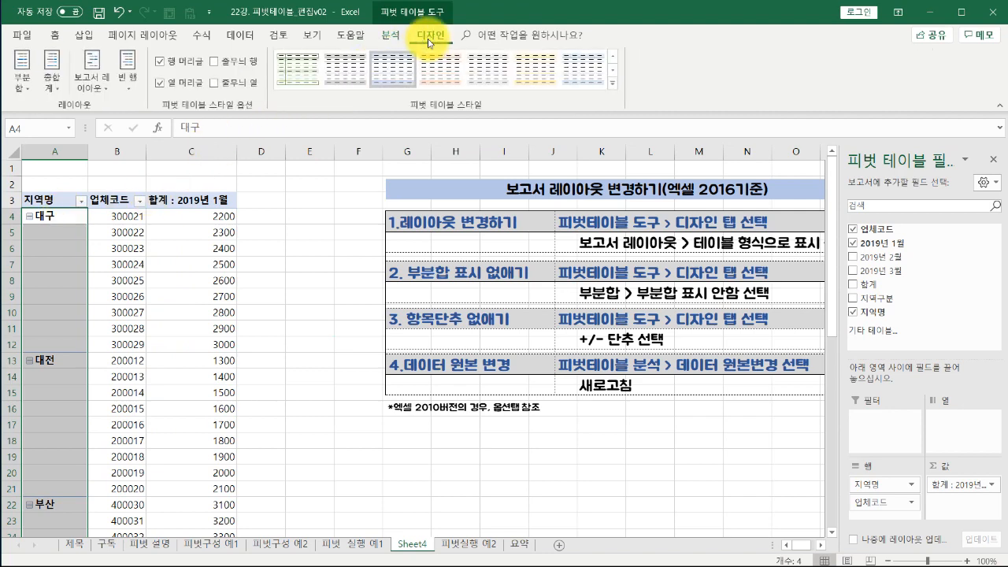
left_click(394, 37)
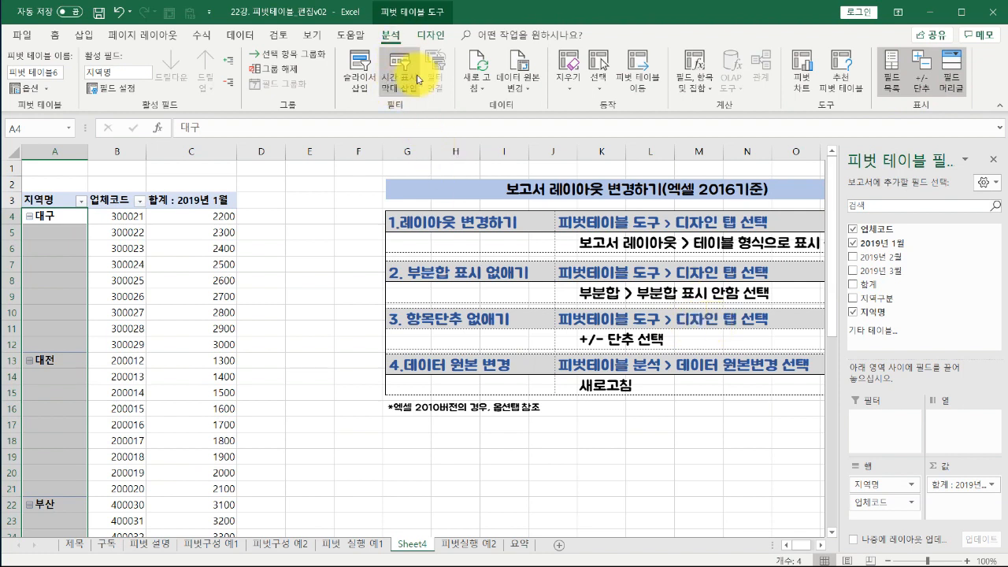
left_click(922, 87)
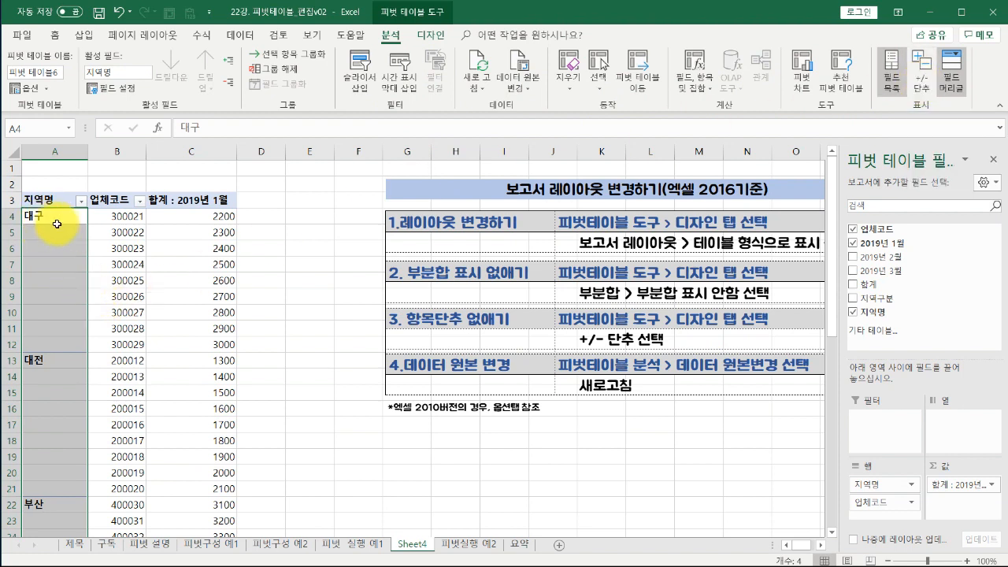
left_click(930, 89)
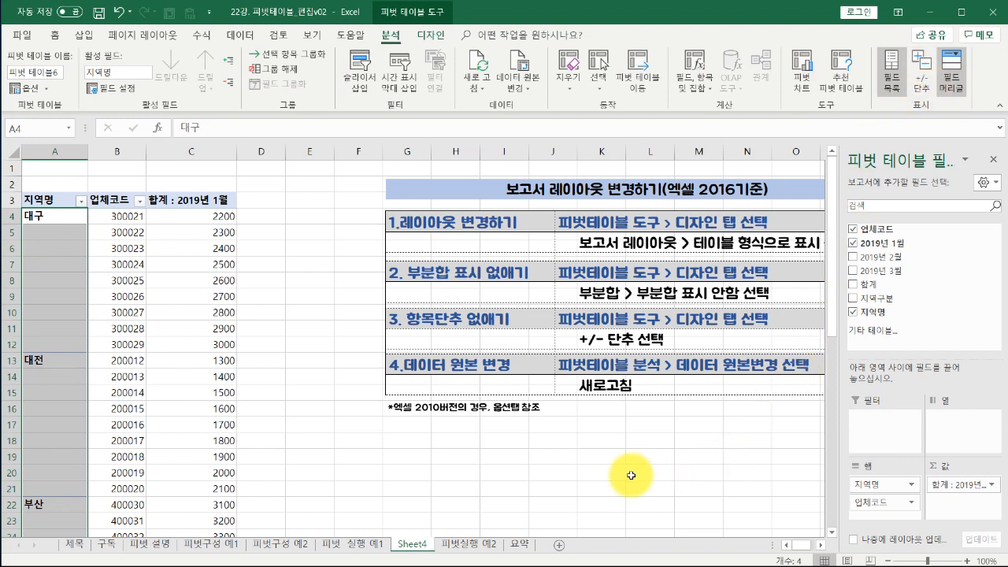
left_click(361, 470)
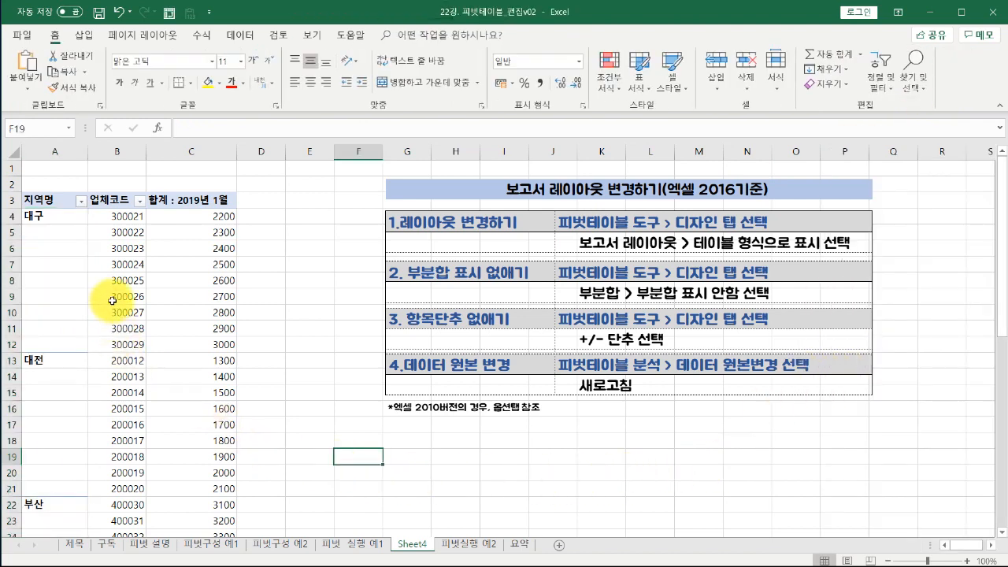
Examine the source table on the 피벗실행 예2 sheet, from the 업체코드 and 지역명 headers to the added 지점명 column
left_click(113, 300)
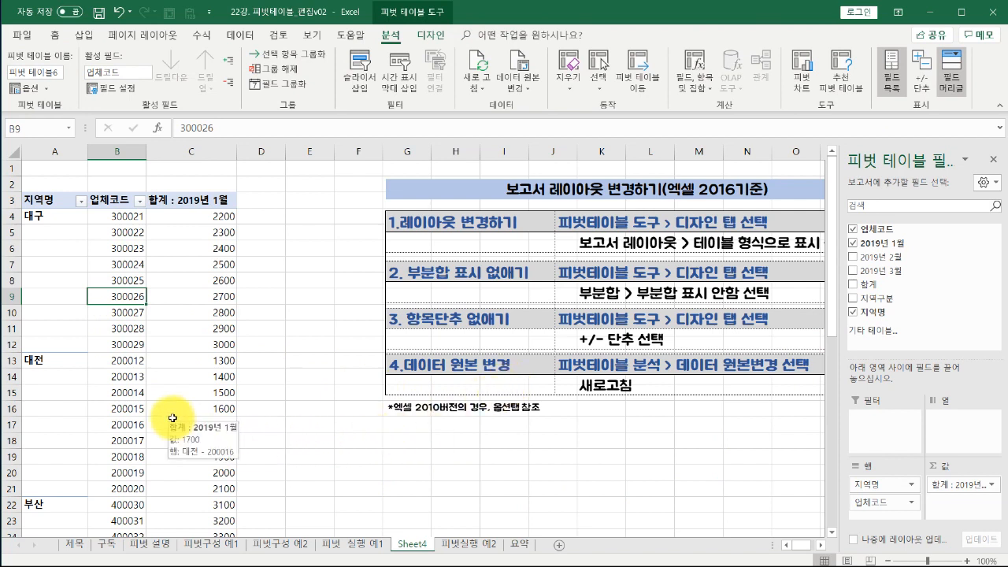
left_click(200, 293)
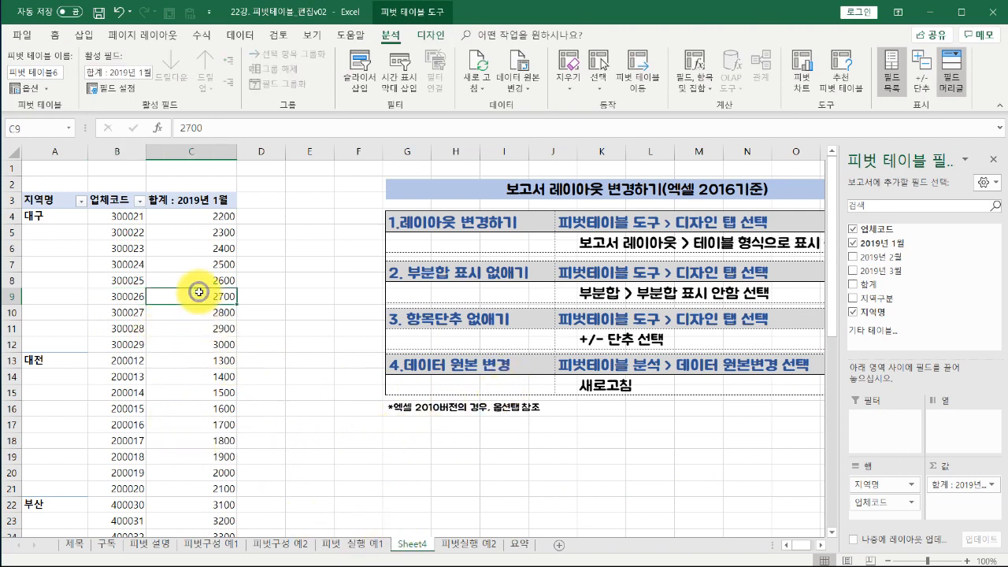
left_click(469, 544)
scroll(77, 207, "up", 1)
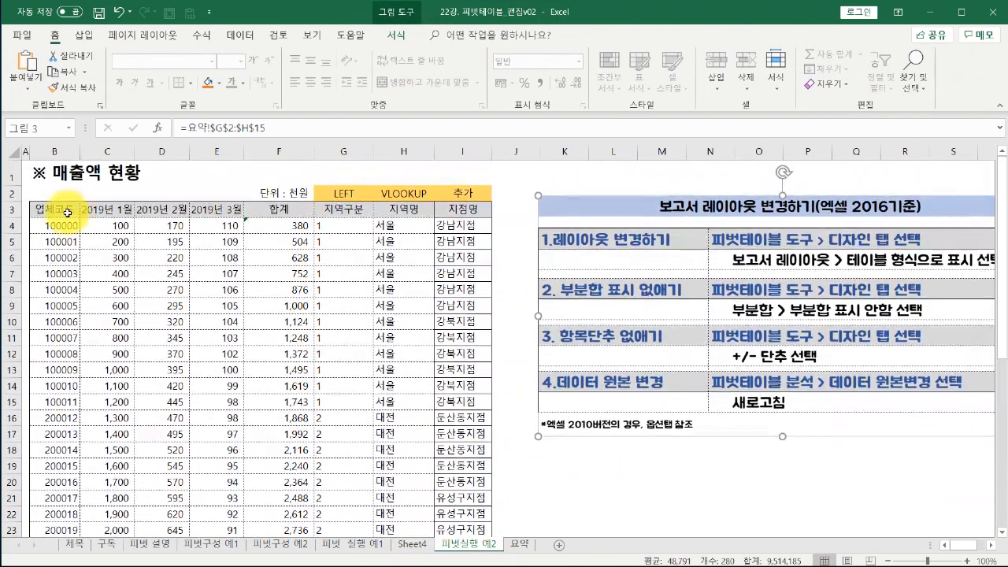
left_click(62, 207)
left_click(400, 209)
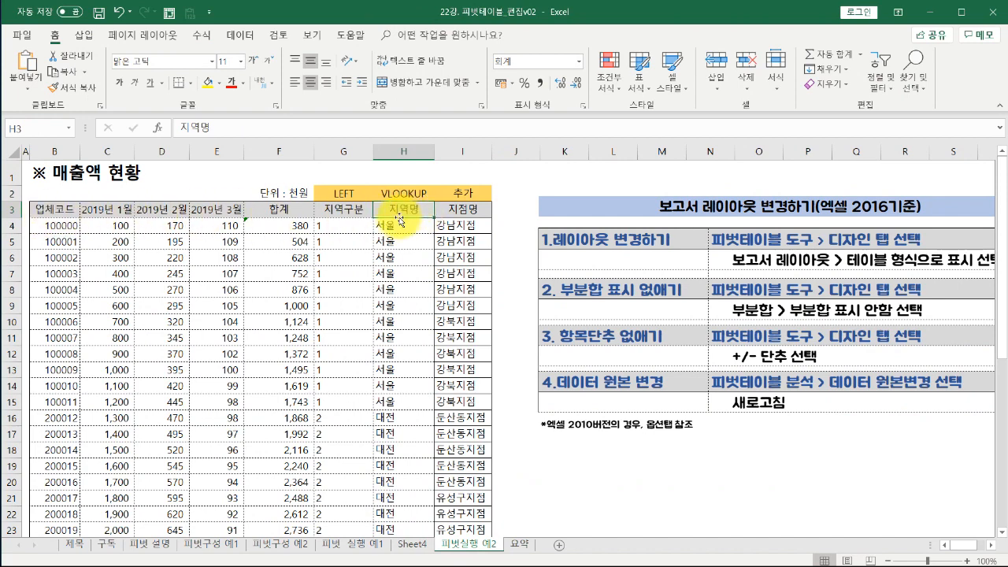
left_click(457, 210)
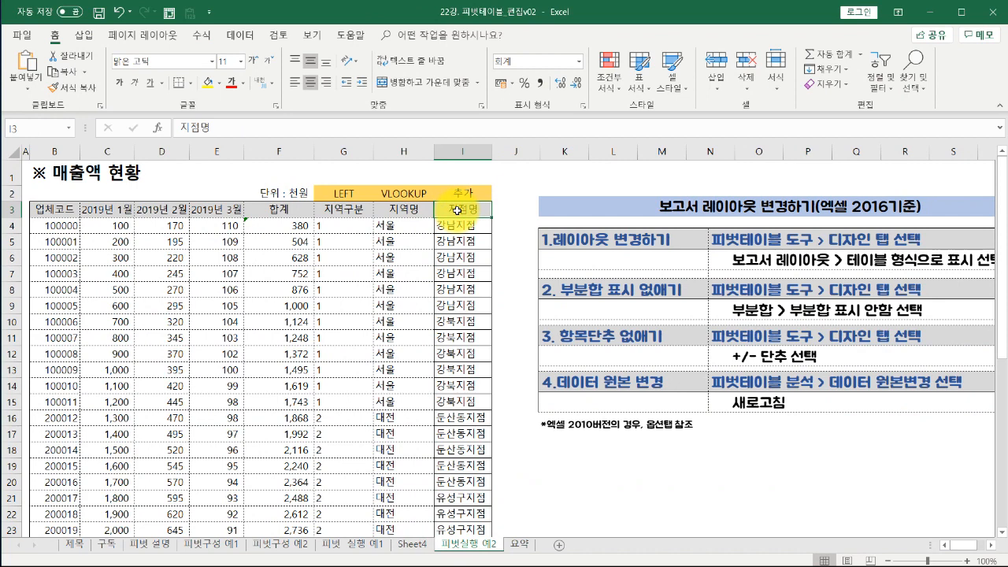
left_click(467, 151)
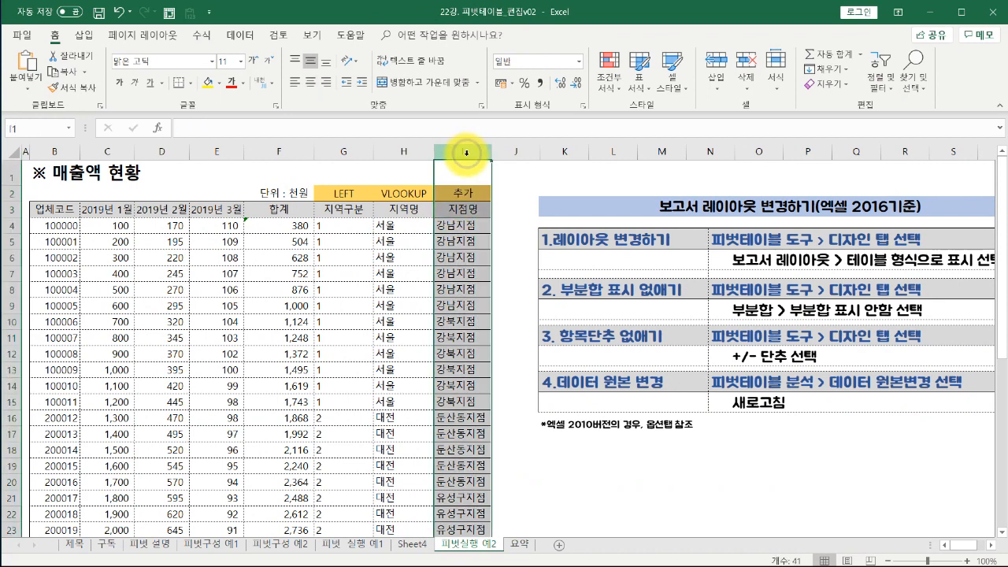
left_click(459, 226)
left_click(459, 151)
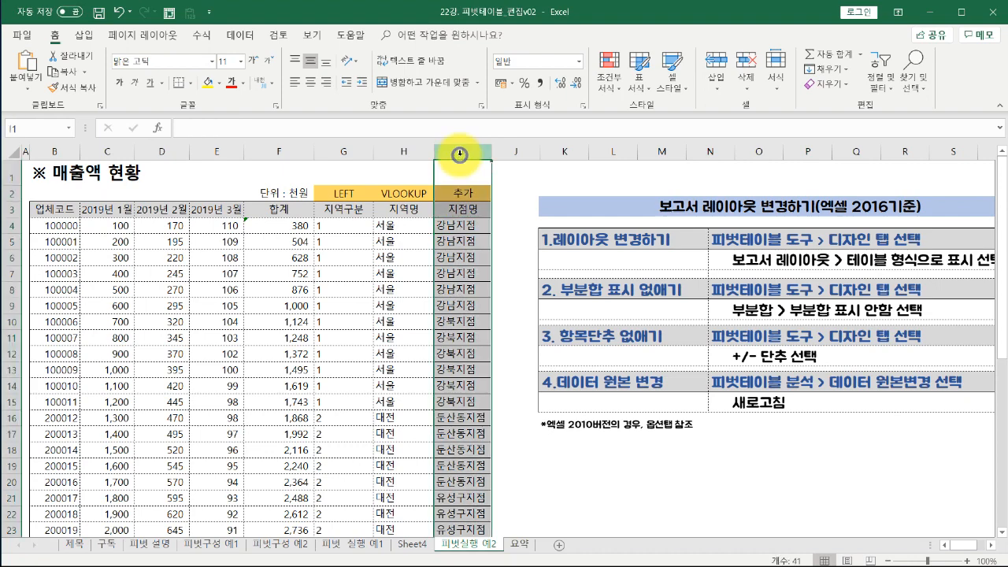
left_click(461, 226)
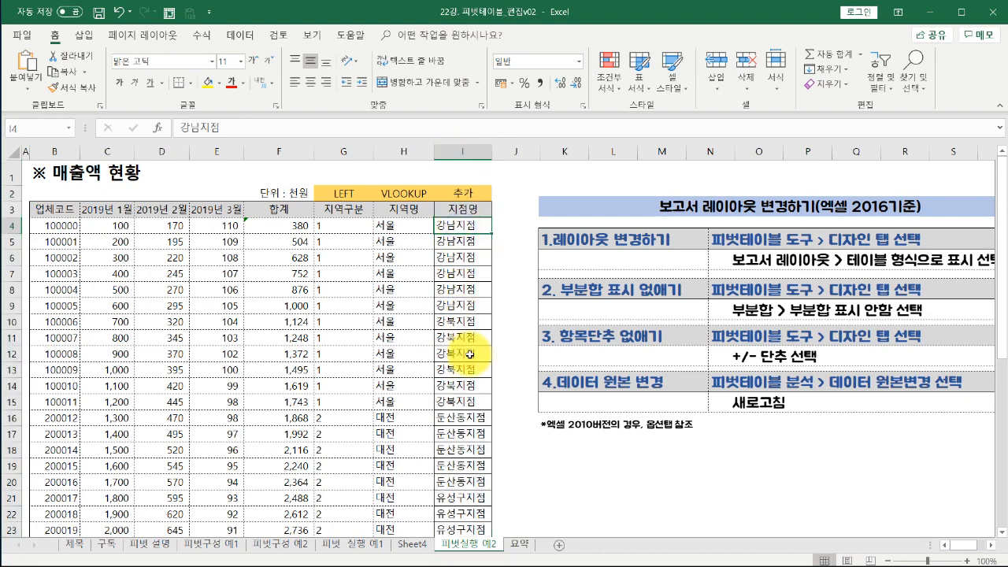
Check which source range the pivot table on Sheet4 uses compared with the source table's 지점명 column
left_click(411, 544)
left_click(120, 231)
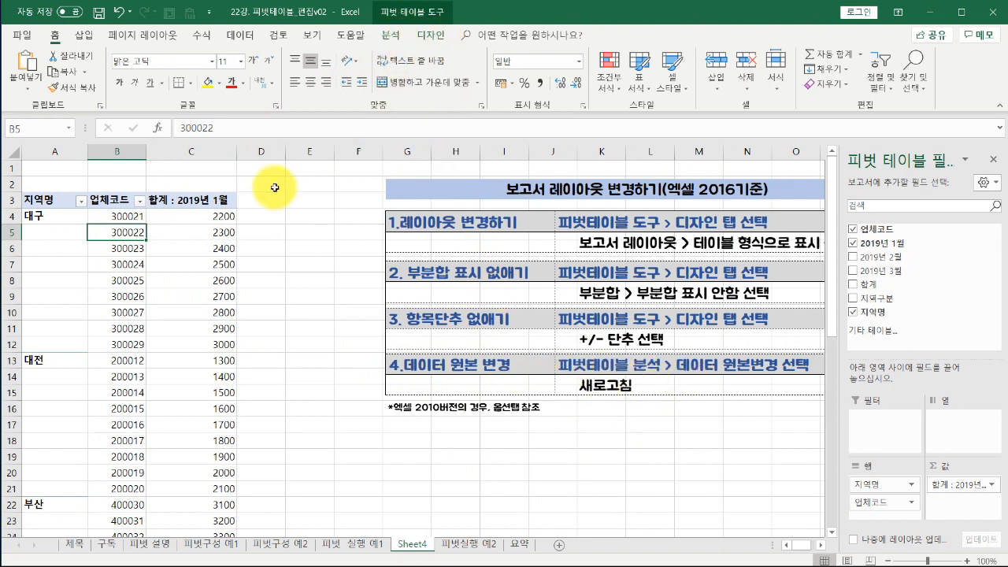
left_click(213, 247)
left_click(431, 36)
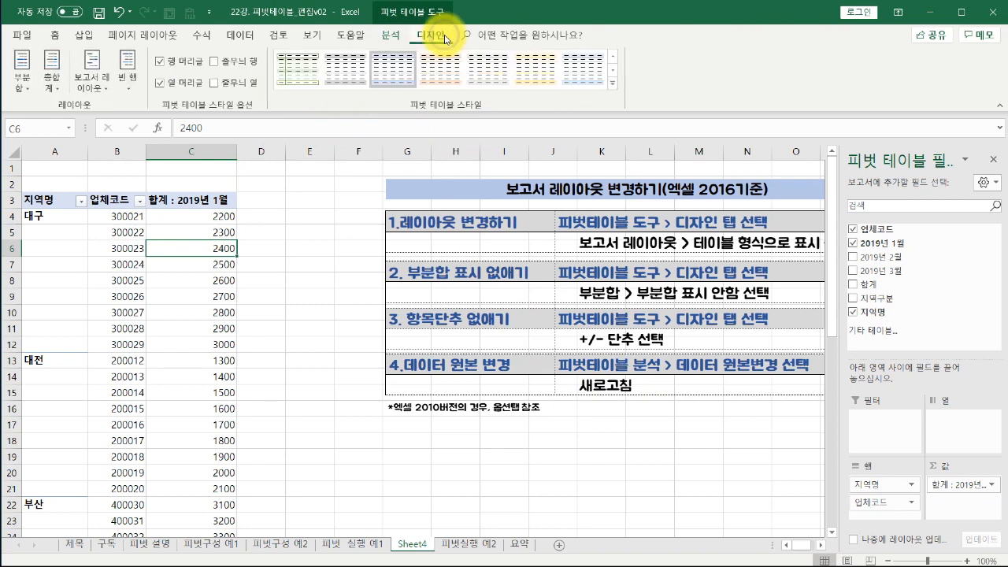
left_click(391, 35)
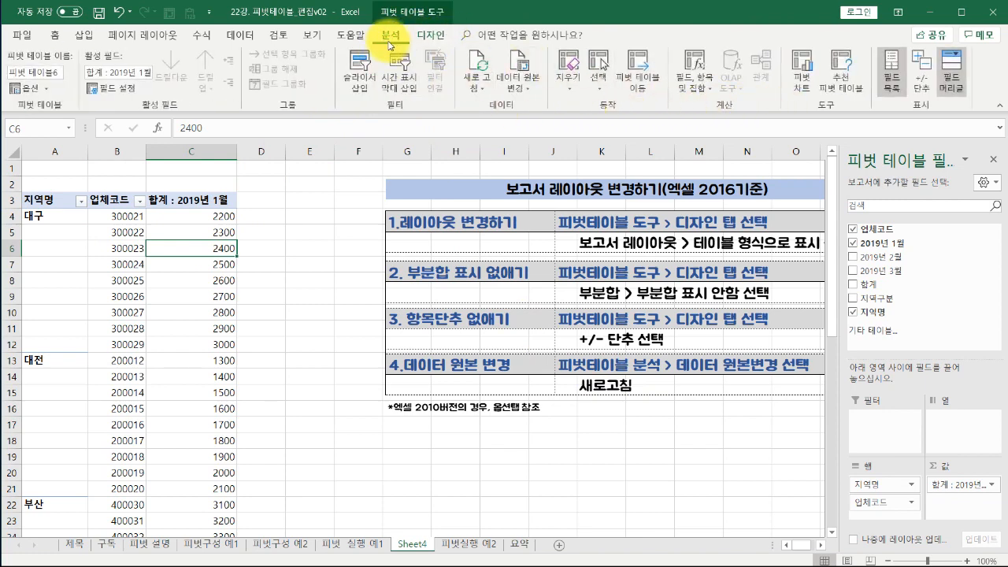
left_click(532, 95)
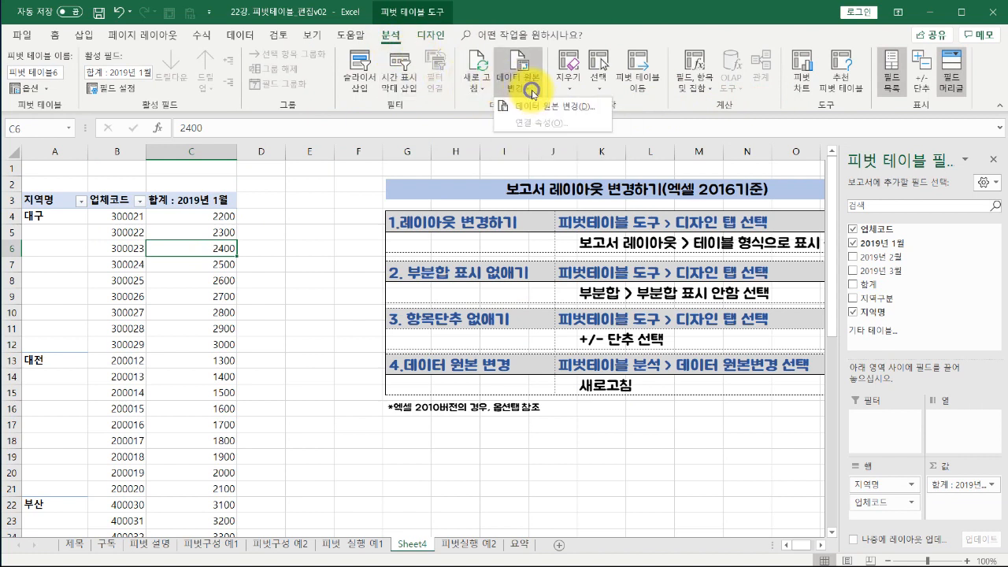
left_click(548, 108)
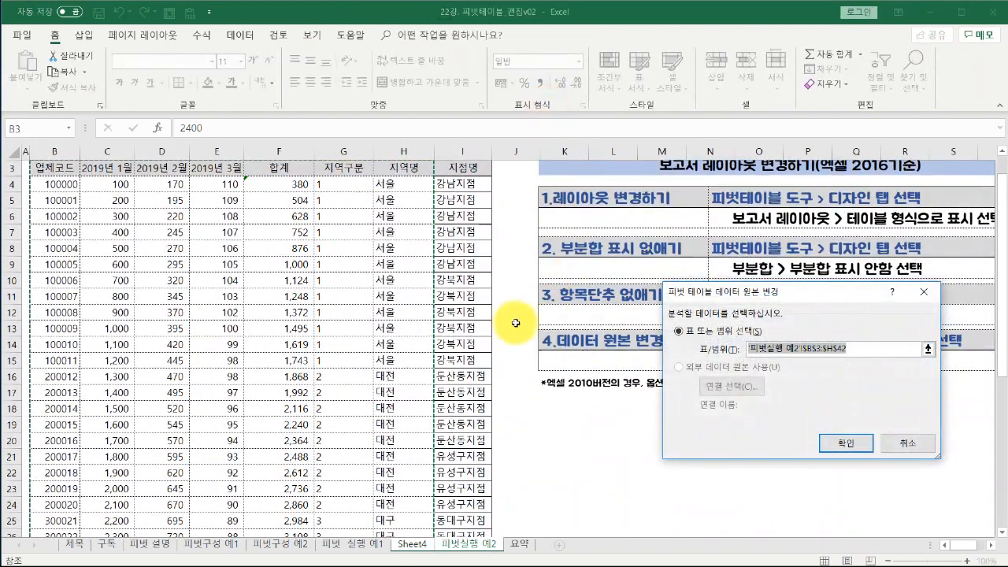
scroll(292, 349, "up", 1)
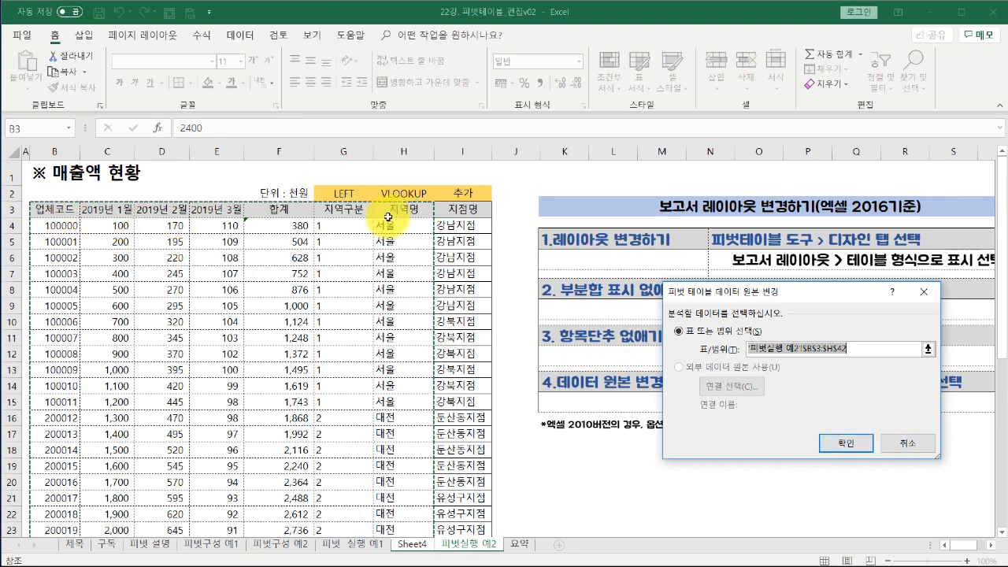
left_click(906, 443)
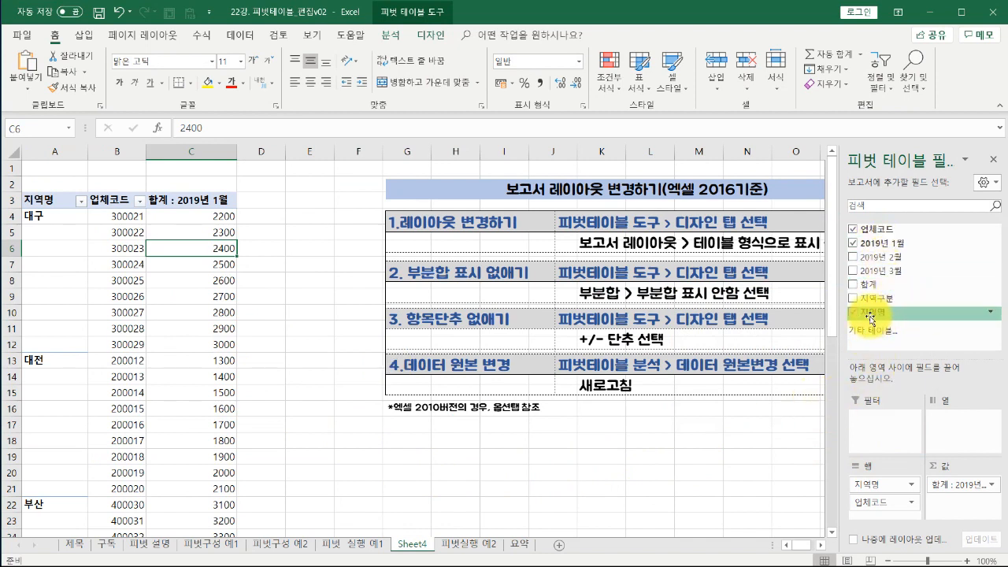
Change the Sheet4 pivot table's data source to '피벗실행 예2'!$B$3:$I$42 to include the 지점명 column
left_click(211, 295)
left_click(392, 35)
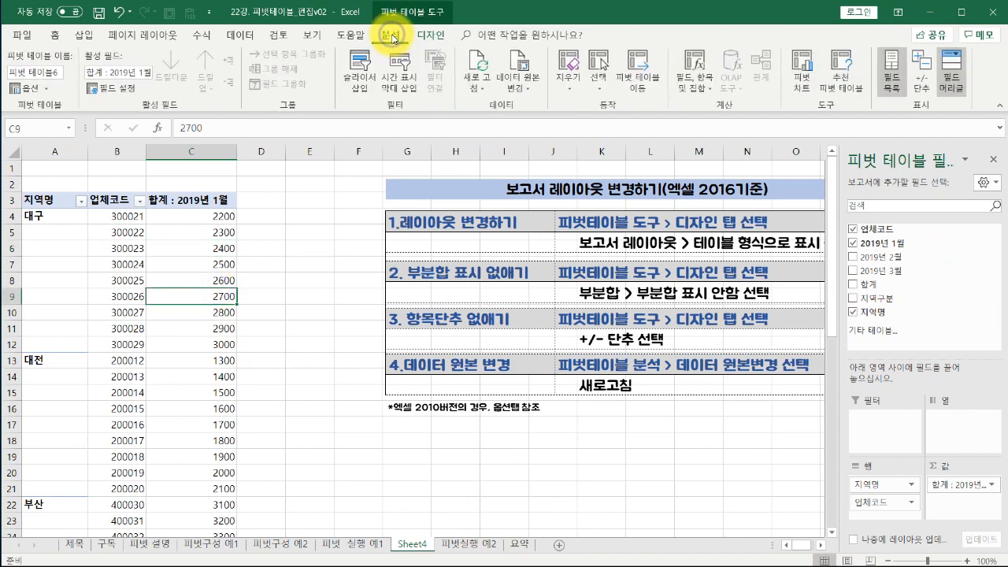
left_click(523, 87)
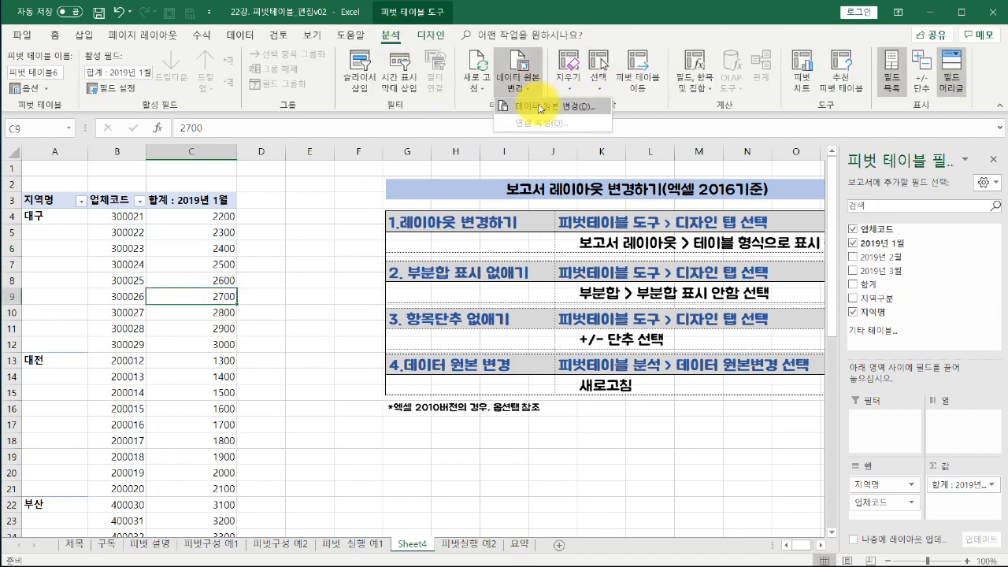
left_click(540, 105)
scroll(378, 334, "up", 1)
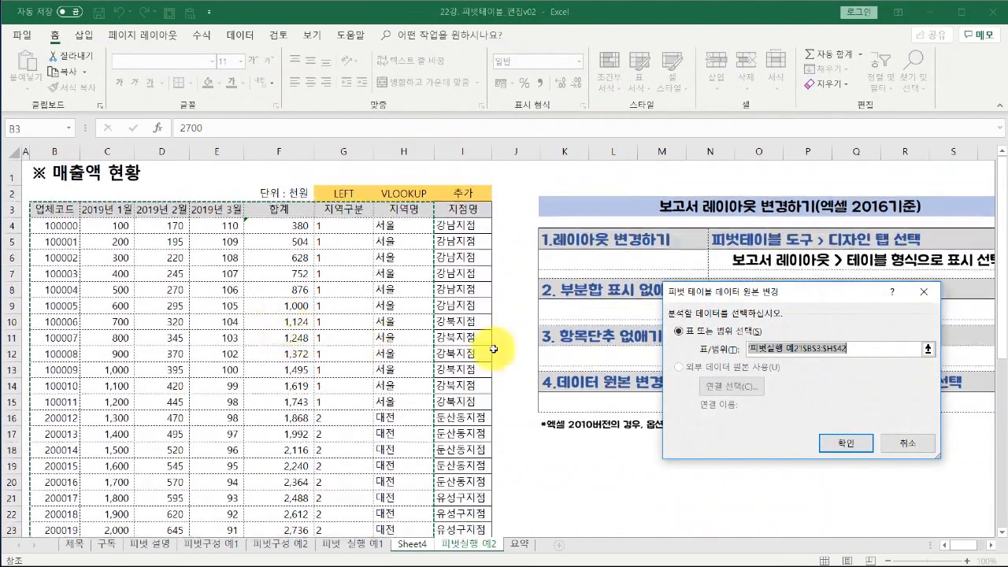
left_click(928, 349)
left_click_drag(63, 215, 450, 213)
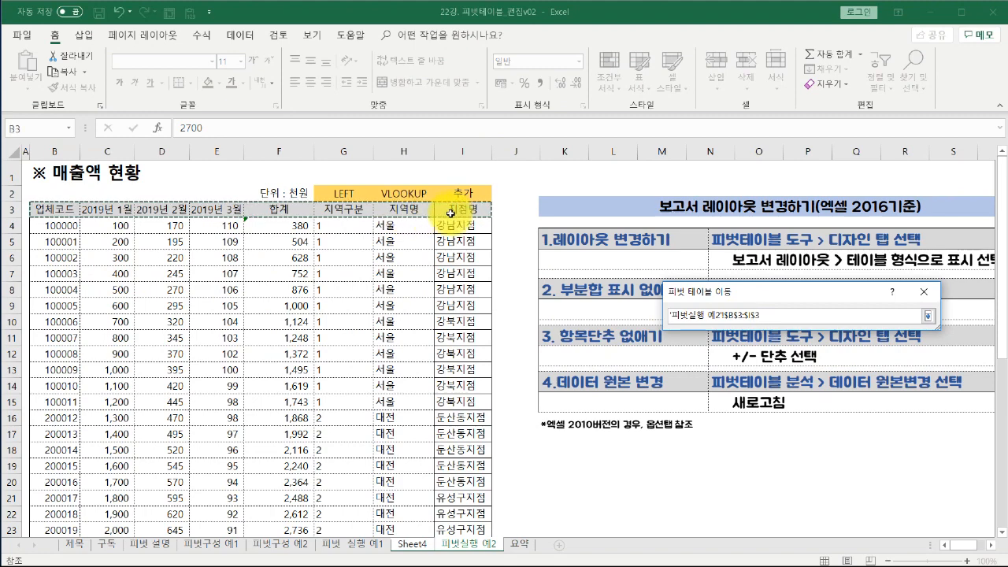
key("ctrl+shift+Down")
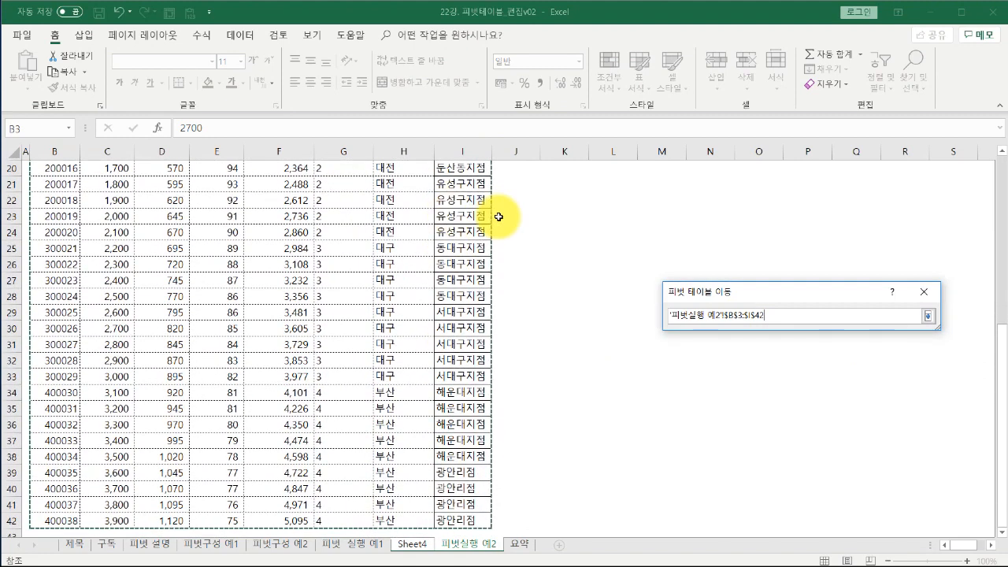
key("Return")
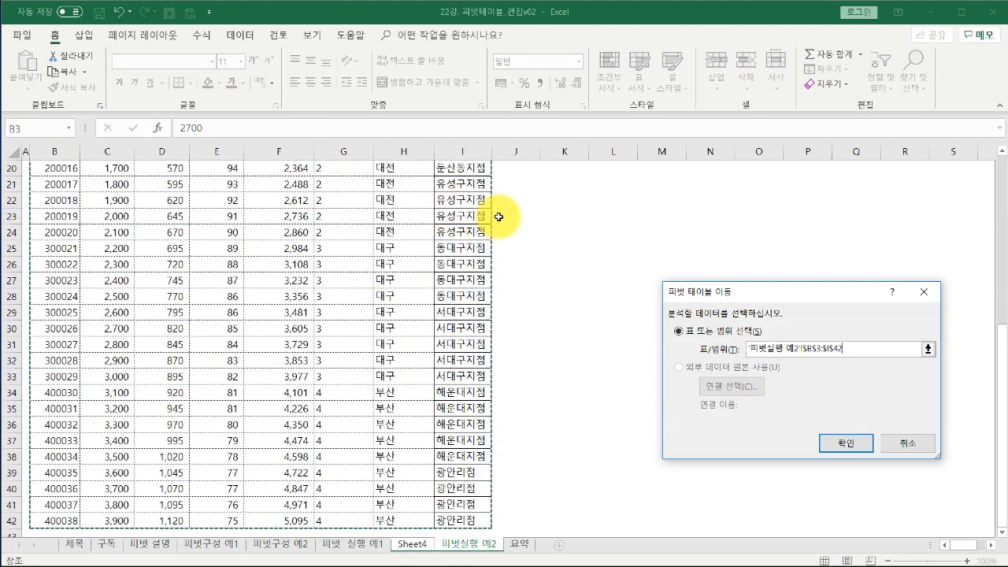
left_click(864, 453)
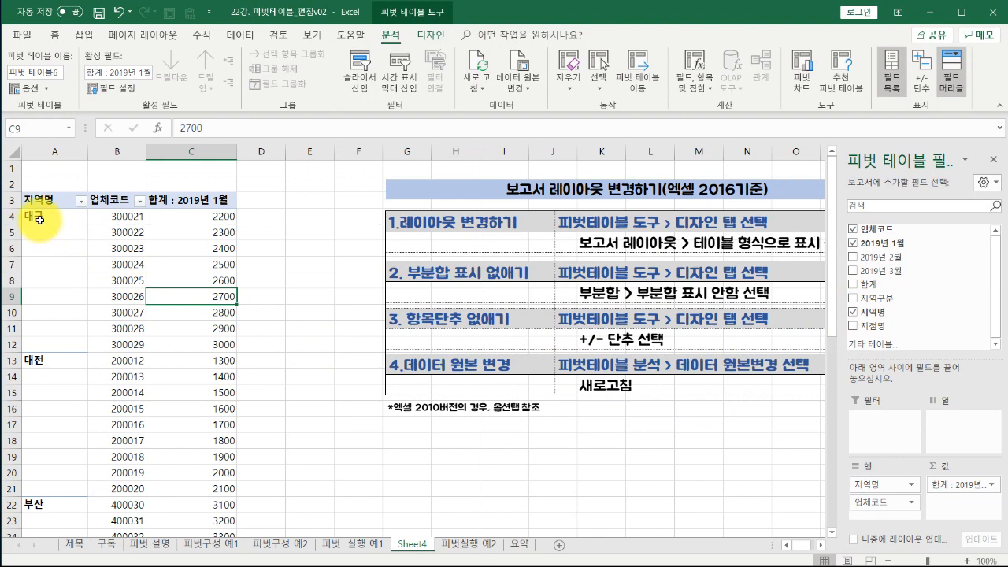
Replace the 업체코드 row field with 지점명 under 지역명 and apply comma style to the 2019년 1월 totals column
mouse_move(880, 501)
left_mouse_down()
mouse_move(891, 405)
mouse_move(878, 315)
mouse_move(904, 487)
mouse_move(895, 500)
left_mouse_up()
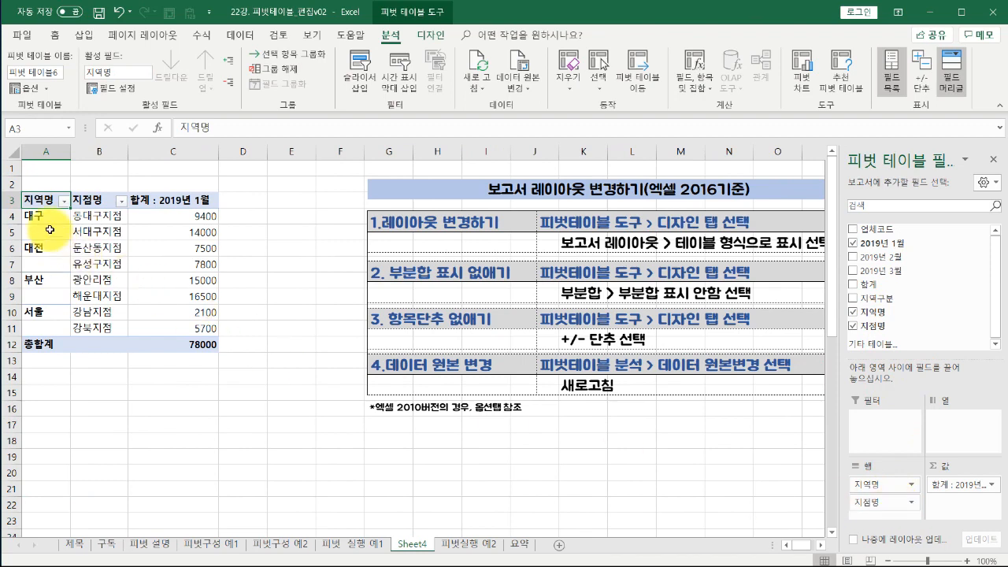
left_click(100, 217)
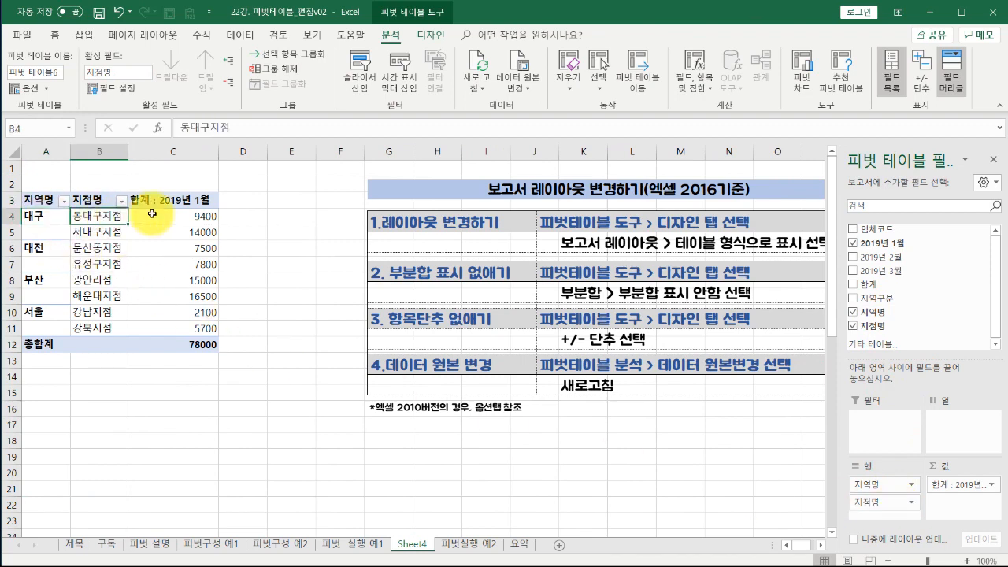
left_click(176, 151)
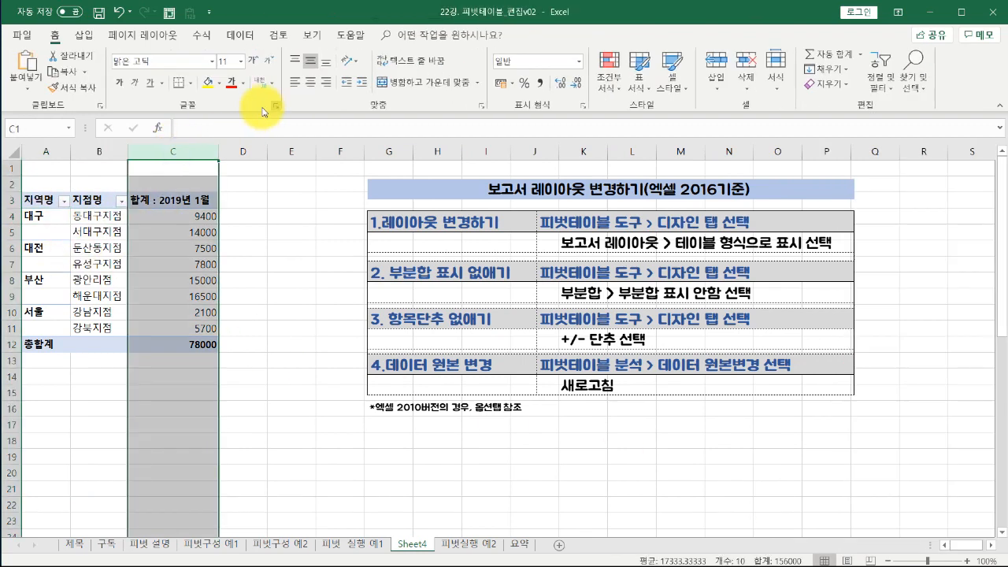
left_click(542, 83)
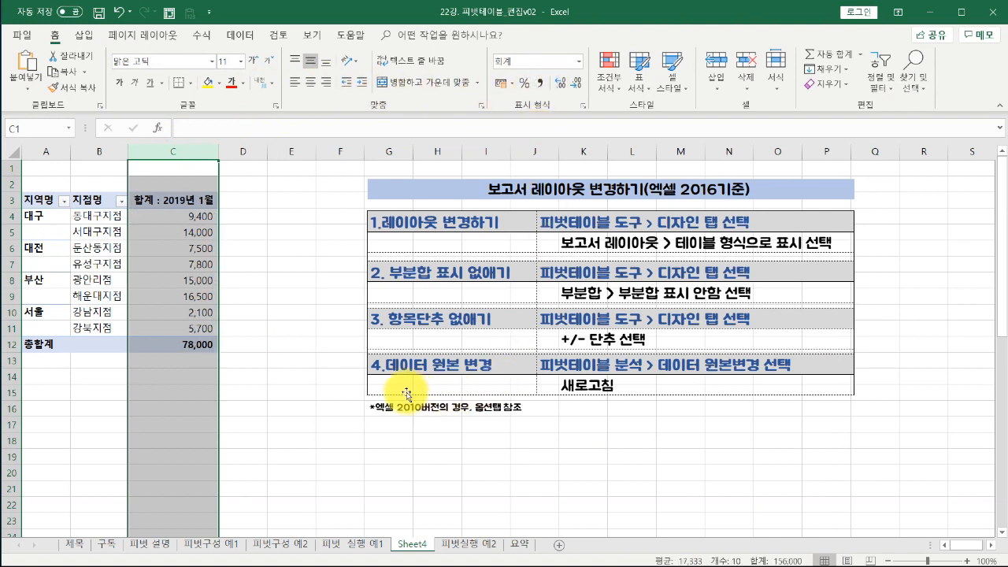
left_click(338, 441)
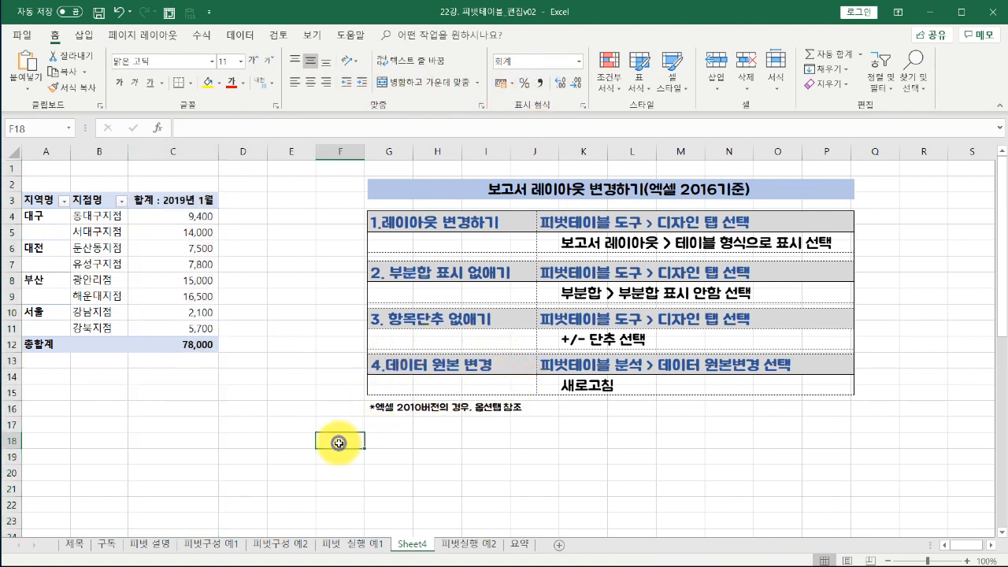
Review the source data on the 피벗실행 예2 sheet and the 새로 고침 command available for the pivot table on Sheet4
left_click(149, 275)
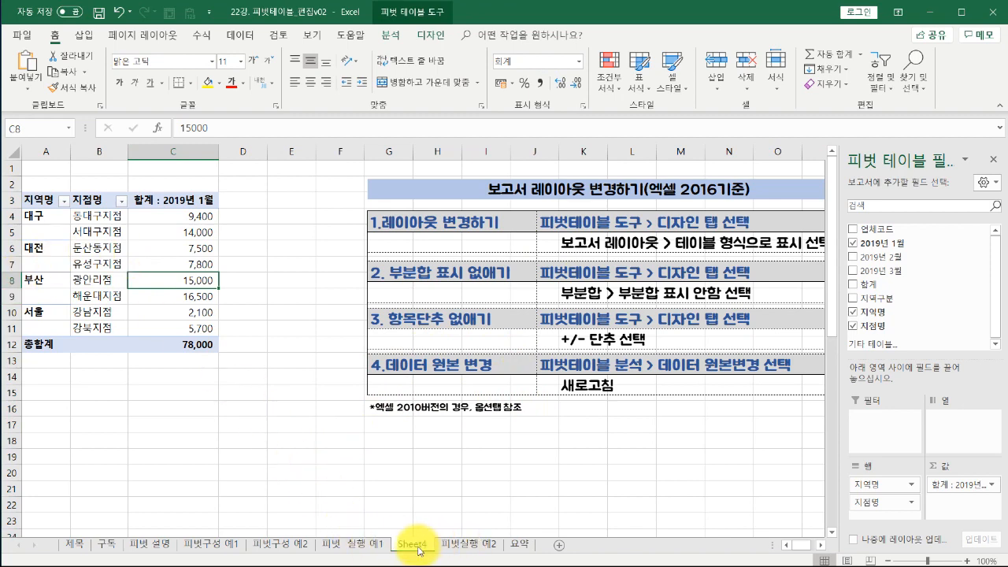
left_click(455, 545)
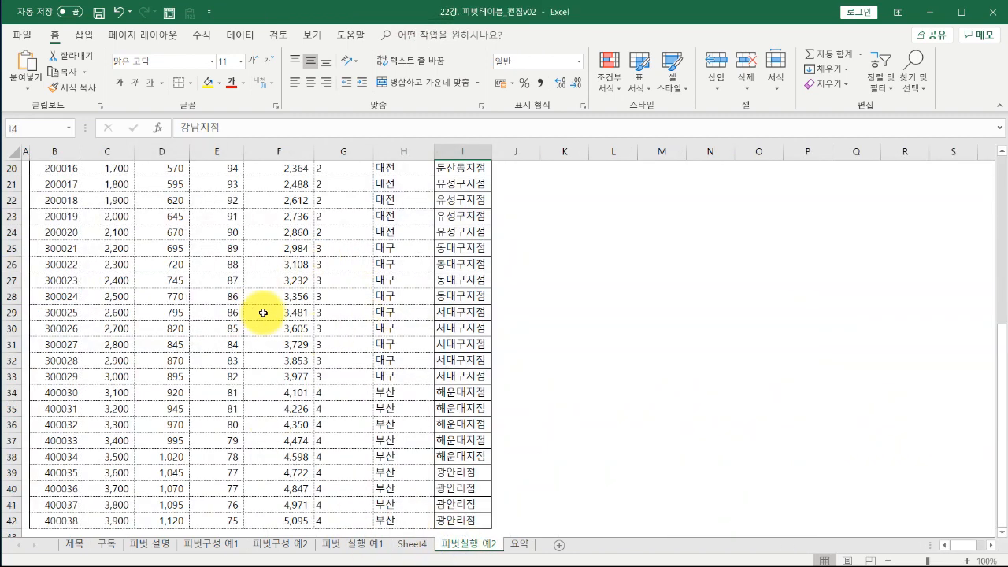
left_click(413, 544)
right_click(143, 234)
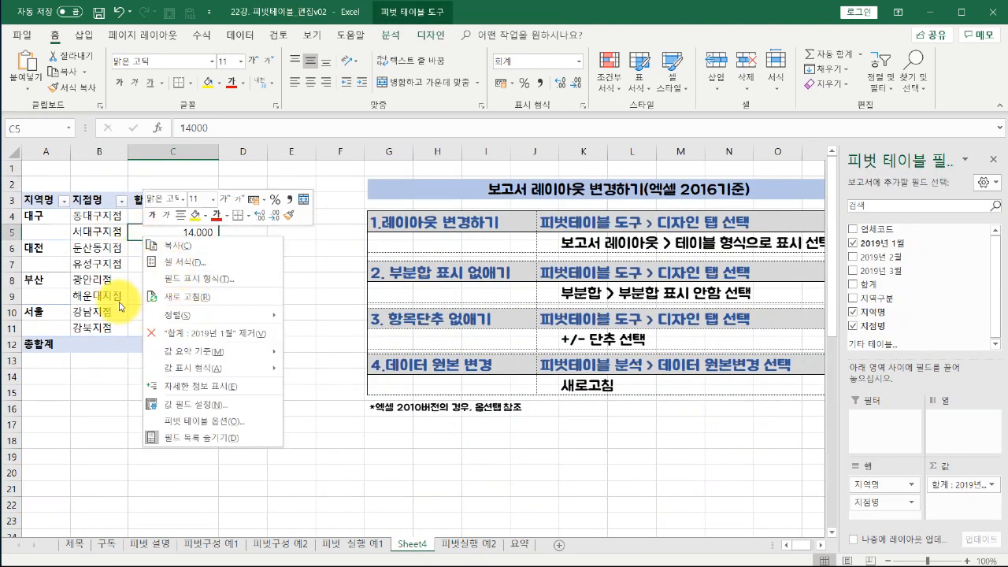
left_click(92, 401)
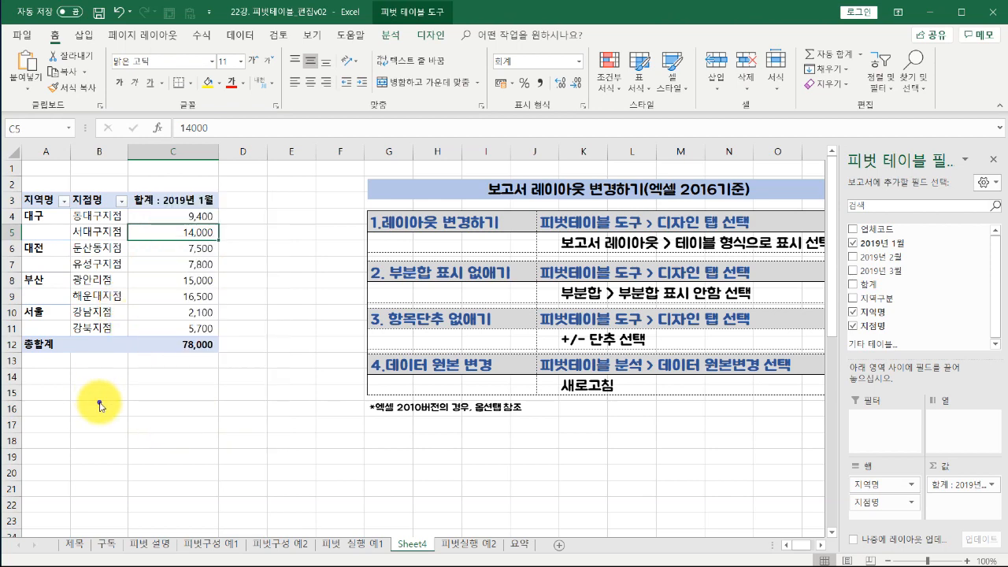
left_click(150, 296)
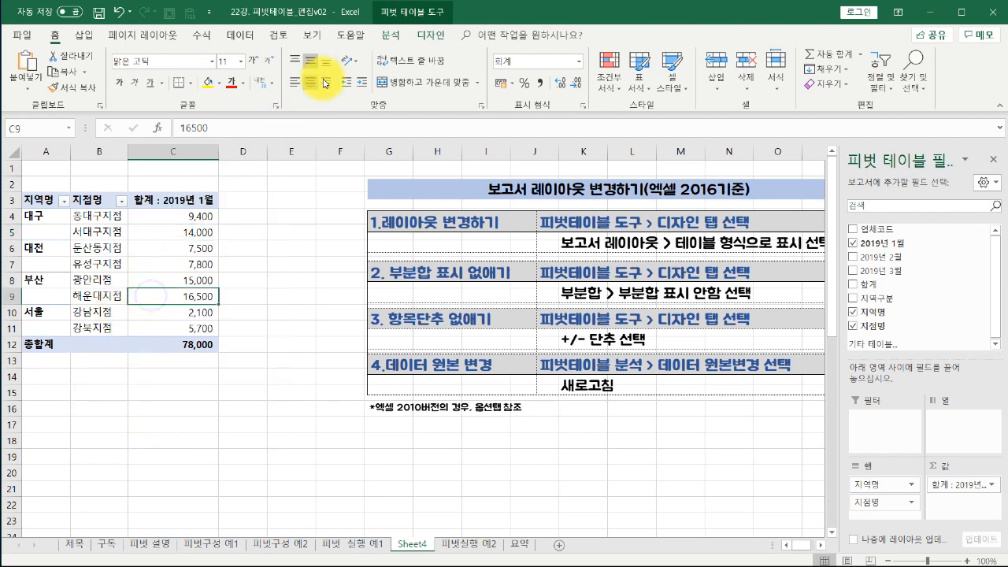
left_click(427, 35)
left_click(391, 35)
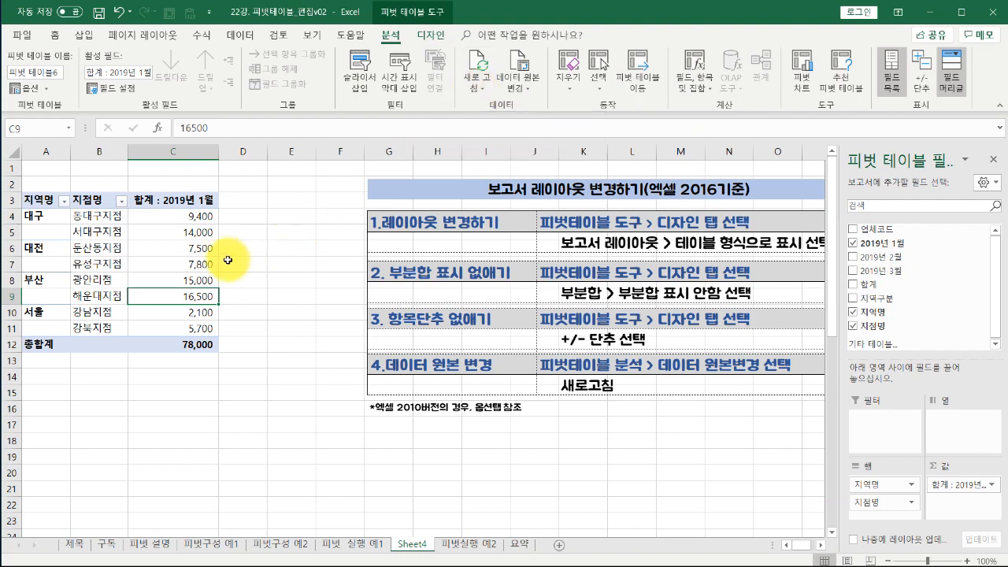
left_click(276, 315)
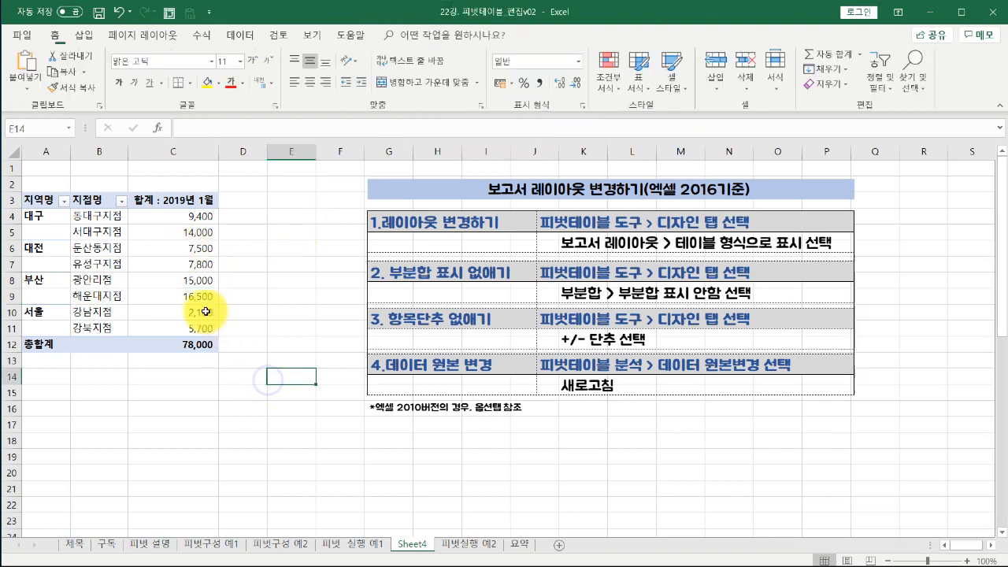
right_click(201, 297)
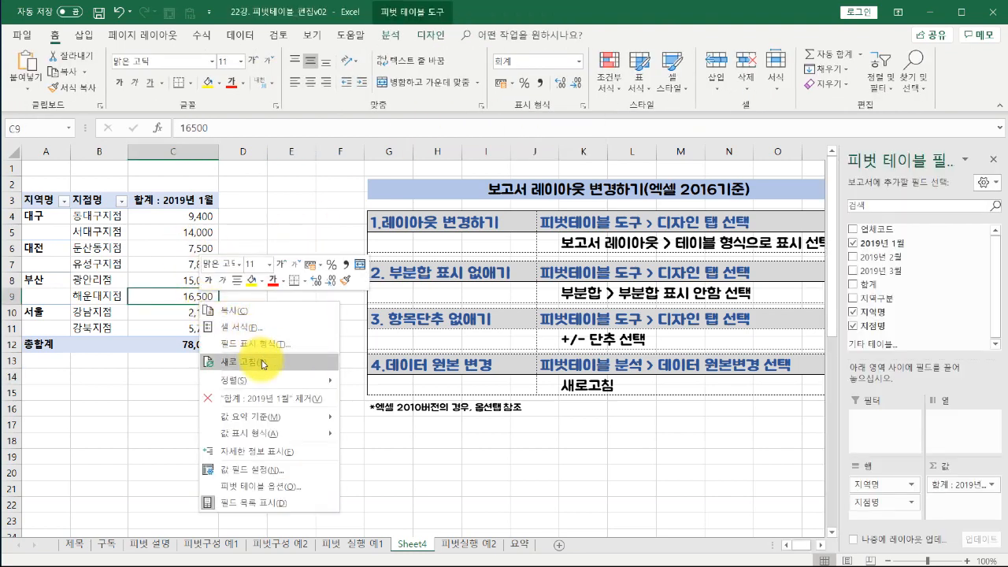
left_click(78, 429)
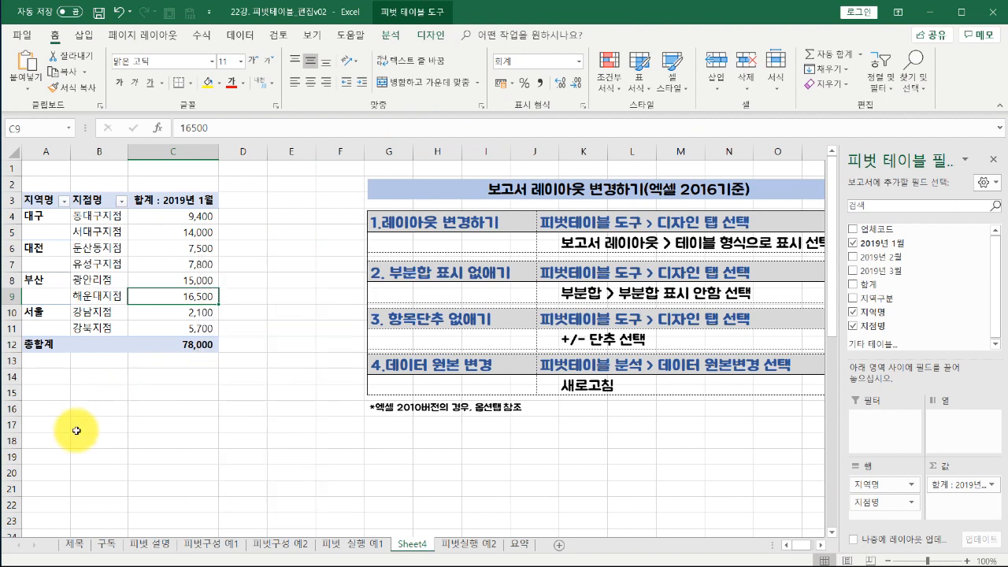
View the 피벗 설명 sheet and return to the 제목 title sheet
left_click(157, 544)
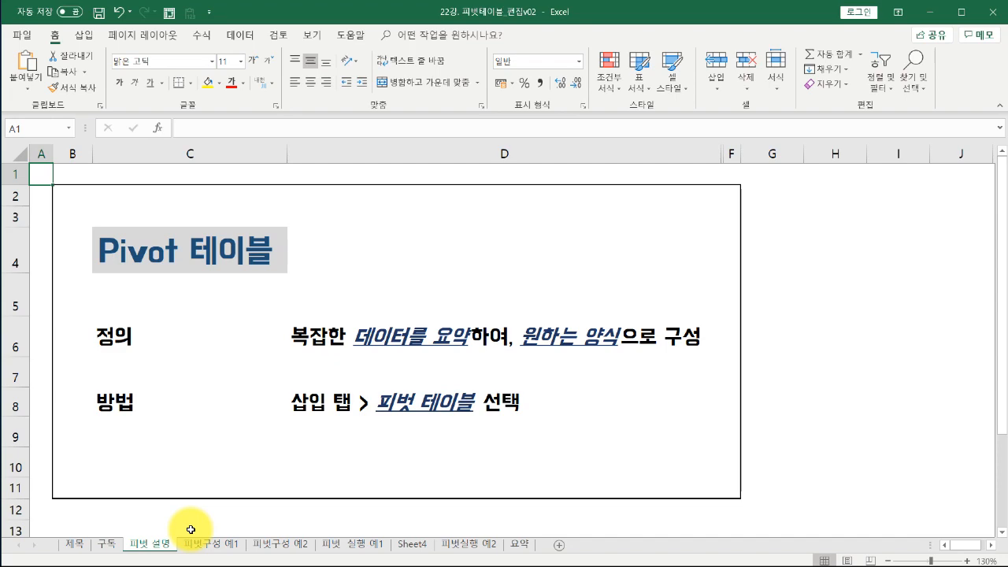
left_click(76, 543)
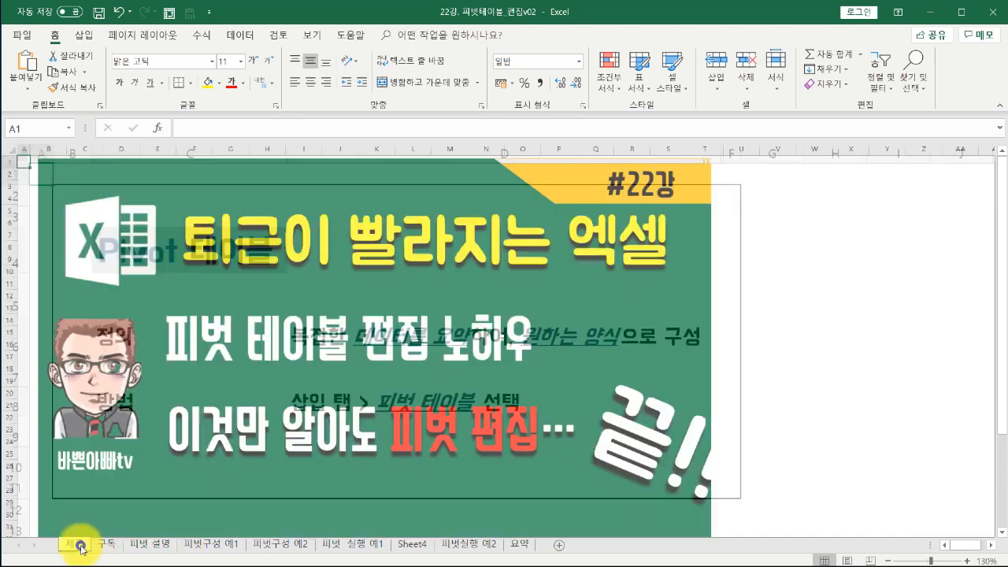